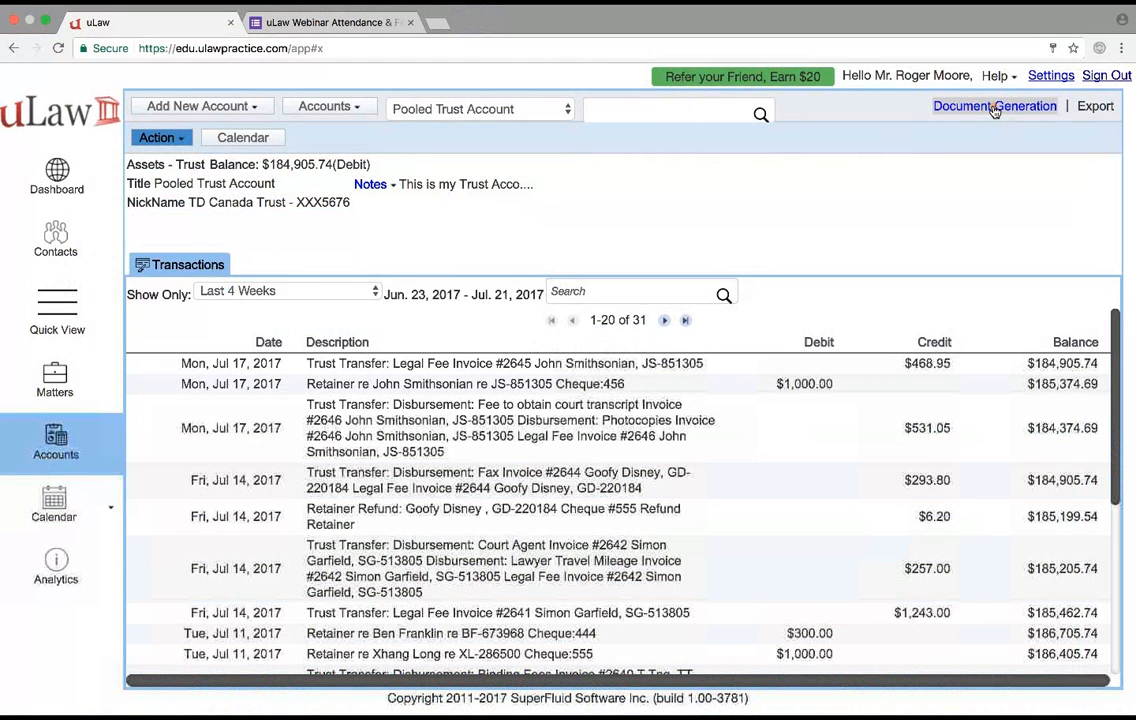
- Open the trust reconciliation for the Pooled Trust Account and set its date to 2017-06-30
{"action": "left_click", "coordinate": [995, 107]}
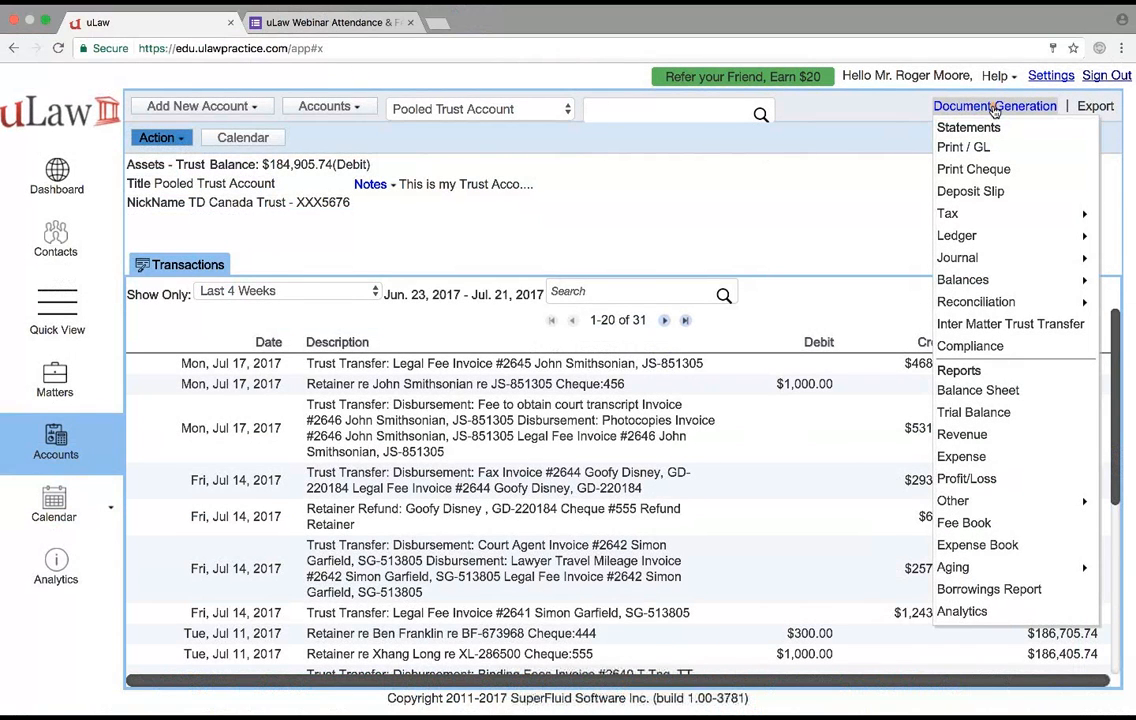
{"action": "mouse_move", "coordinate": [981, 306]}
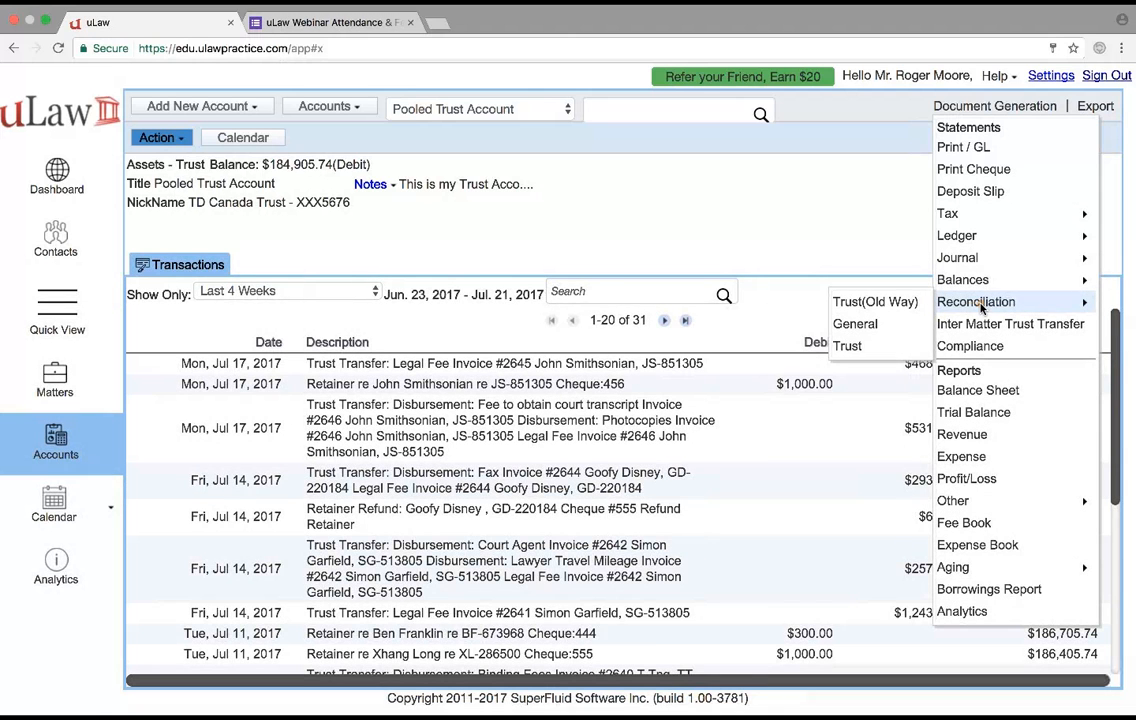
{"action": "left_click", "coordinate": [868, 345]}
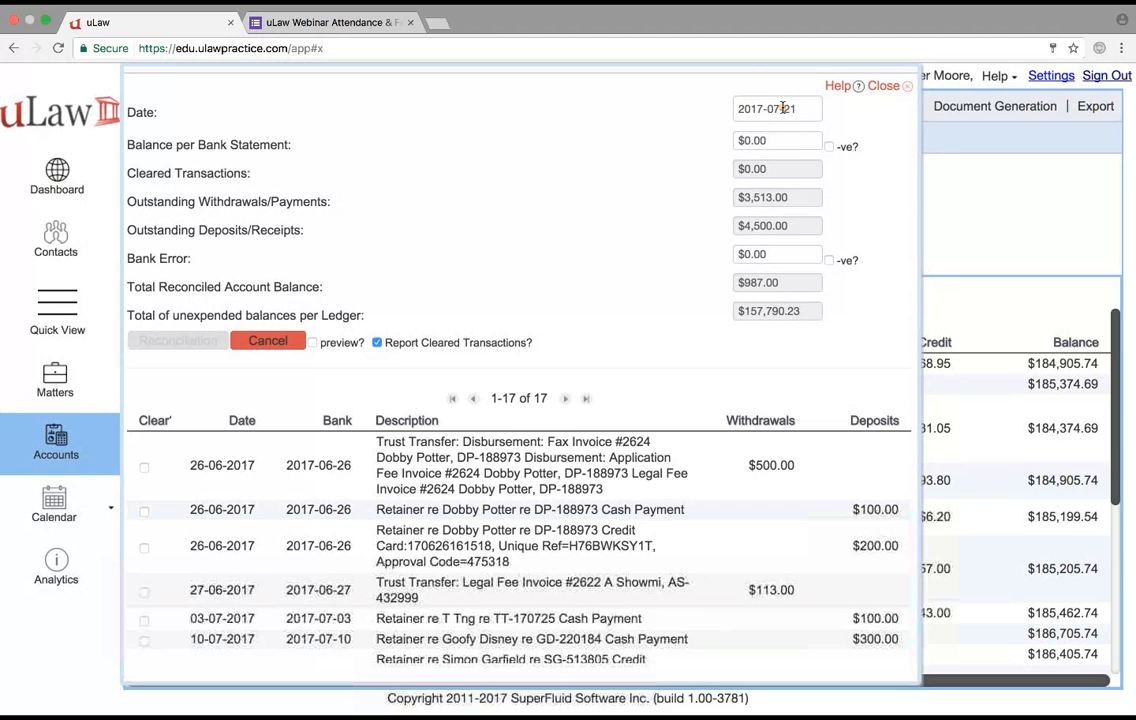
{"action": "left_click", "coordinate": [802, 110]}
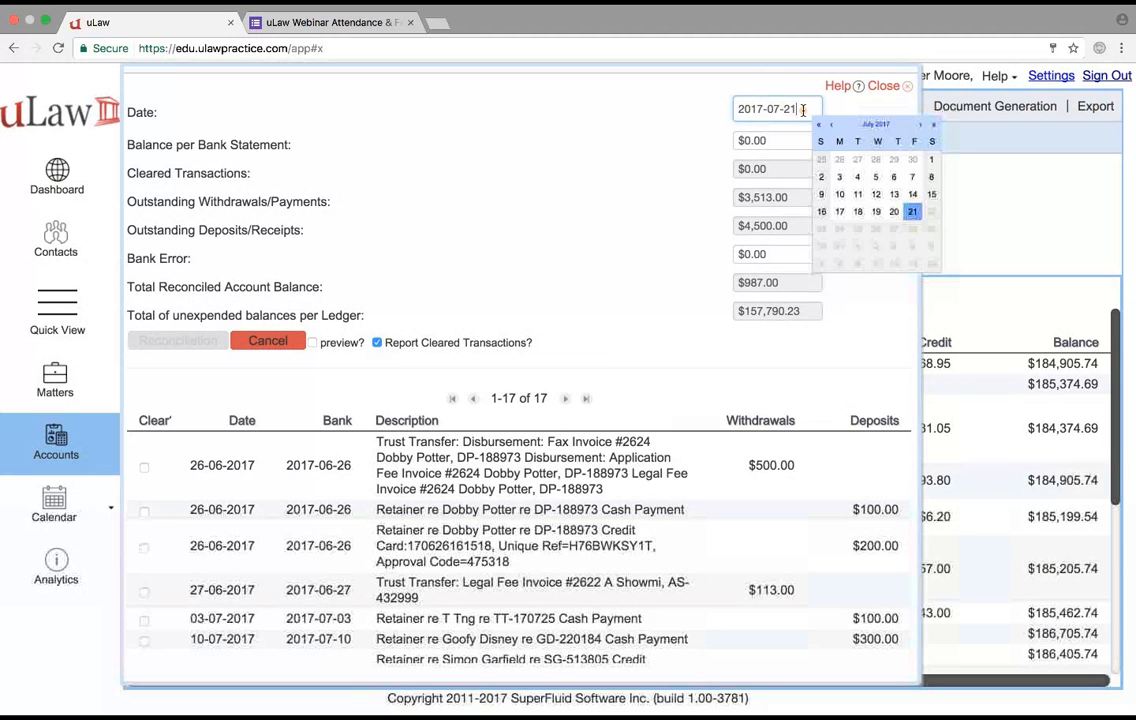
{"action": "left_click", "coordinate": [913, 161]}
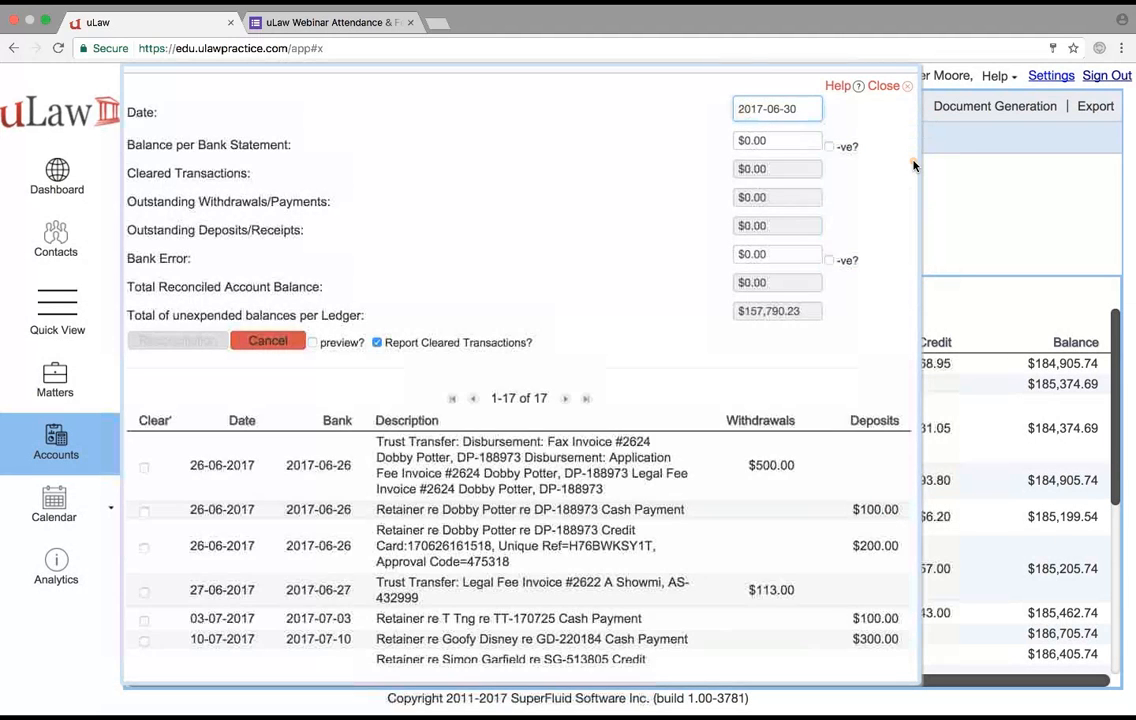
- Set the balance per bank statement to $156,490.23 for the June reconciliation
{"action": "left_click", "coordinate": [753, 140]}
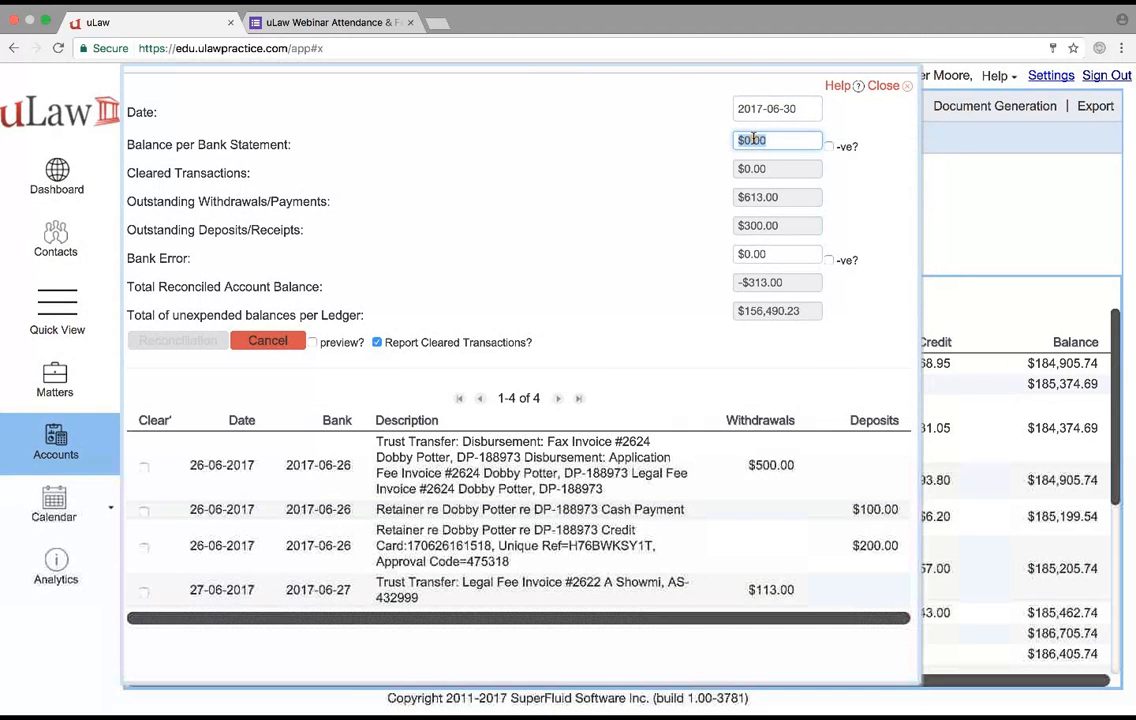
{"action": "type", "text": "1"}
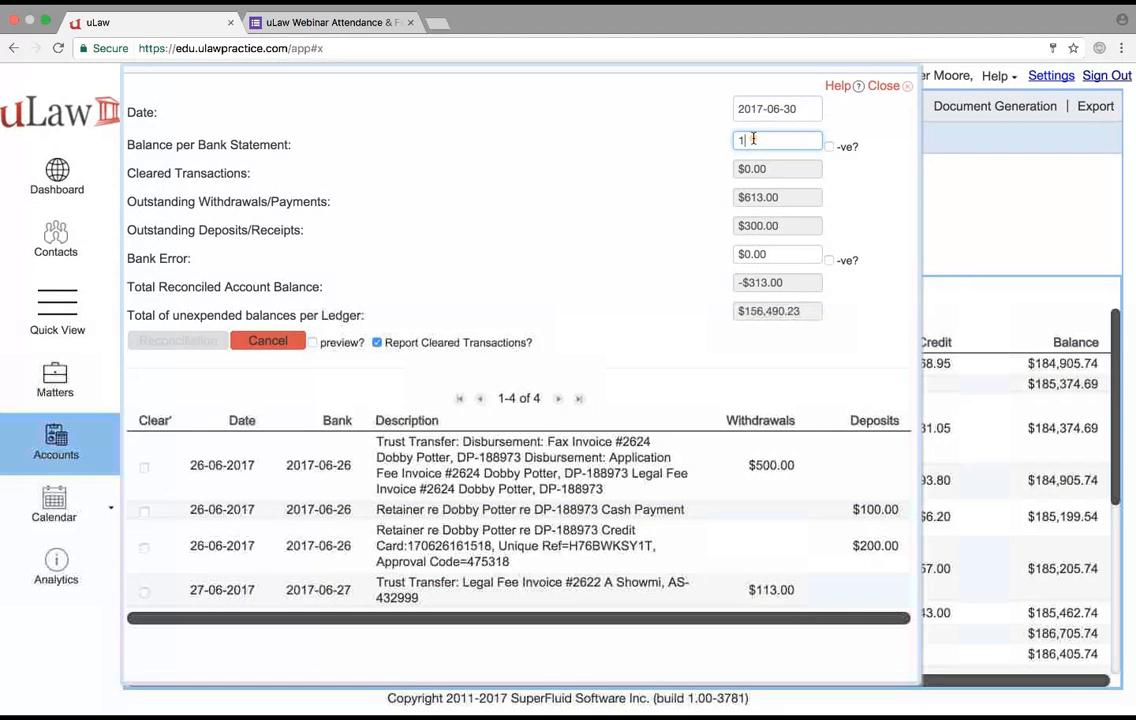
{"action": "type", "text": "56490.23"}
{"action": "left_click", "coordinate": [541, 149]}
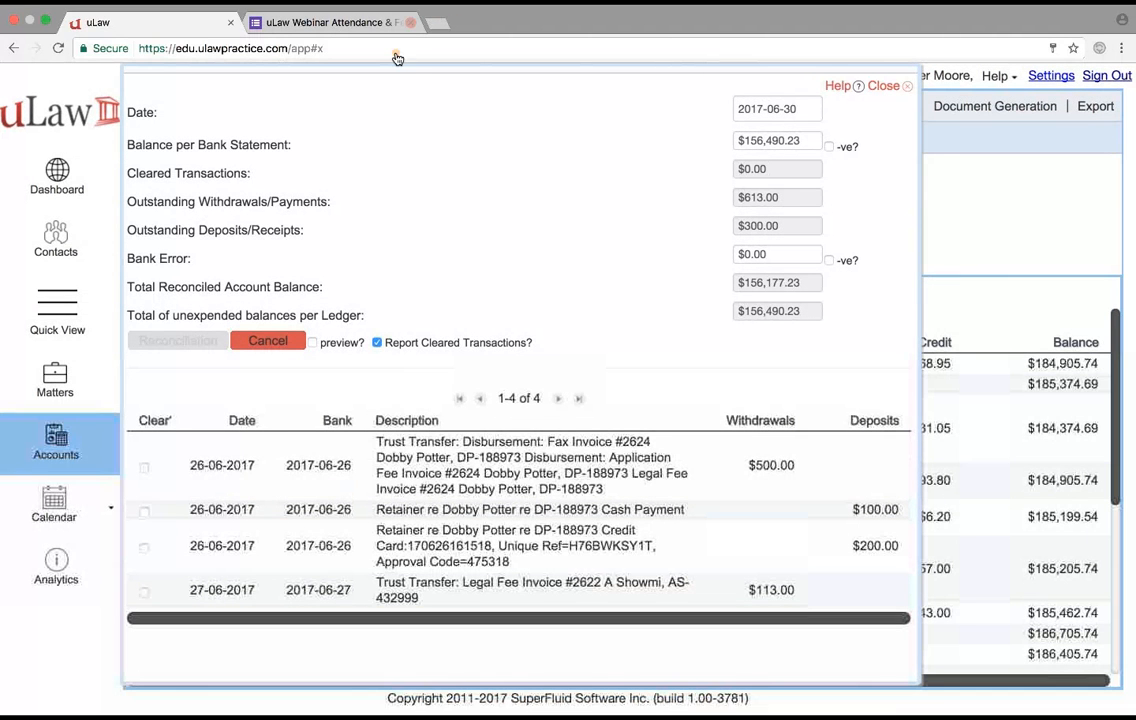
{"action": "key", "text": "super+t"}
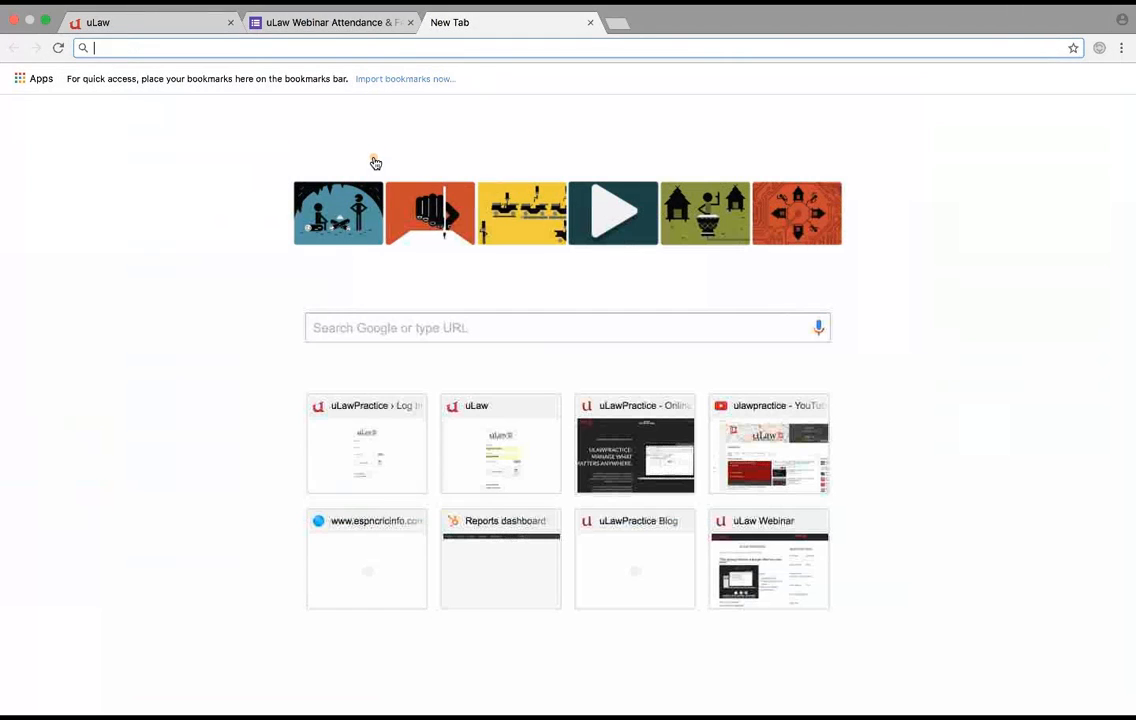
{"action": "left_click", "coordinate": [118, 24]}
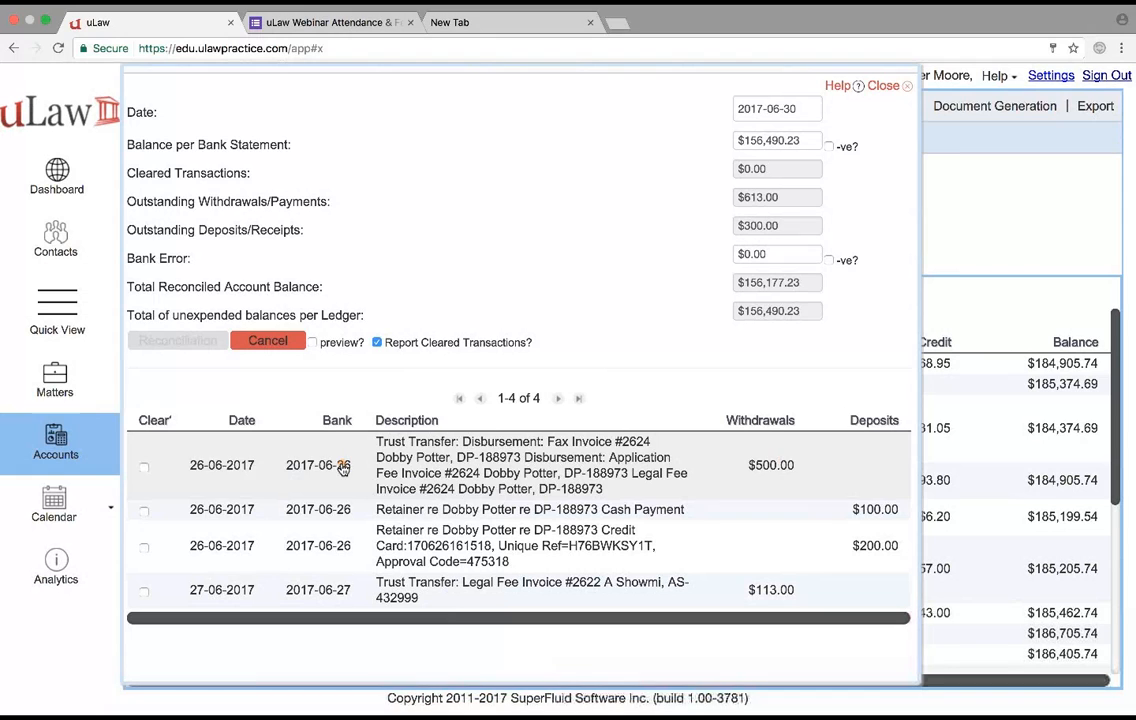
- Clear the $500.00 withdrawal, the $100.00 deposit with bank date 2017-06-28, and the $200.00 deposit with bank date 2017-06-29
{"action": "left_click", "coordinate": [145, 470]}
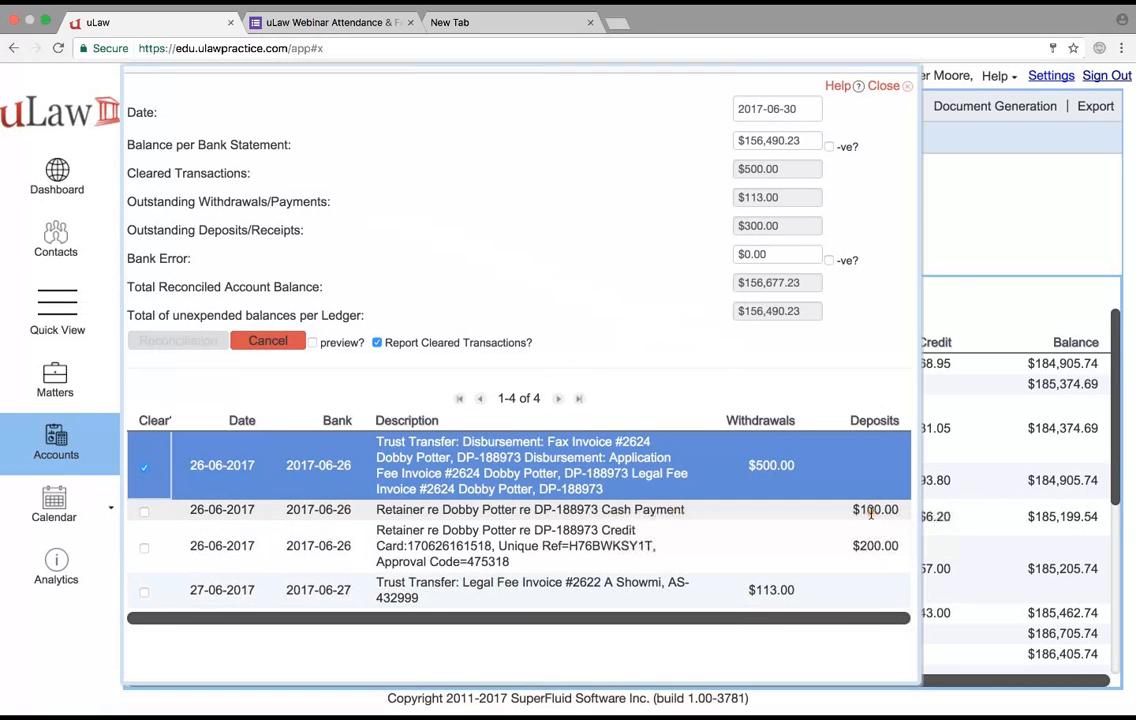
{"action": "left_click", "coordinate": [320, 510]}
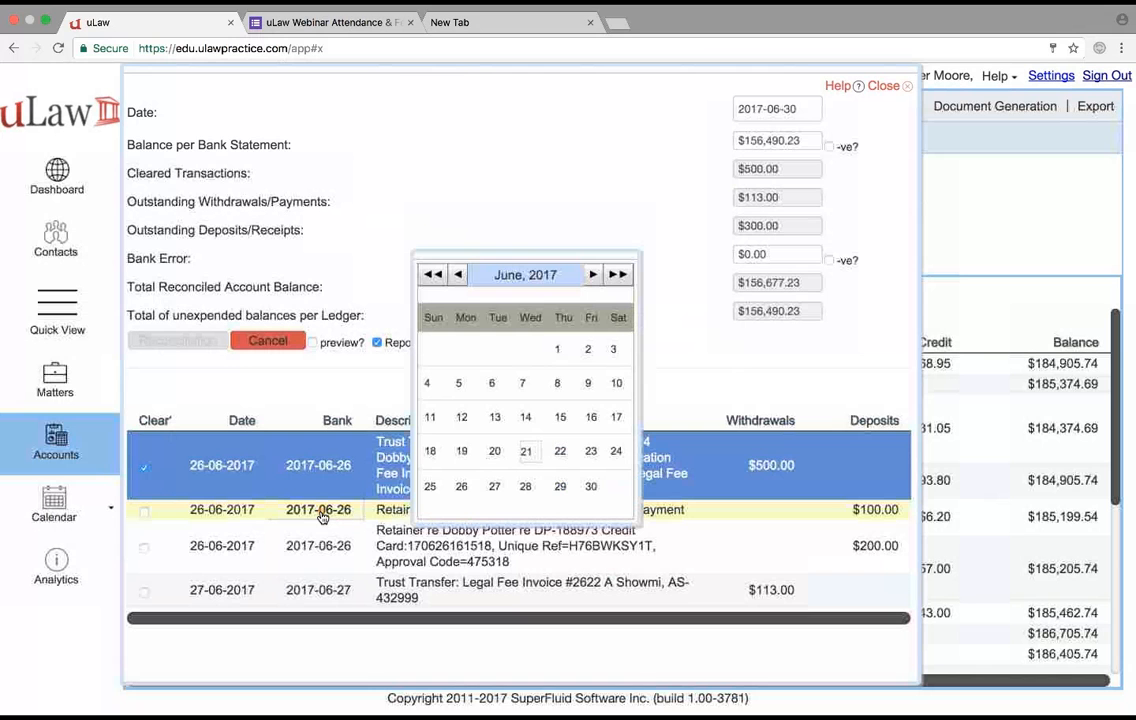
{"action": "left_click", "coordinate": [527, 489]}
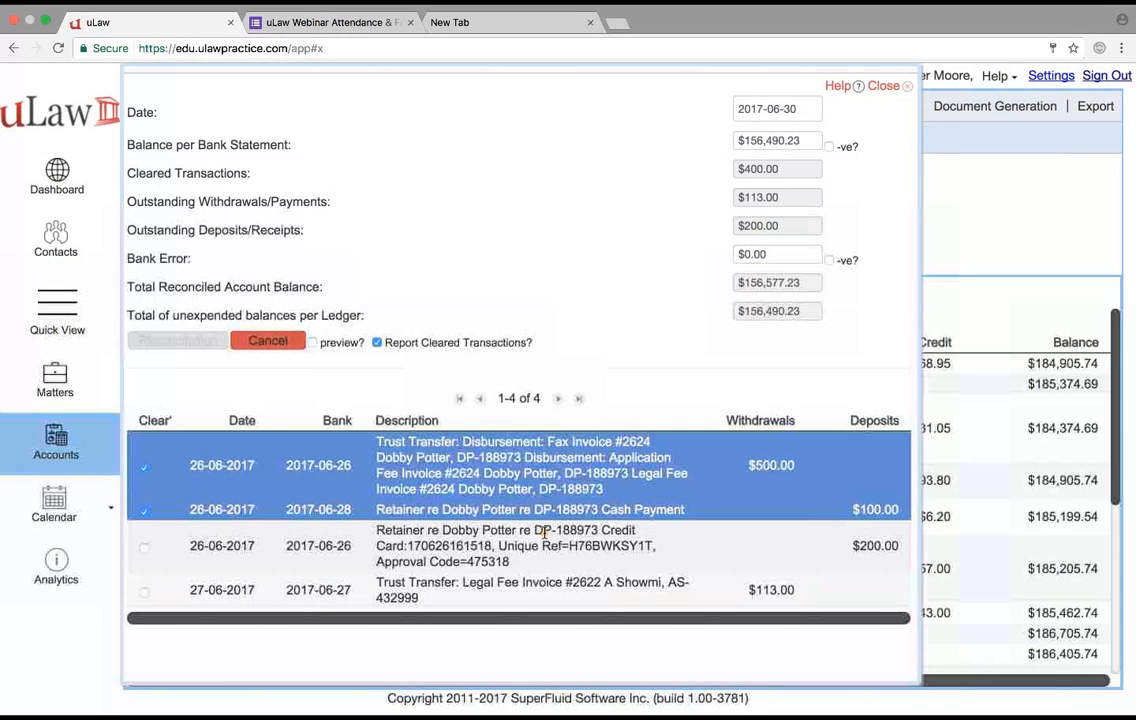
{"action": "left_click", "coordinate": [306, 545]}
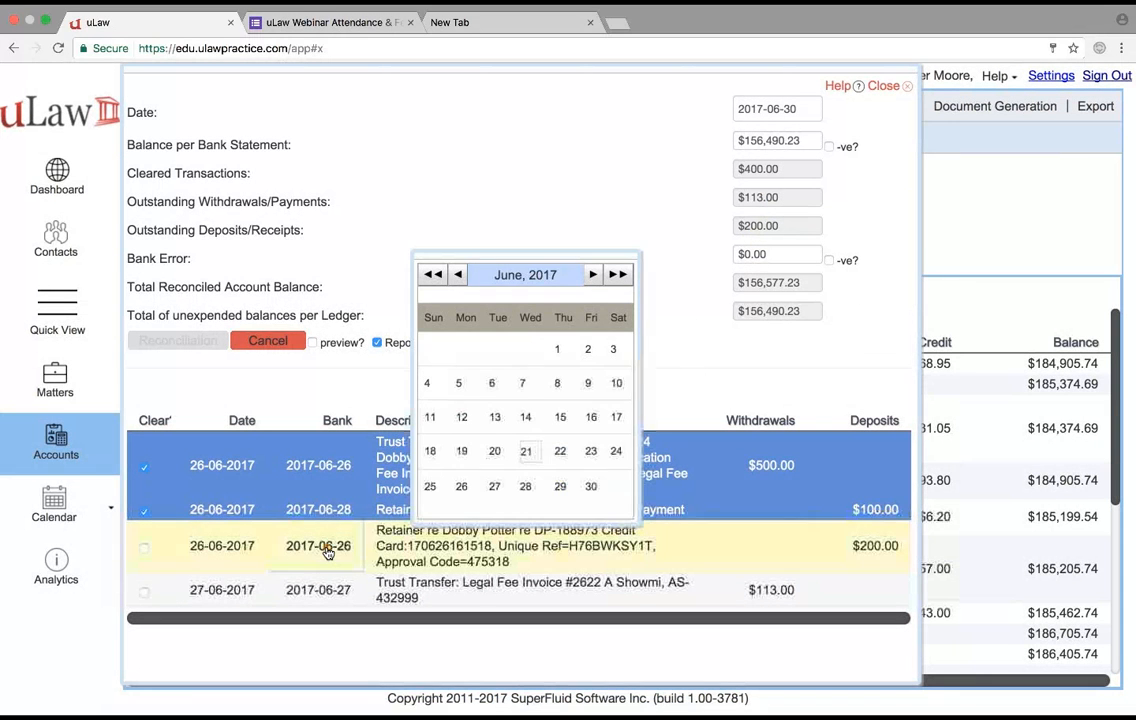
{"action": "left_click", "coordinate": [560, 488]}
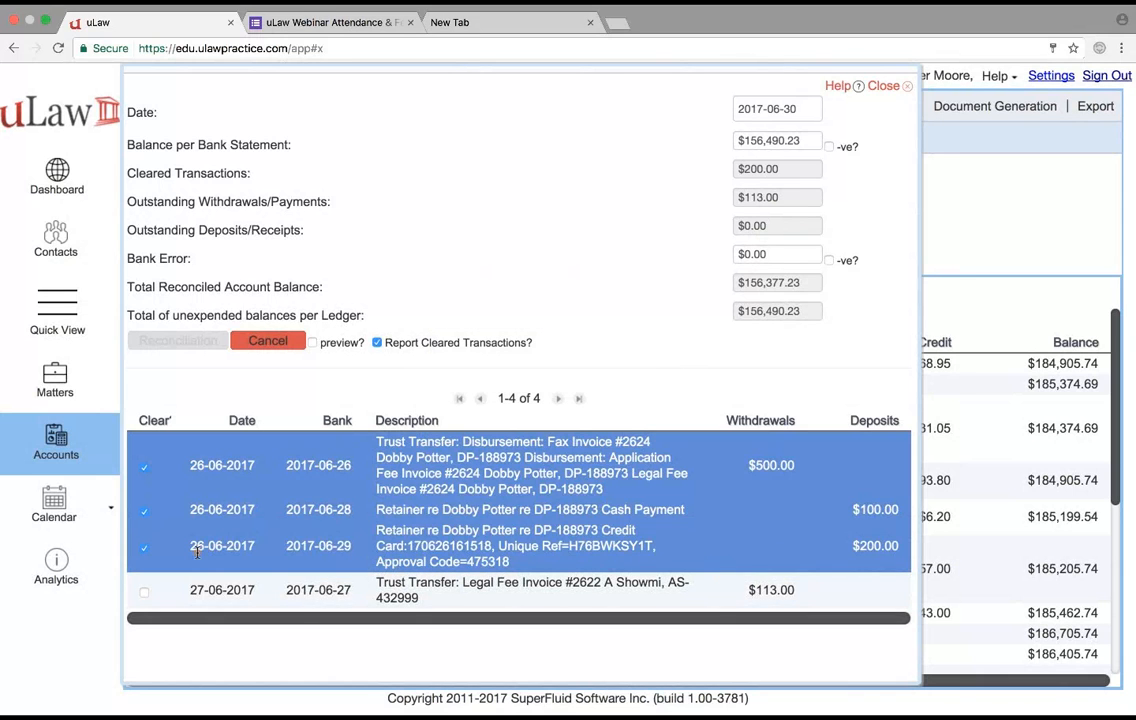
- Clear the $113.00 withdrawal dated 27-06-2017 and generate the June reconciliation statement including cleared transactions
{"action": "left_click", "coordinate": [185, 590]}
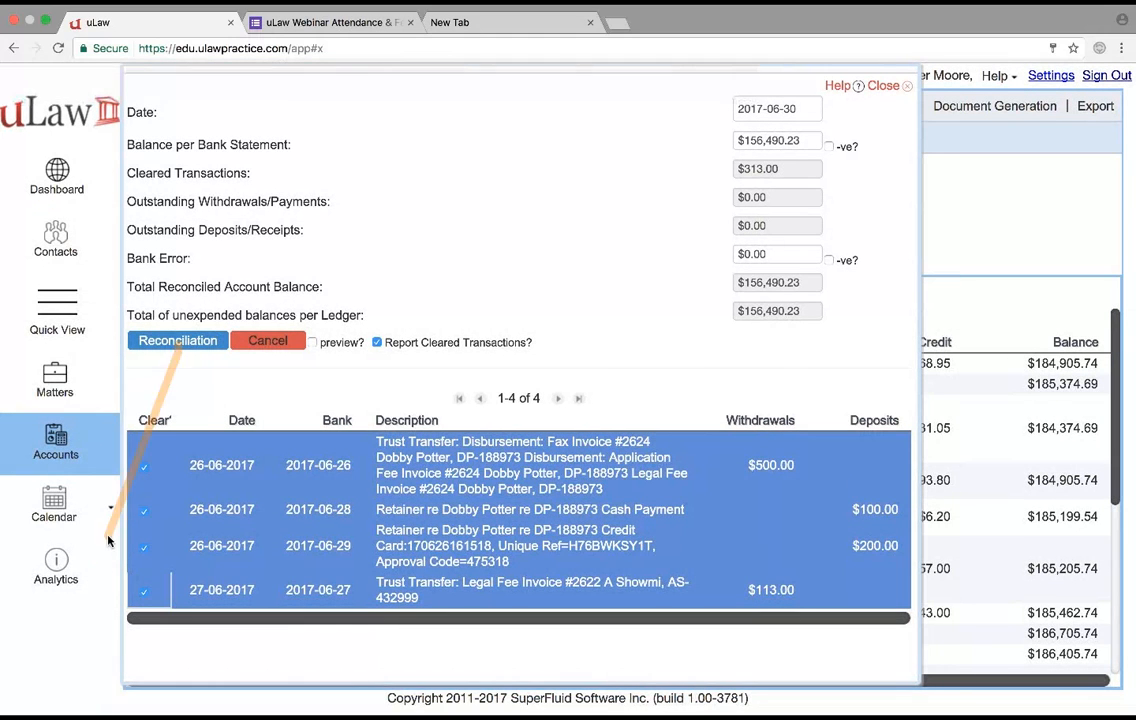
{"action": "left_click", "coordinate": [144, 592]}
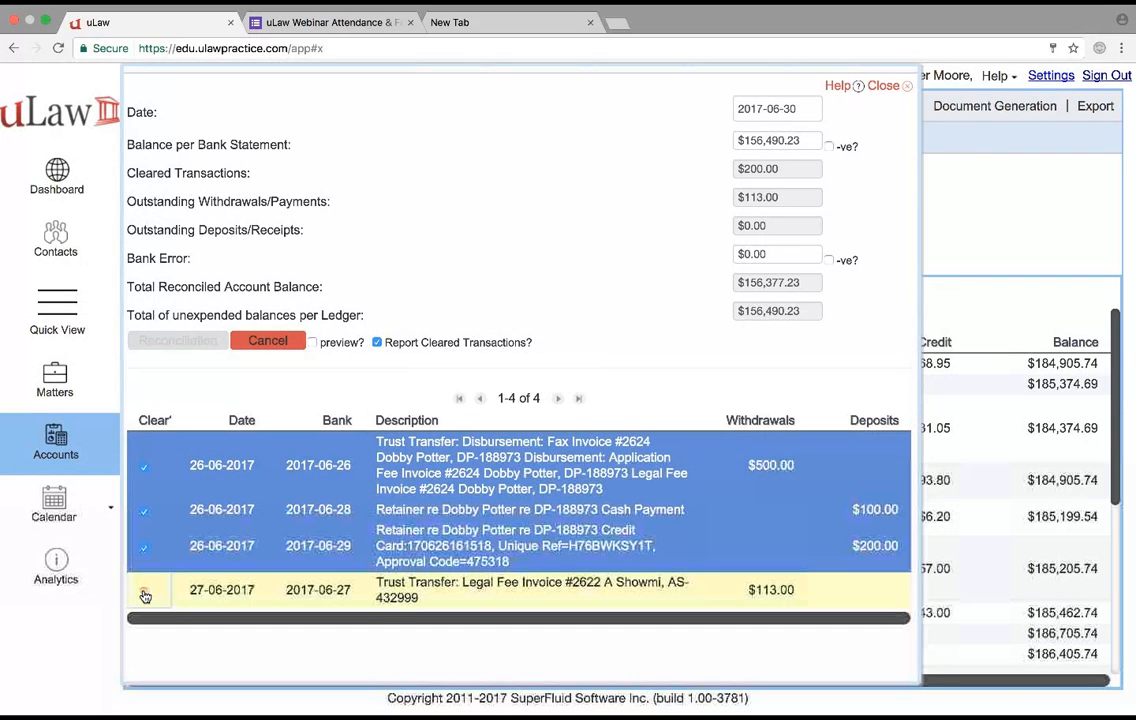
{"action": "left_click", "coordinate": [144, 594]}
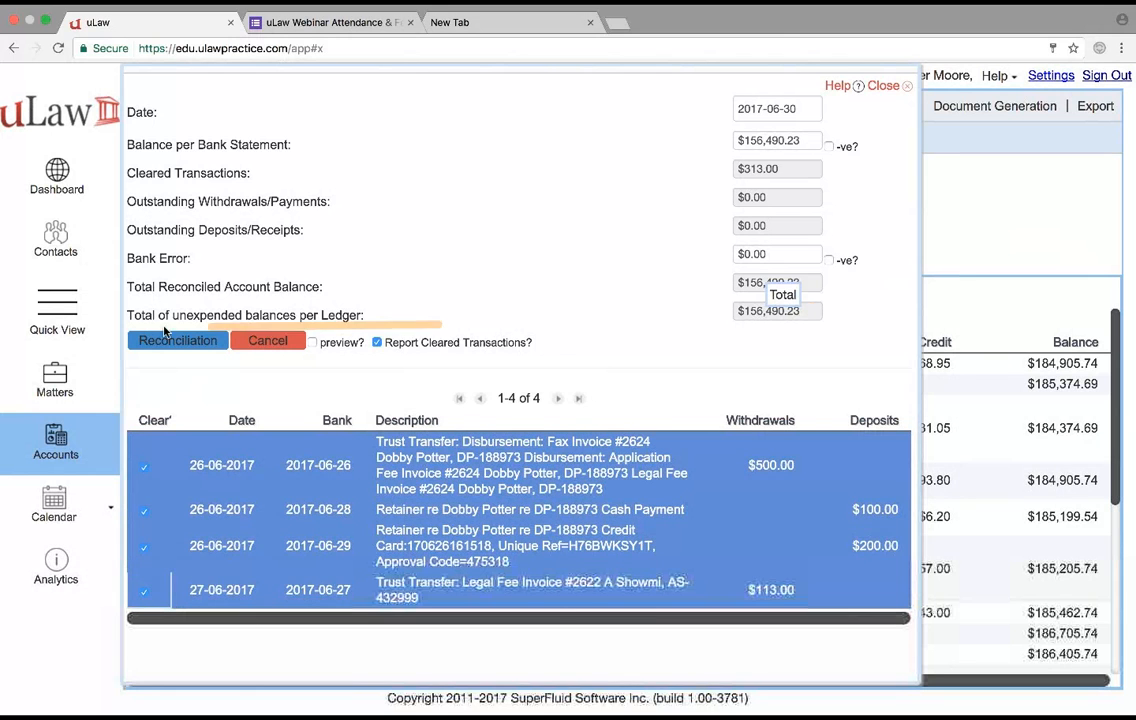
{"action": "left_click", "coordinate": [197, 345]}
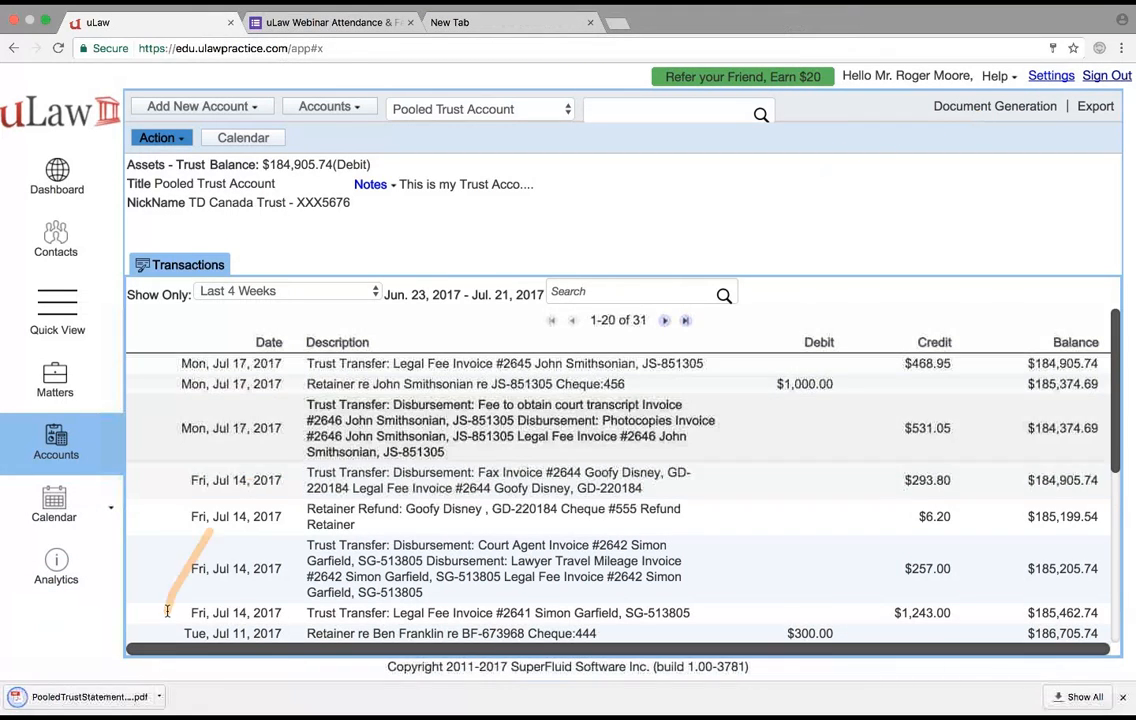
- Open the downloaded pooled trust reconciliation PDF and review its balances, cleared transactions and totals
{"action": "left_click", "coordinate": [90, 697]}
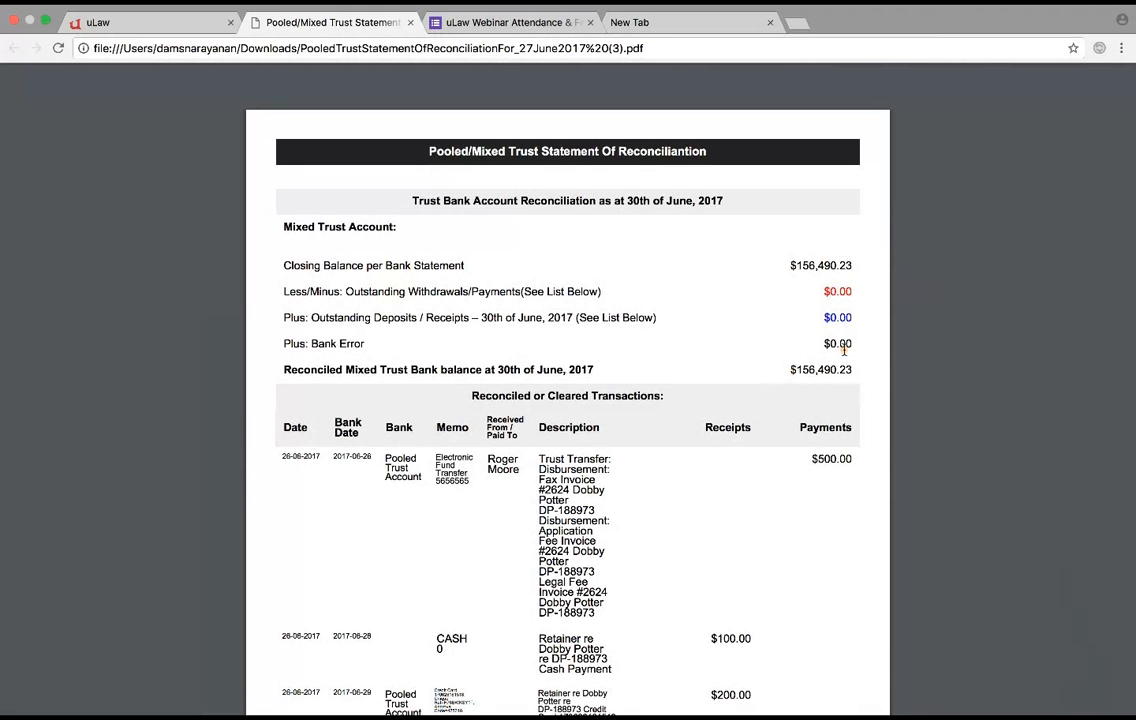
{"action": "scroll", "coordinate": [814, 375], "scroll_direction": "down", "scroll_amount": 6}
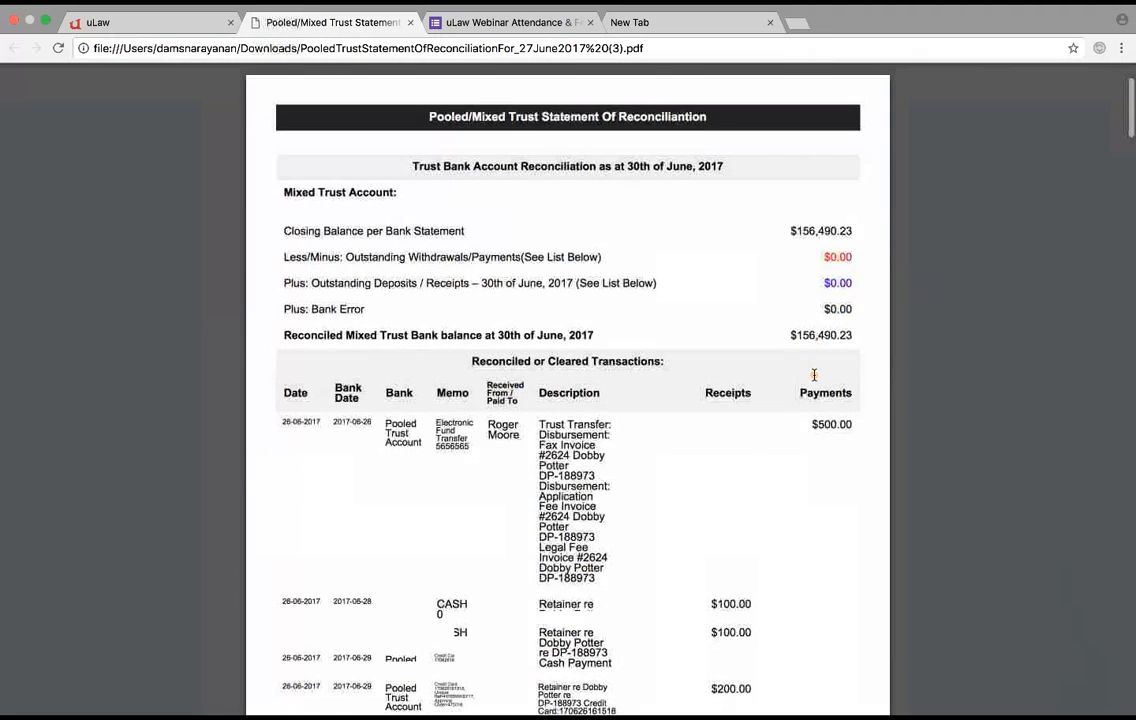
{"action": "scroll", "coordinate": [814, 375], "scroll_direction": "down", "scroll_amount": 4}
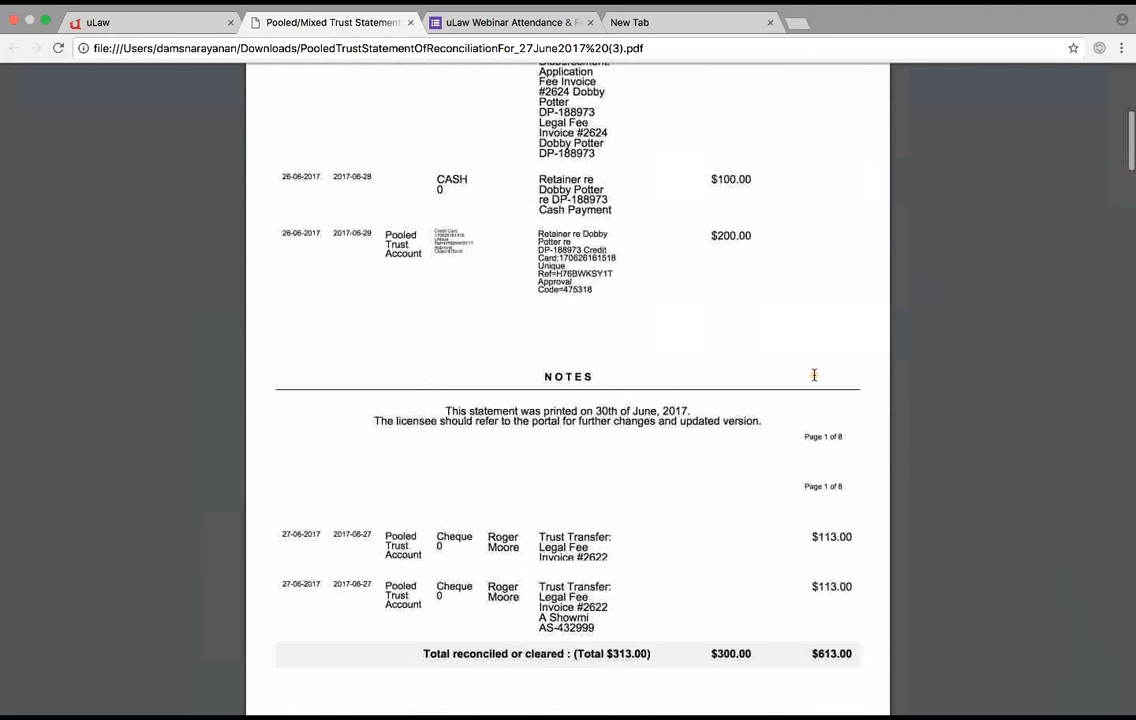
{"action": "scroll", "coordinate": [814, 375], "scroll_direction": "down", "scroll_amount": 3}
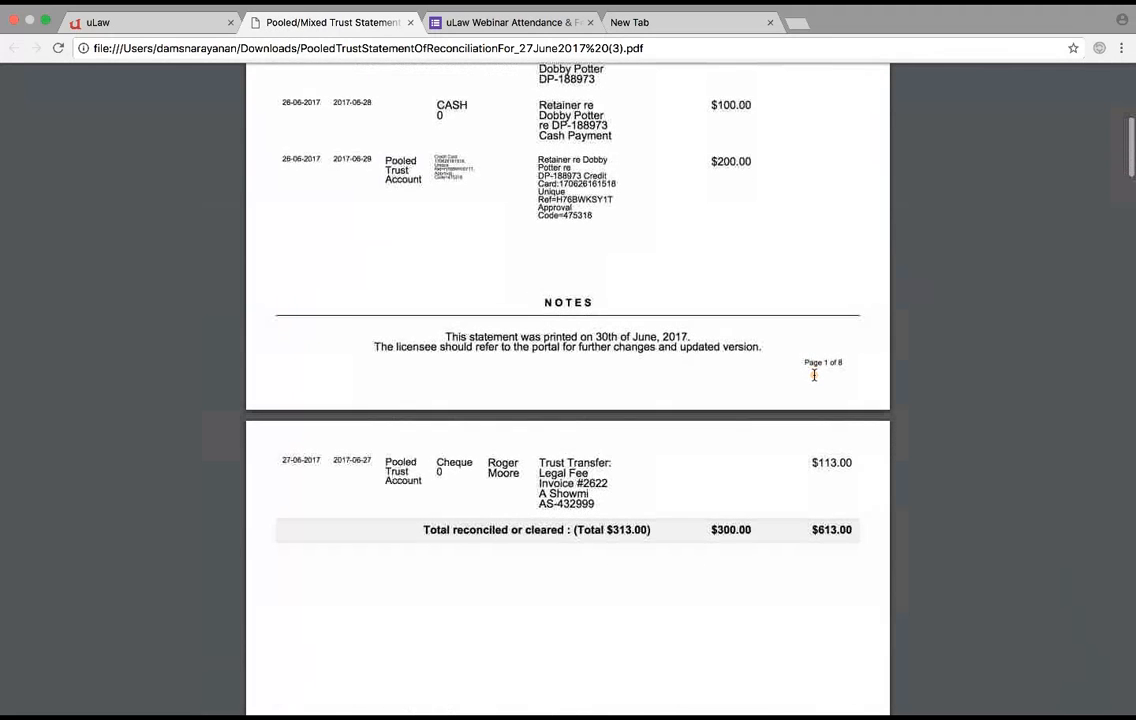
{"action": "scroll", "coordinate": [814, 375], "scroll_direction": "down", "scroll_amount": 1}
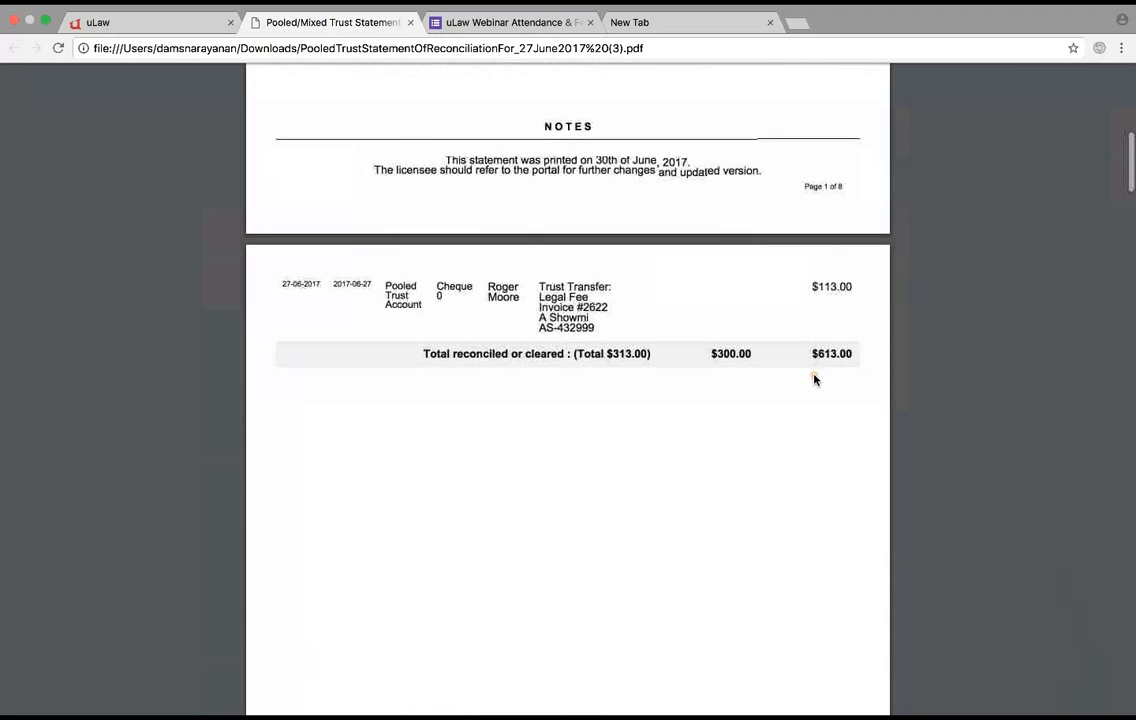
{"action": "scroll", "coordinate": [814, 375], "scroll_direction": "up", "scroll_amount": 9}
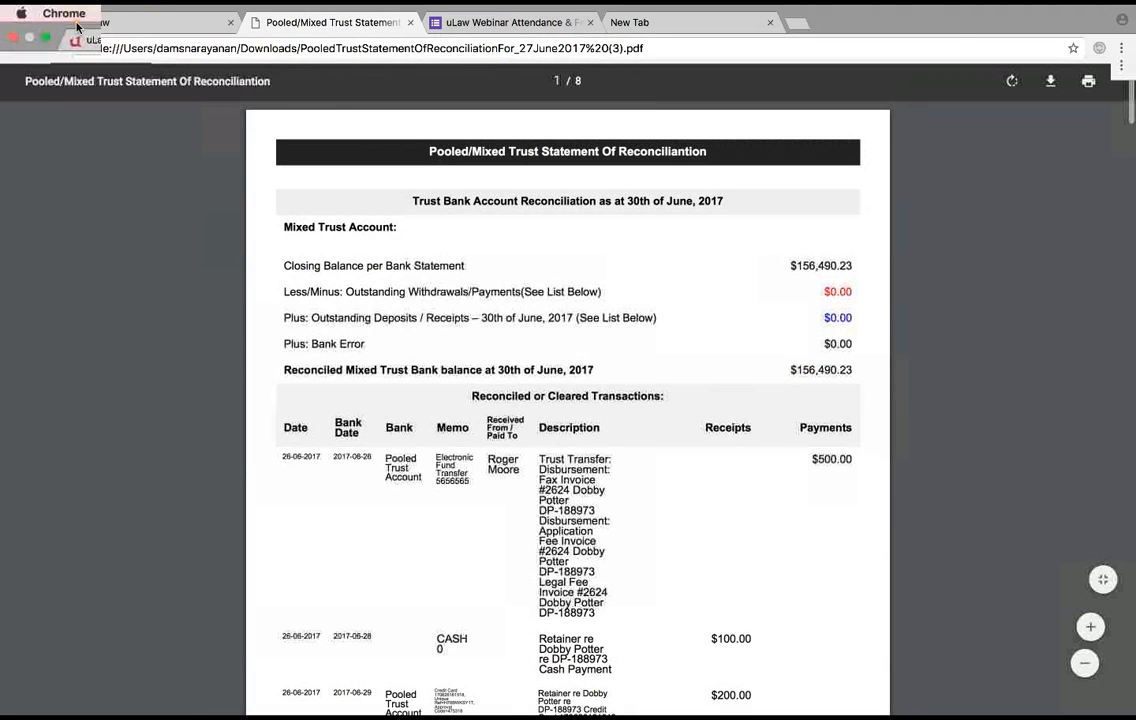
- Return to the uLaw accounts page, open a new trust reconciliation dated 2017-07-21 and look over its uncleared transactions
{"action": "left_click", "coordinate": [110, 40]}
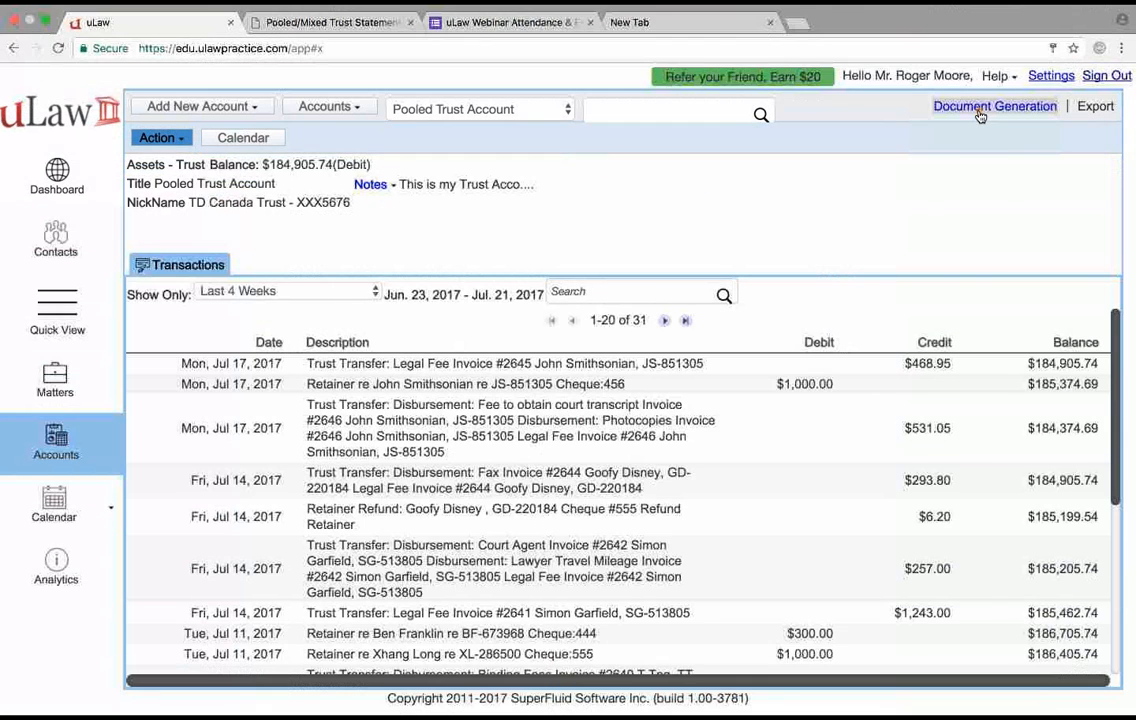
{"action": "left_click", "coordinate": [962, 110]}
{"action": "mouse_move", "coordinate": [976, 302]}
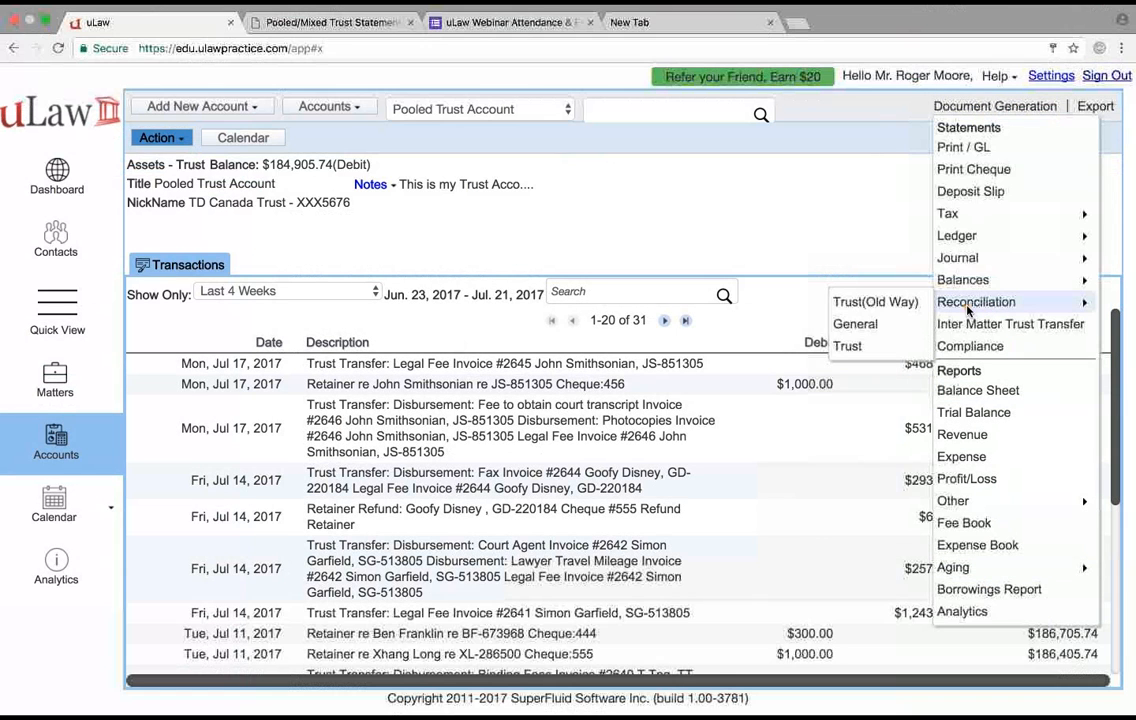
{"action": "left_click", "coordinate": [880, 346]}
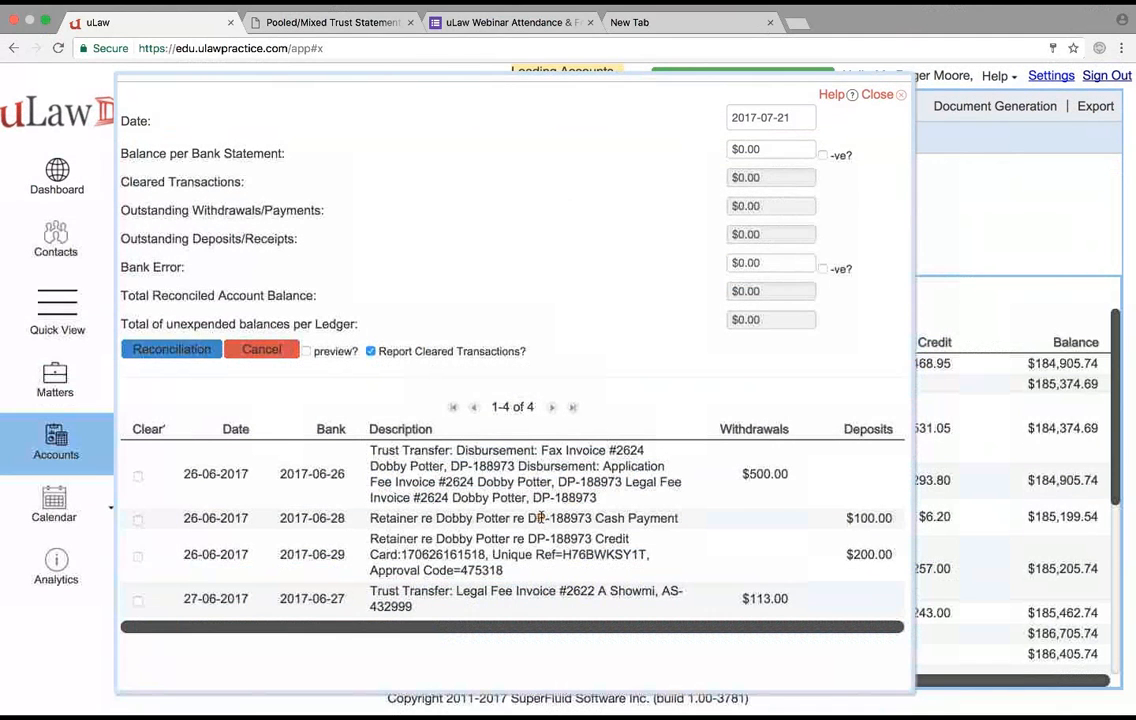
{"action": "scroll", "coordinate": [840, 195], "scroll_direction": "down", "scroll_amount": 5}
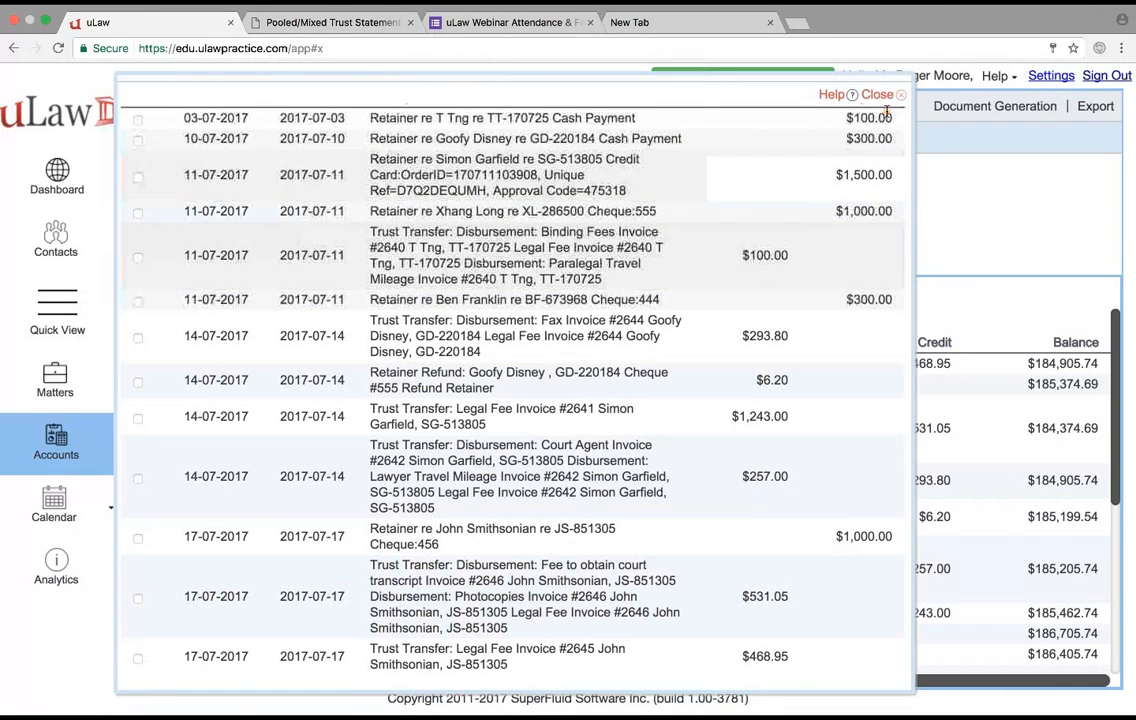
{"action": "scroll", "coordinate": [709, 253], "scroll_direction": "up", "scroll_amount": 1}
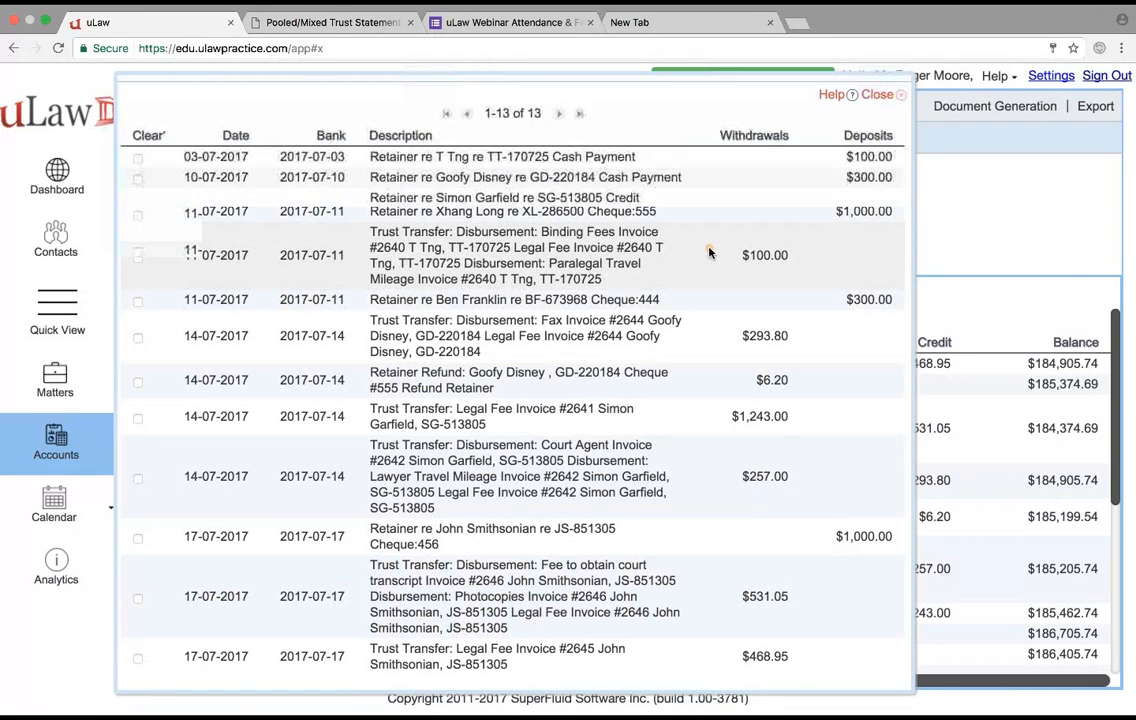
{"action": "scroll", "coordinate": [709, 253], "scroll_direction": "up", "scroll_amount": 5}
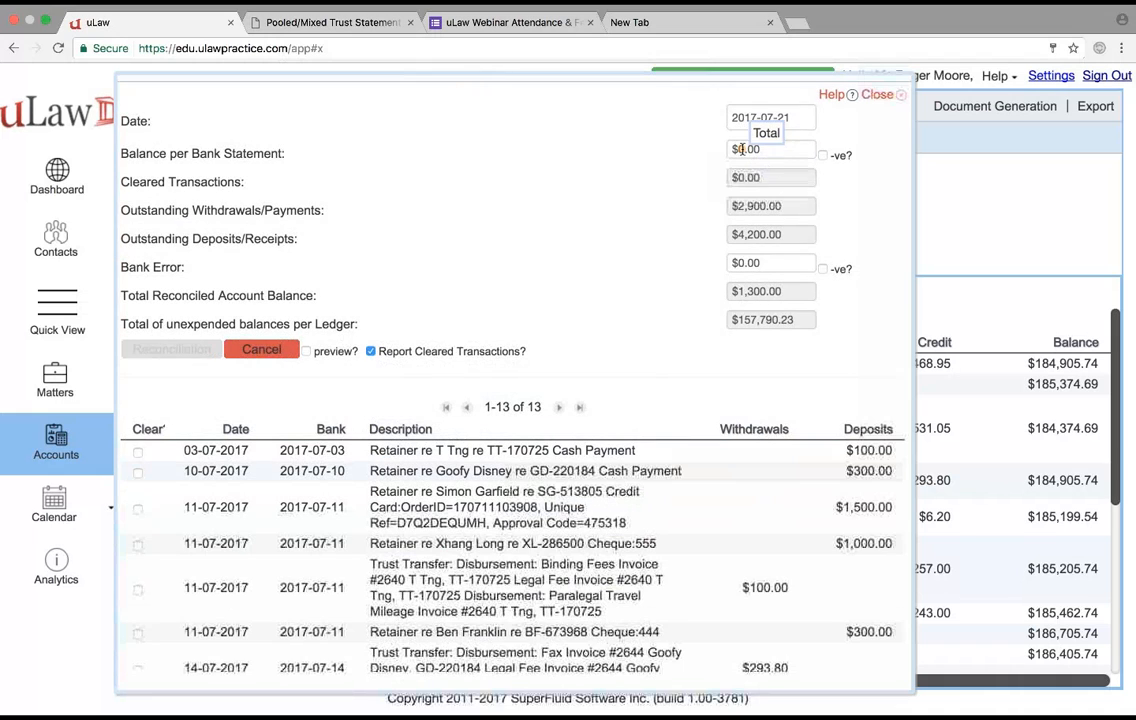
- Set the balance per bank statement to $157,790.23 for the July reconciliation
{"action": "left_click", "coordinate": [742, 149]}
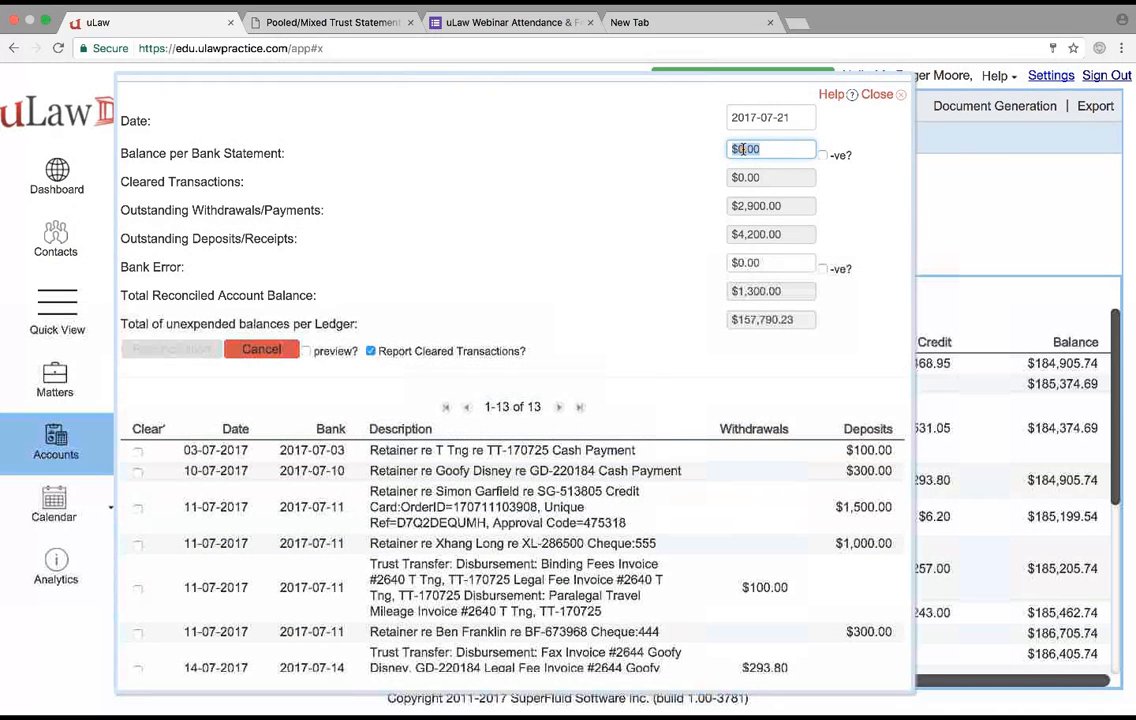
{"action": "type", "text": "157"}
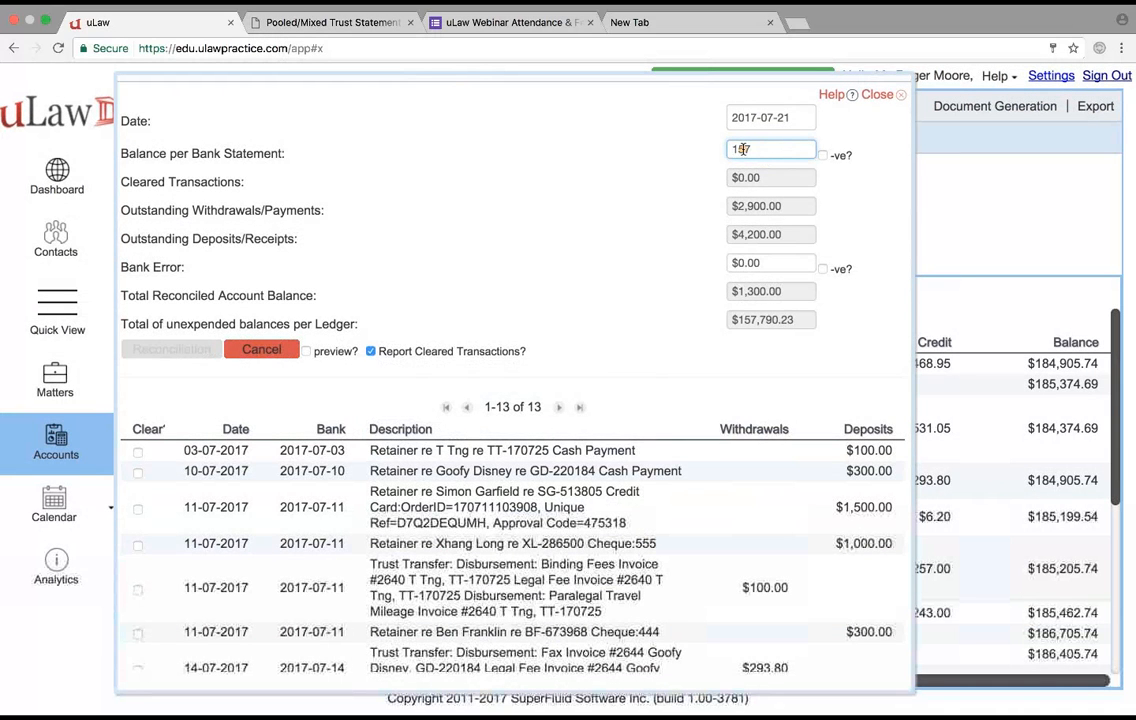
{"action": "type", "text": ",790.23"}
{"action": "left_click", "coordinate": [512, 375]}
{"action": "scroll", "coordinate": [513, 378], "scroll_direction": "down", "scroll_amount": 1}
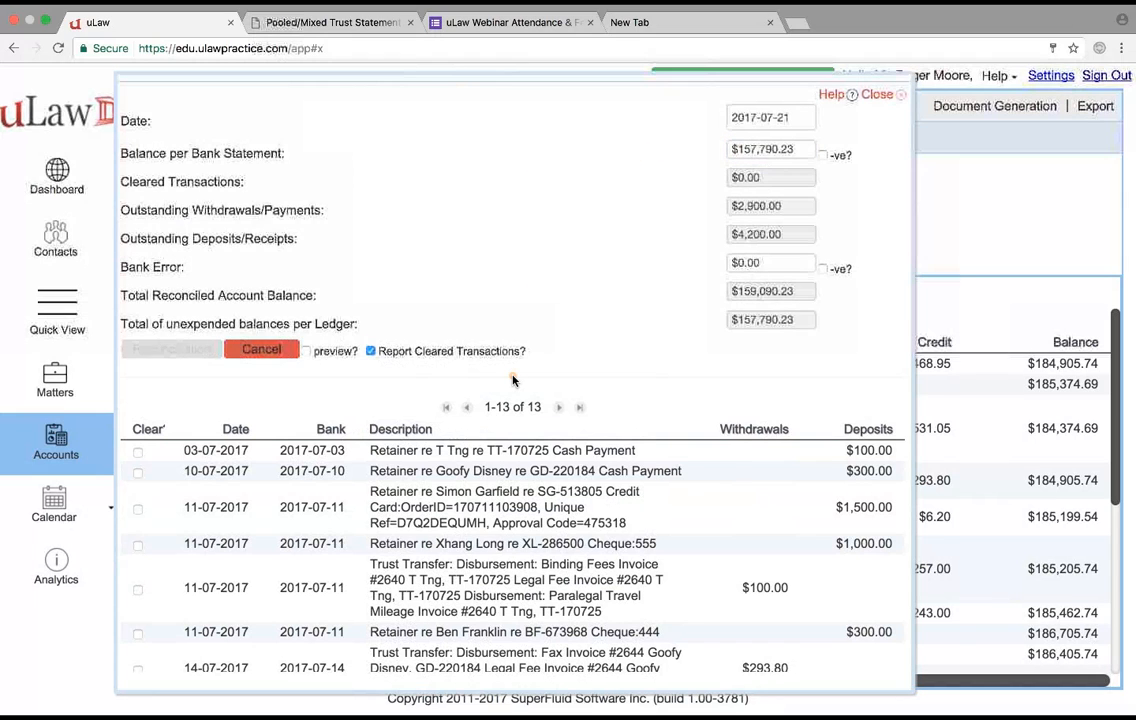
{"action": "scroll", "coordinate": [513, 378], "scroll_direction": "down", "scroll_amount": 2}
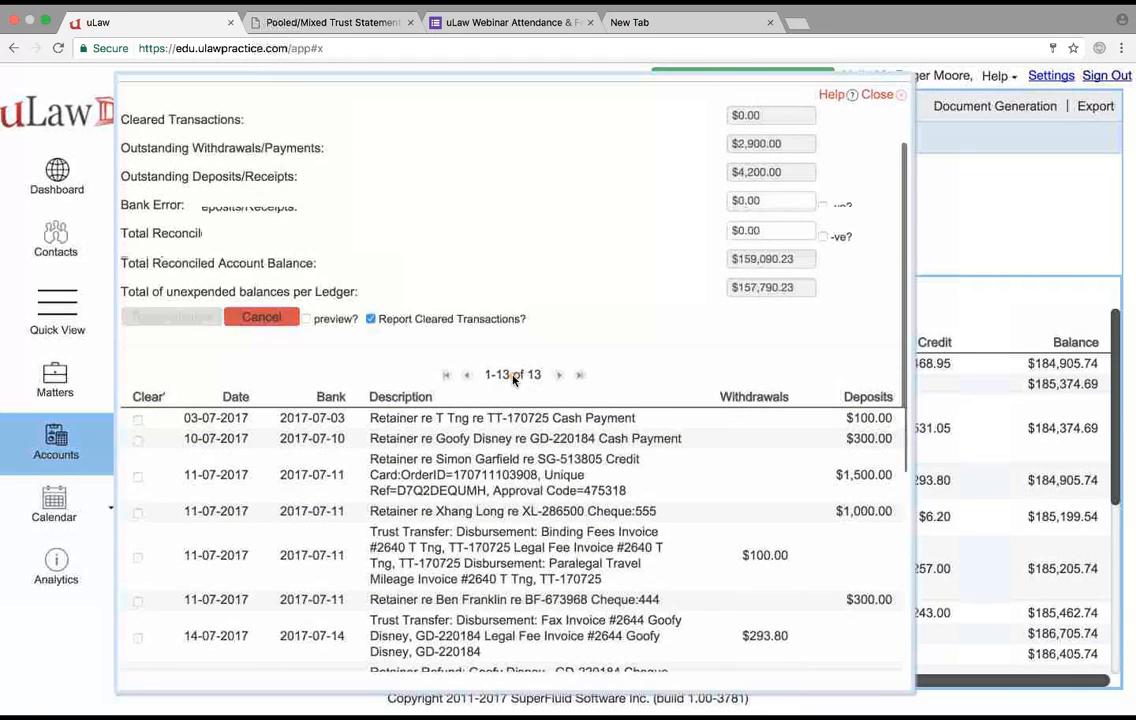
- Clear the $300.00 deposit dated 10-07-2017 and the $1,500.00 and $1,000.00 deposits dated 11-07-2017
{"action": "scroll", "coordinate": [513, 378], "scroll_direction": "down", "scroll_amount": 2}
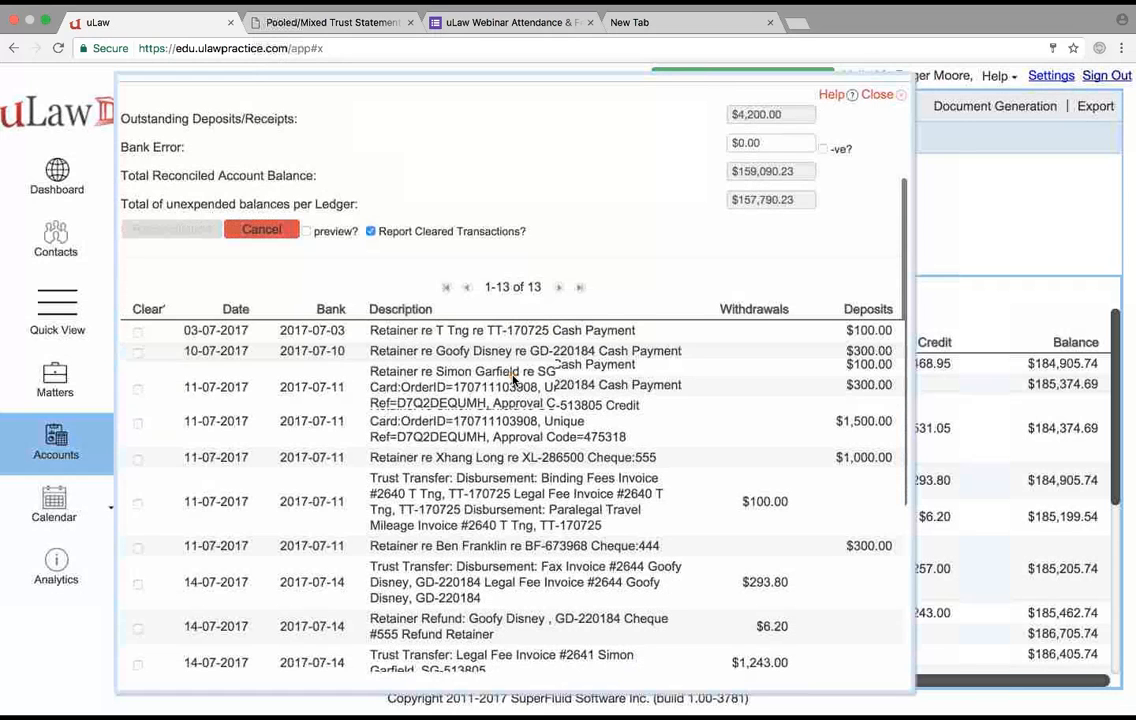
{"action": "scroll", "coordinate": [513, 378], "scroll_direction": "down", "scroll_amount": 5}
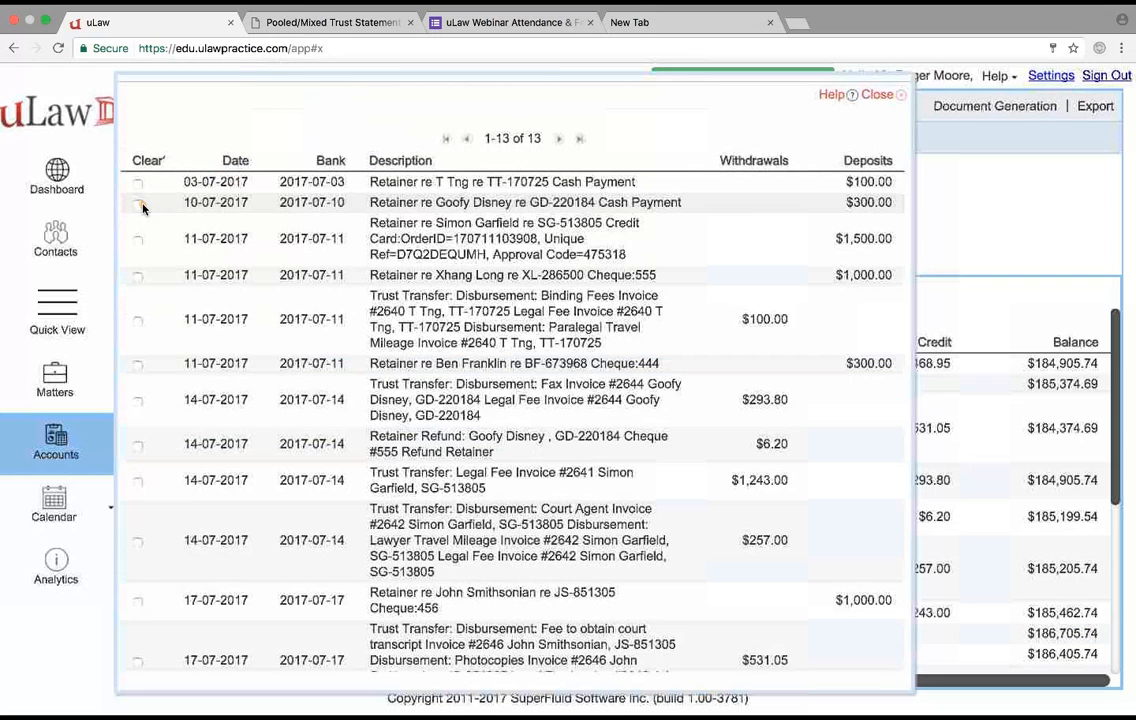
{"action": "left_click", "coordinate": [140, 205]}
{"action": "scroll", "coordinate": [578, 398], "scroll_direction": "up", "scroll_amount": 8}
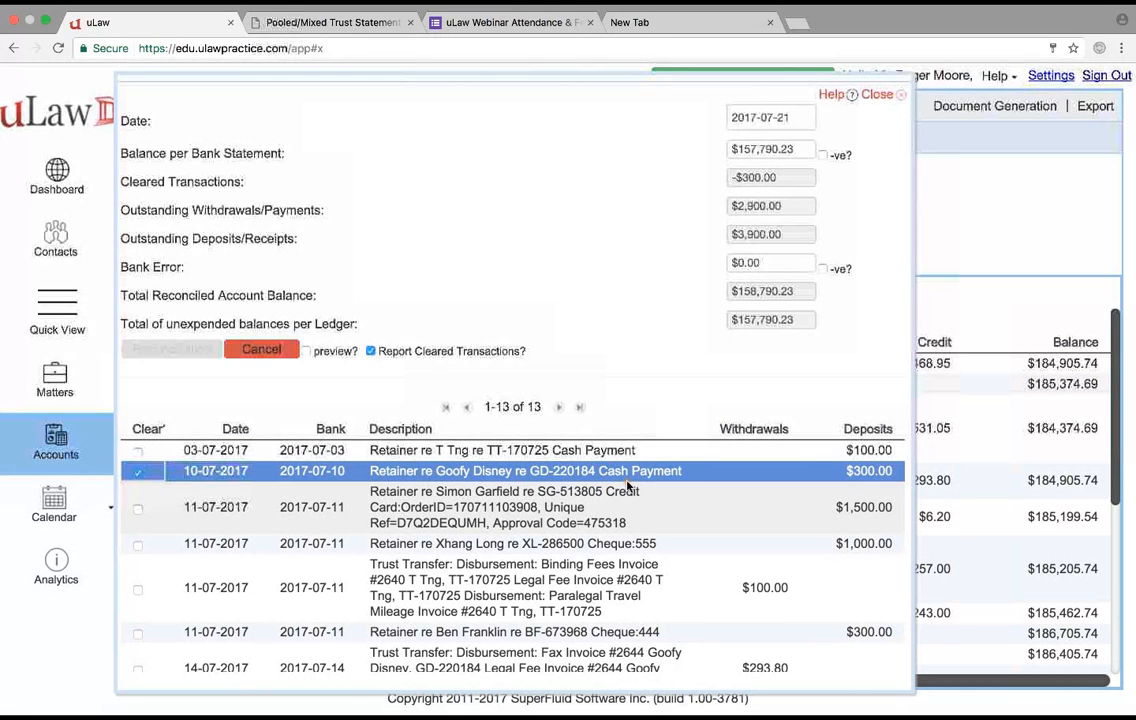
{"action": "left_click", "coordinate": [139, 547]}
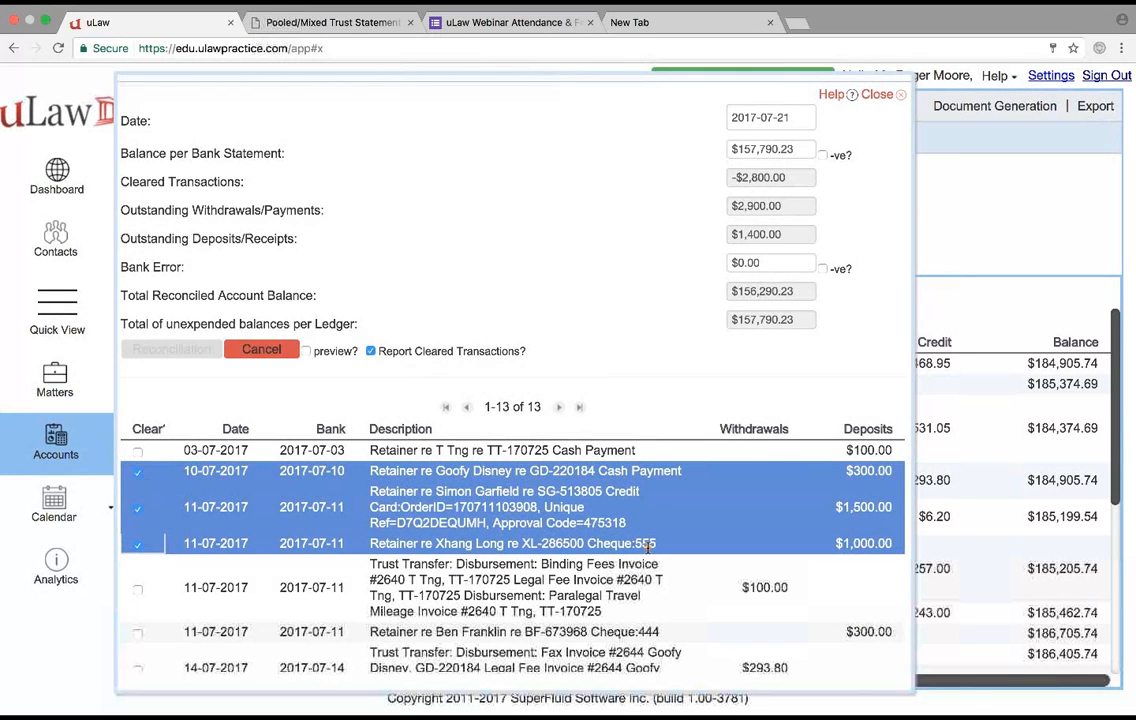
- Change the bank date of the $100.00 withdrawal dated 11-07-2017 to 2017-07-12 and leave that transaction uncleared
{"action": "scroll", "coordinate": [418, 478], "scroll_direction": "down", "scroll_amount": 2}
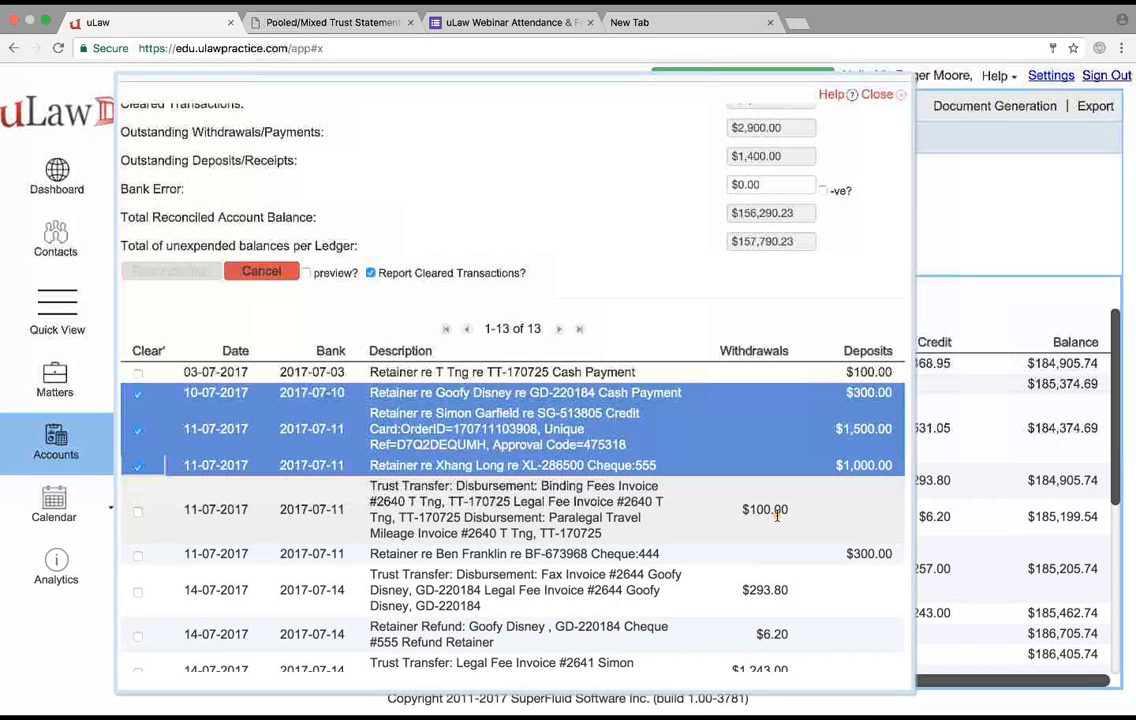
{"action": "left_click", "coordinate": [300, 509]}
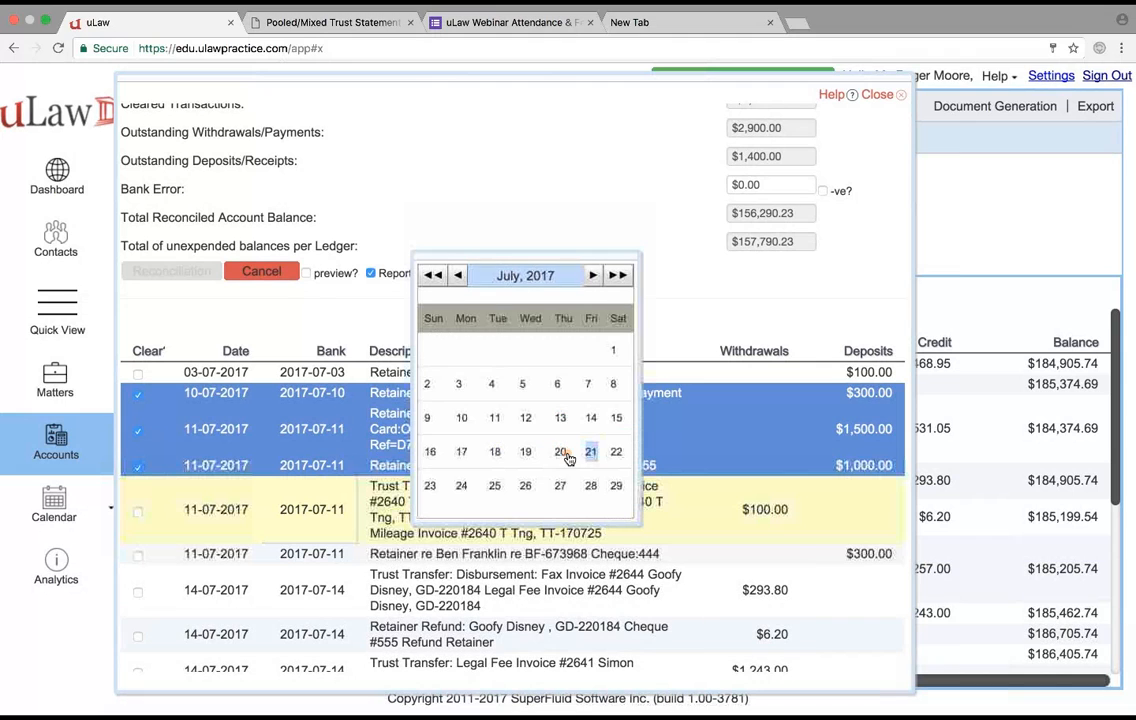
{"action": "left_click", "coordinate": [527, 419]}
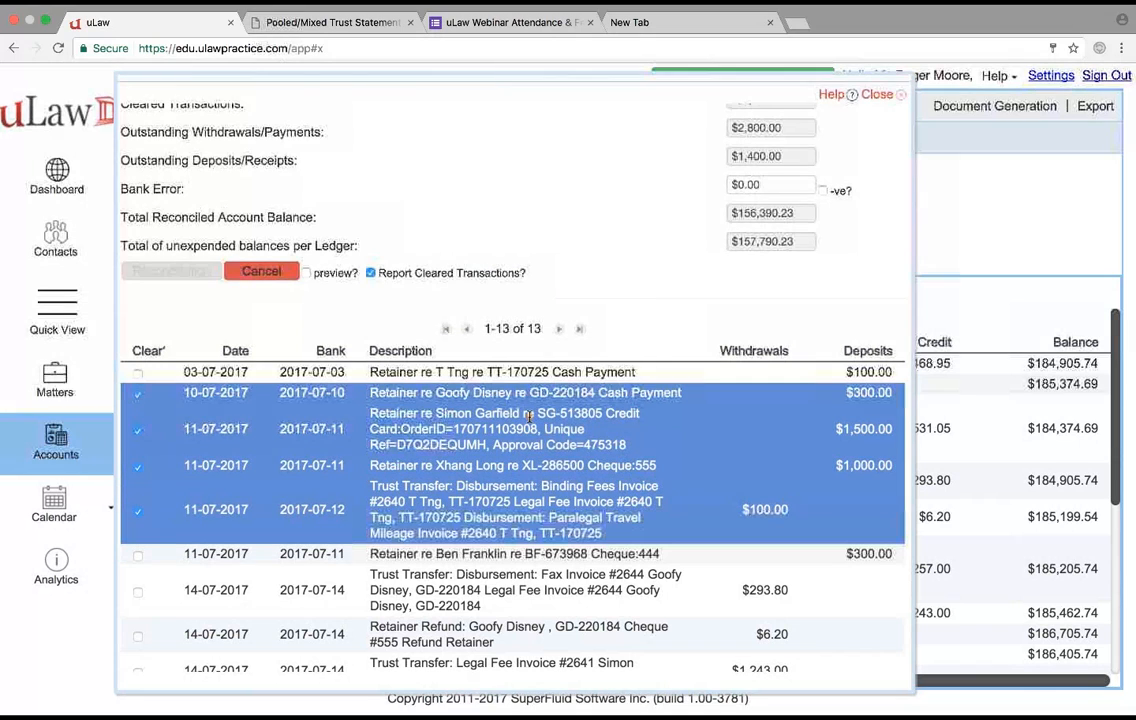
{"action": "left_click", "coordinate": [138, 516]}
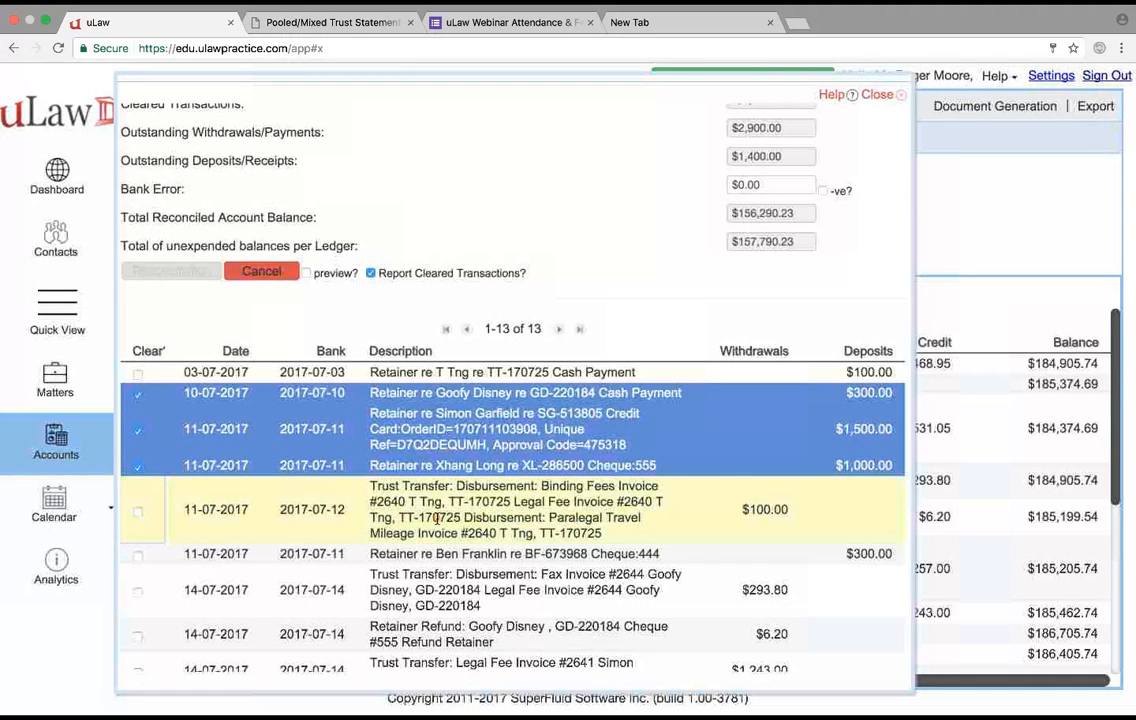
- Clear the $300.00 deposit dated 11-07-2017 and the $293.80, $6.20, $1,243.00 and $257.00 withdrawals dated 14-07-2017
{"action": "scroll", "coordinate": [436, 517], "scroll_direction": "down", "scroll_amount": 2}
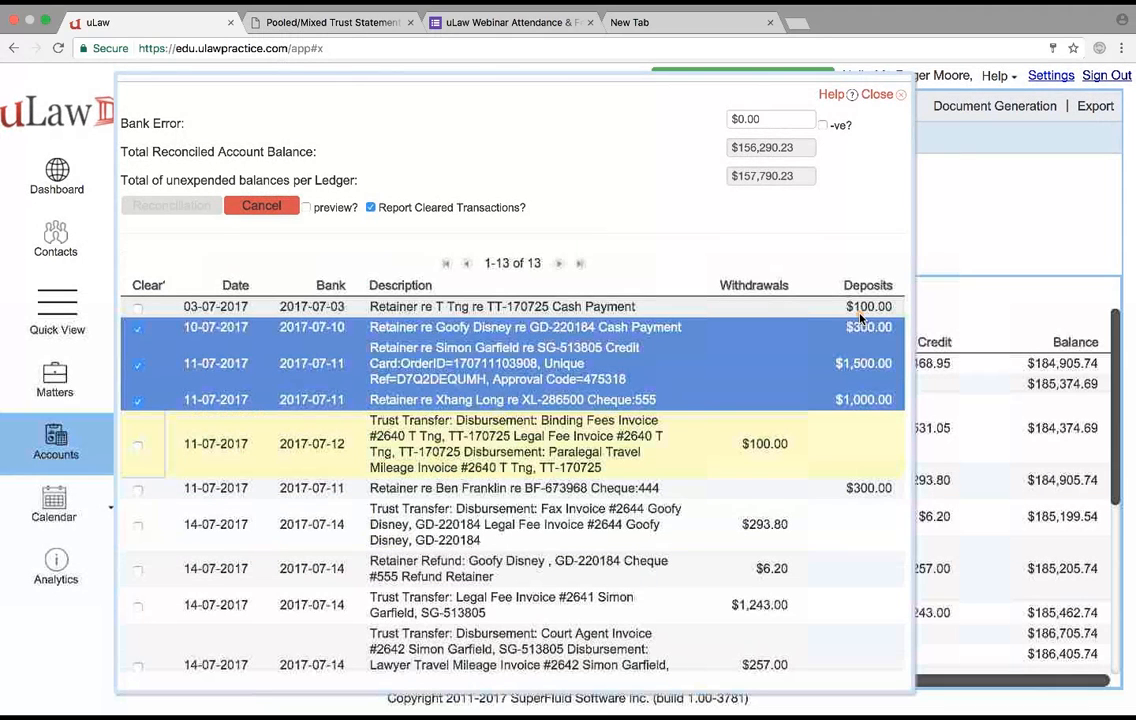
{"action": "scroll", "coordinate": [221, 447], "scroll_direction": "down", "scroll_amount": 2}
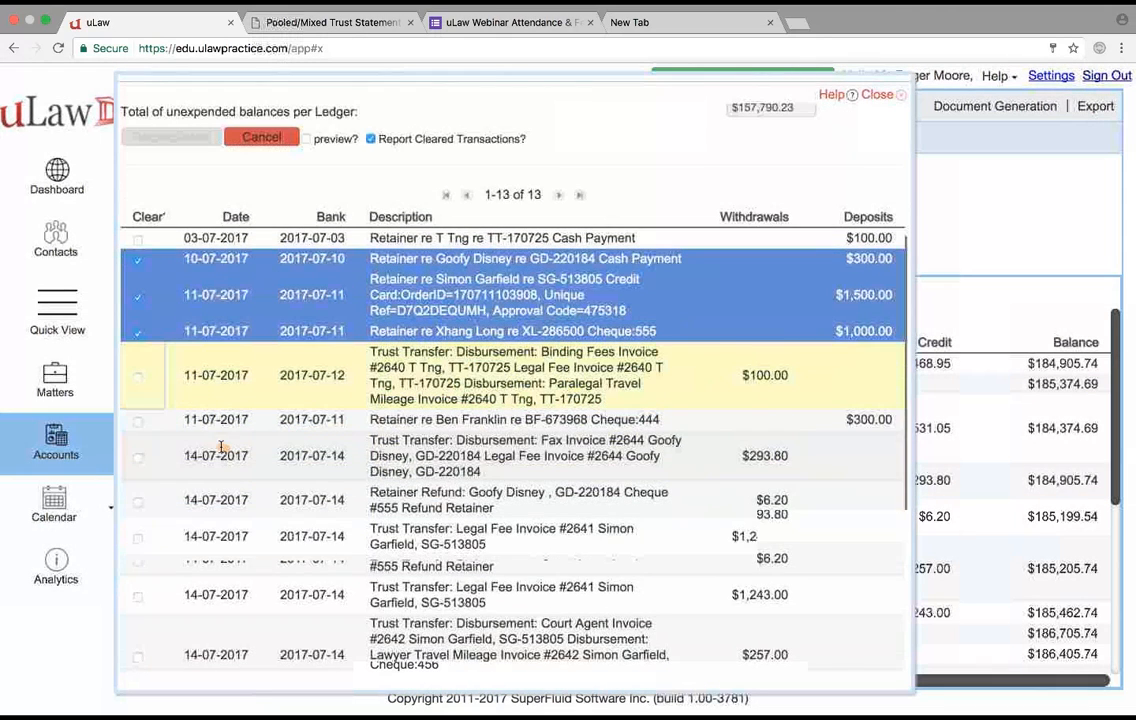
{"action": "left_click", "coordinate": [139, 422]}
{"action": "left_click", "coordinate": [138, 457]}
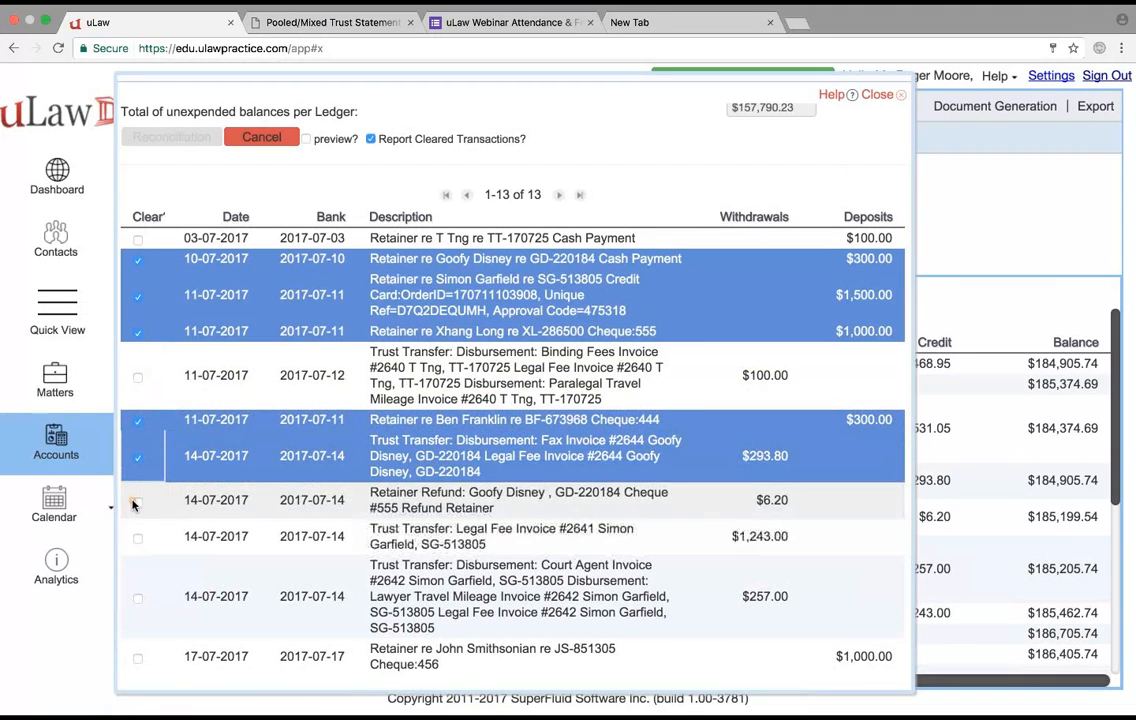
{"action": "left_click", "coordinate": [136, 504]}
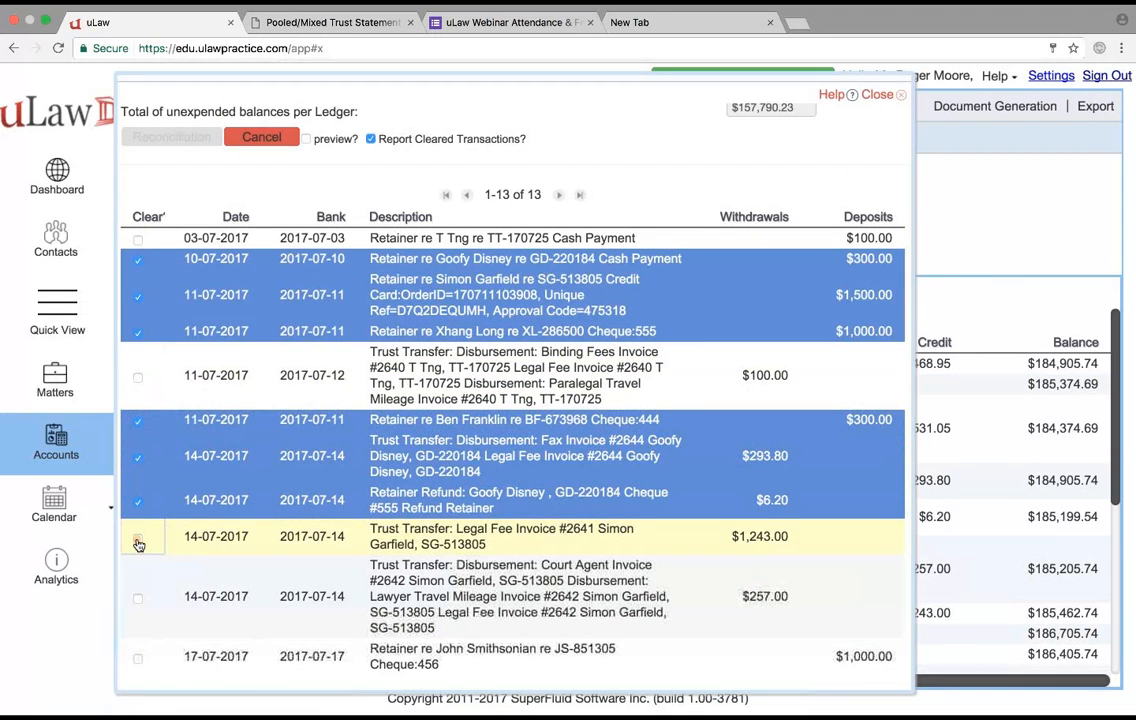
{"action": "left_click", "coordinate": [138, 539]}
{"action": "left_click", "coordinate": [138, 598]}
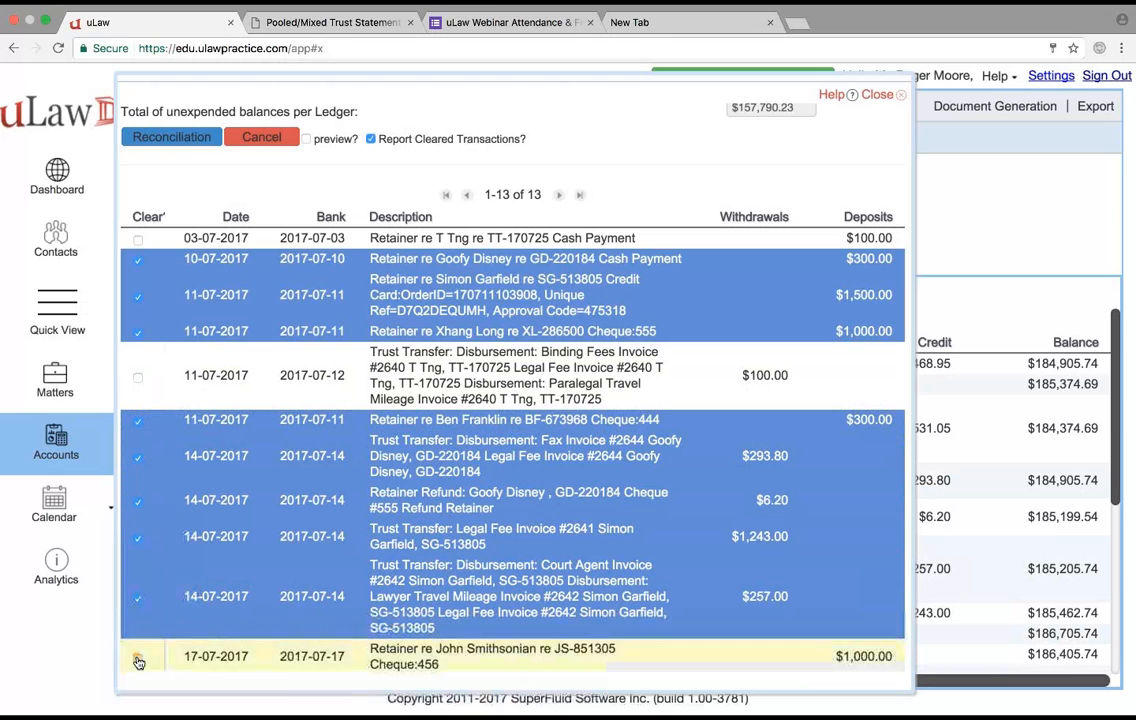
- Clear the 17-07-2017 transactions: the $1,000.00 deposit and the $531.05 and $468.95 withdrawals
{"action": "left_click", "coordinate": [138, 660]}
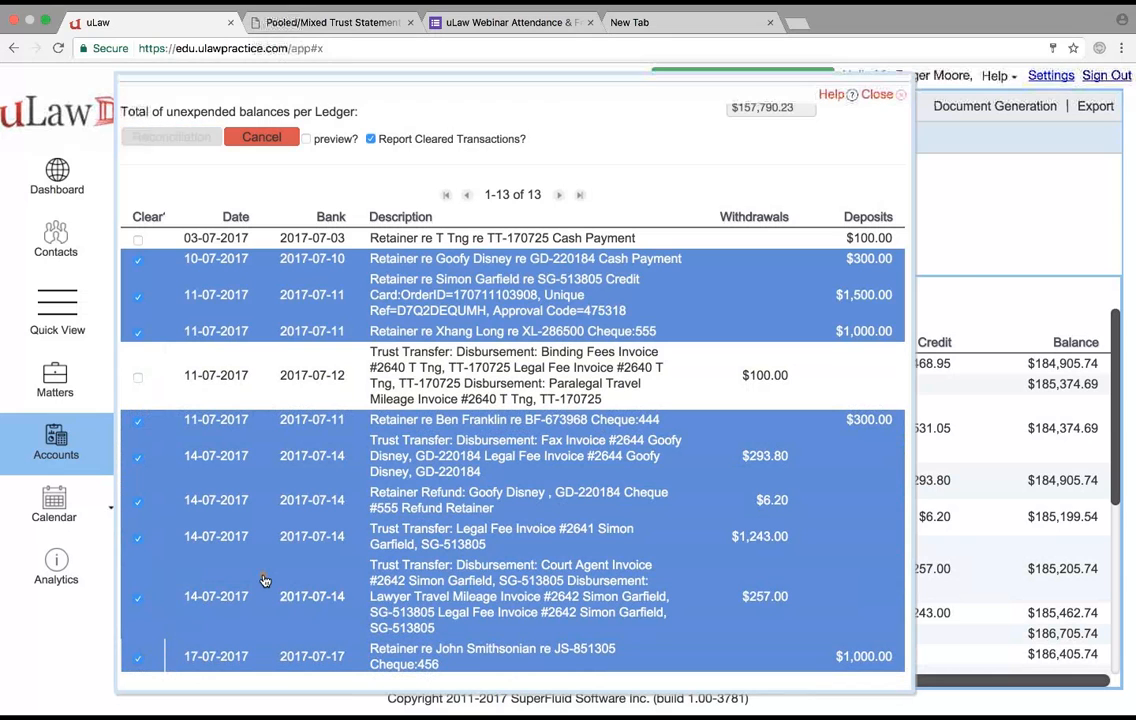
{"action": "left_click", "coordinate": [167, 640]}
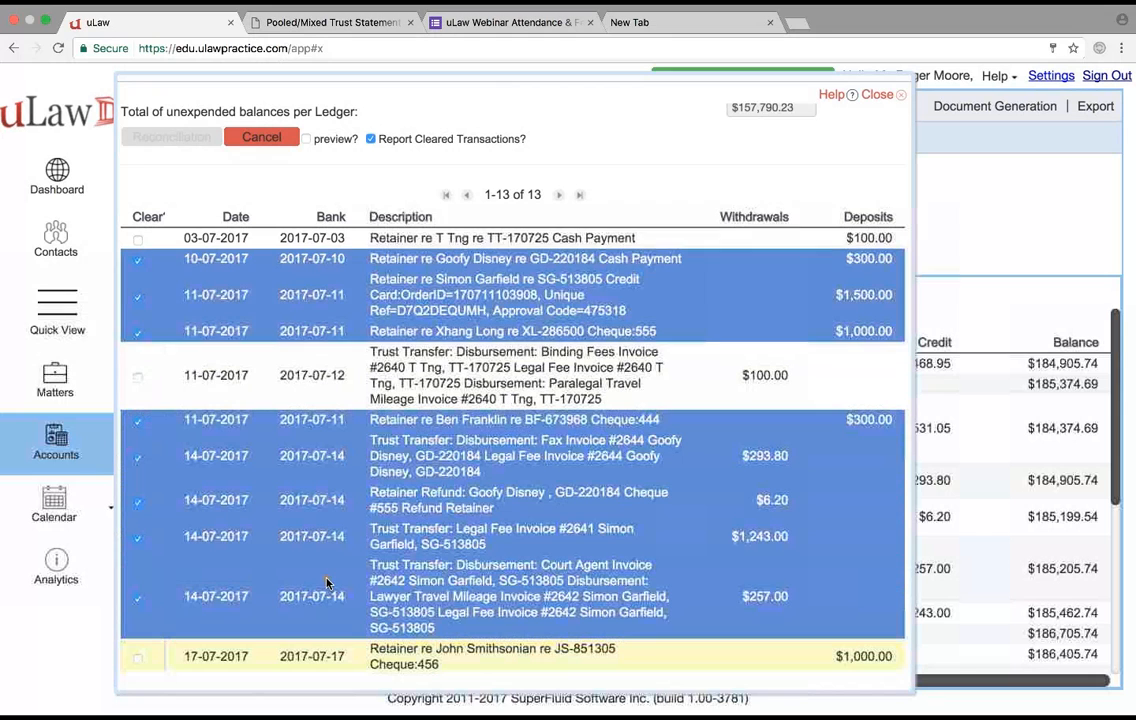
{"action": "scroll", "coordinate": [392, 556], "scroll_direction": "down", "scroll_amount": 3}
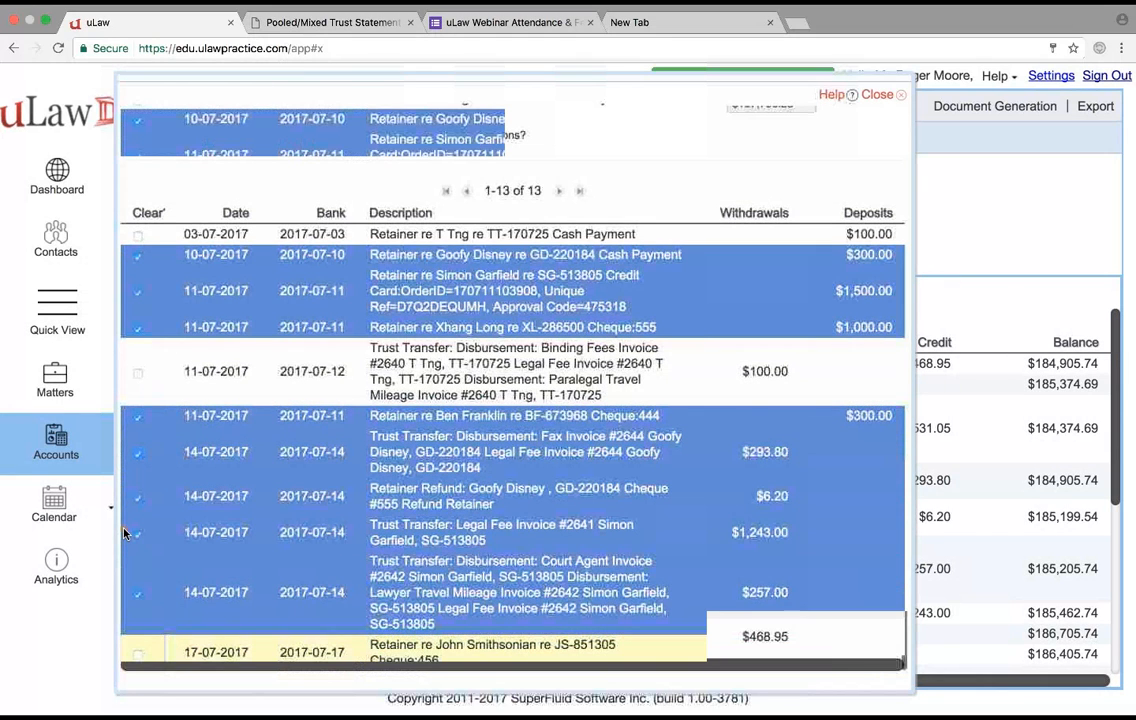
{"action": "left_click", "coordinate": [136, 523]}
{"action": "left_click", "coordinate": [139, 600]}
{"action": "left_click", "coordinate": [139, 638]}
- Check the July reconciliation's balances and generate the reconciliation statement with cleared transactions reported
{"action": "scroll", "coordinate": [364, 450], "scroll_direction": "up", "scroll_amount": 1}
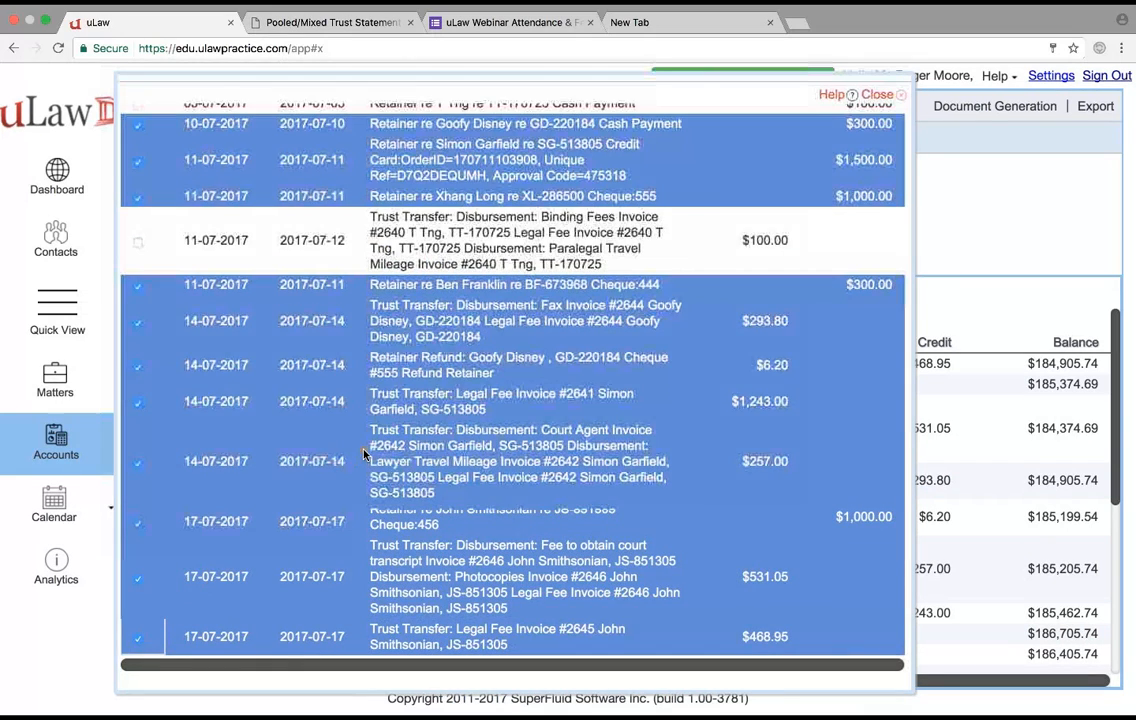
{"action": "scroll", "coordinate": [364, 453], "scroll_direction": "up", "scroll_amount": 5}
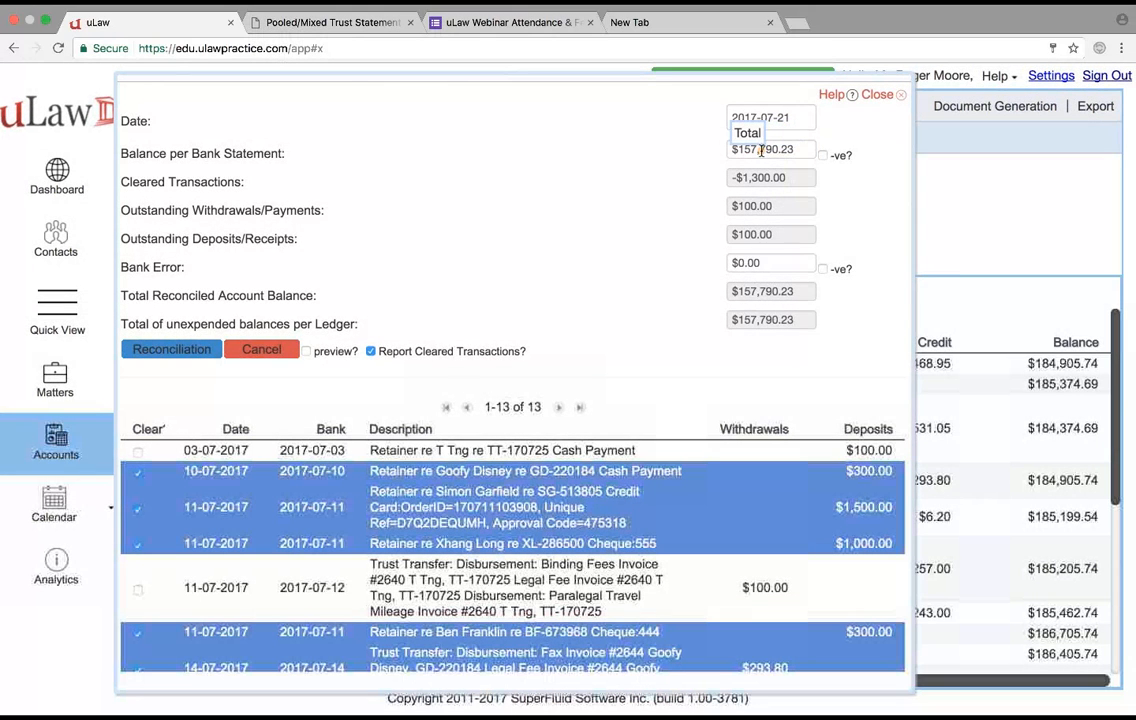
{"action": "left_click", "coordinate": [183, 350]}
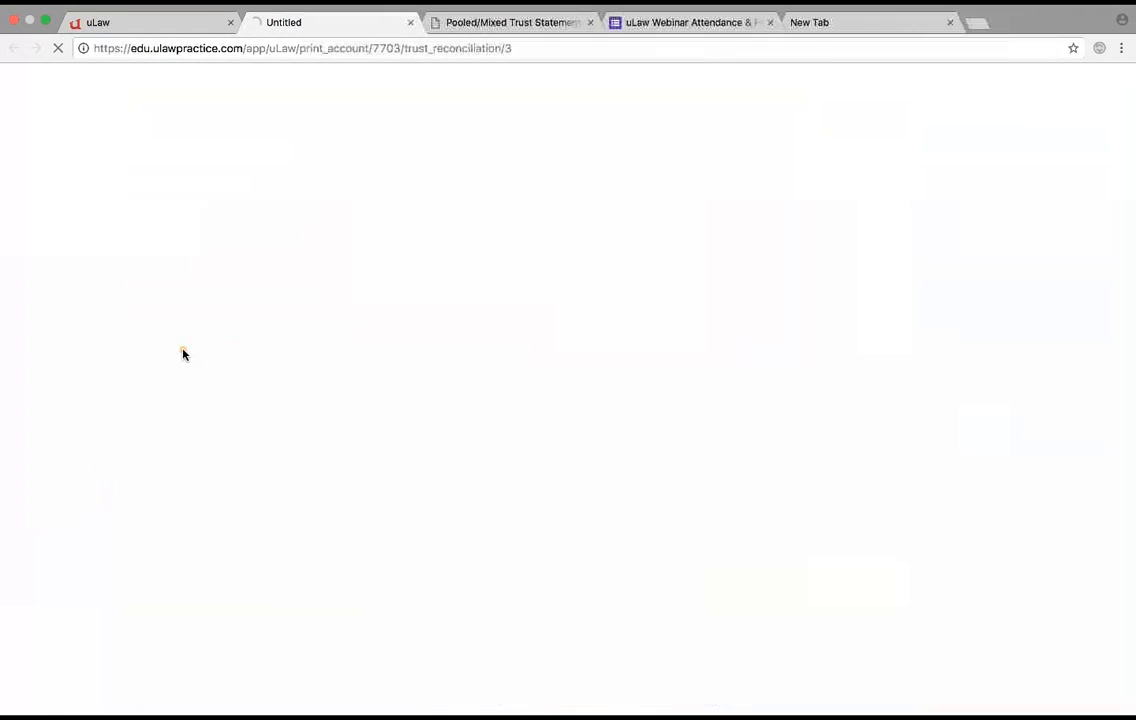
- Review the June reconciliation PDF again, from its bank statement balance through the clients trust listing to the trust comparison
{"action": "left_click", "coordinate": [515, 22]}
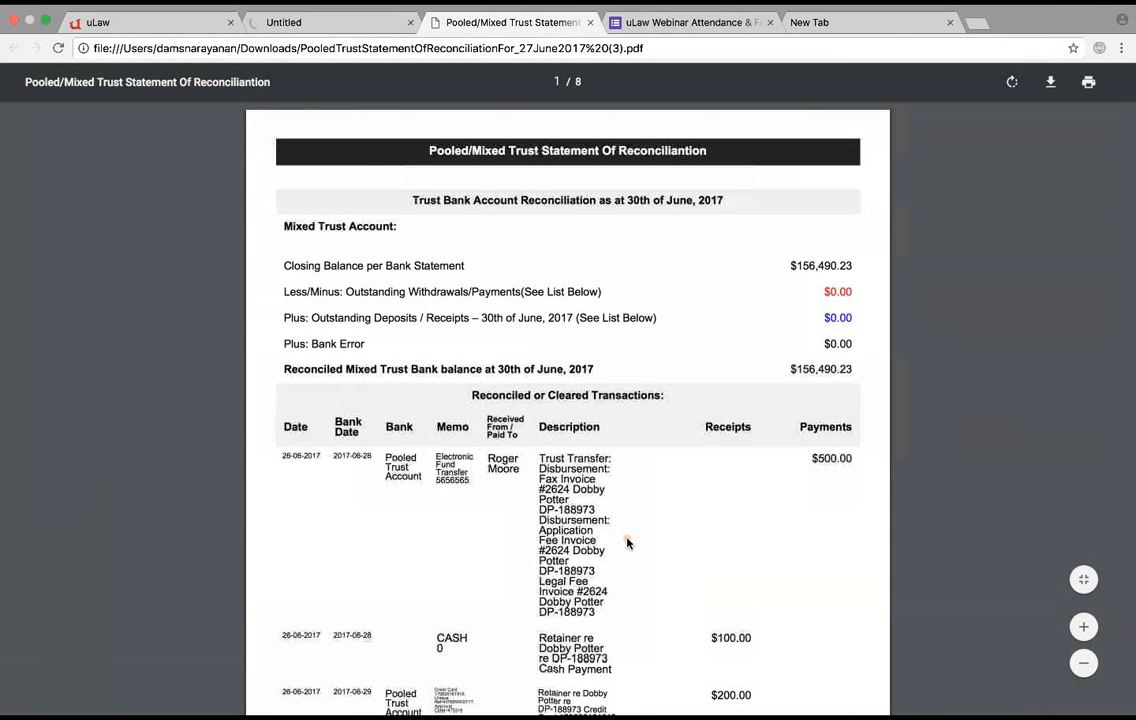
{"action": "scroll", "coordinate": [627, 540], "scroll_direction": "down", "scroll_amount": 10}
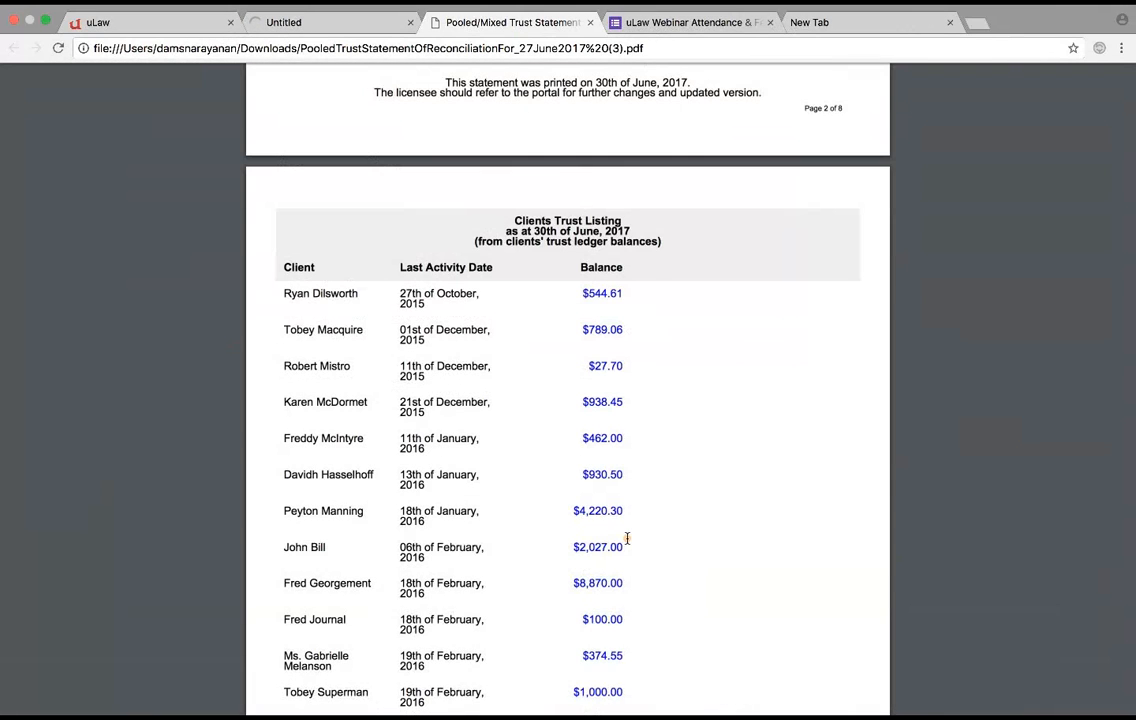
{"action": "scroll", "coordinate": [627, 540], "scroll_direction": "up", "scroll_amount": 10}
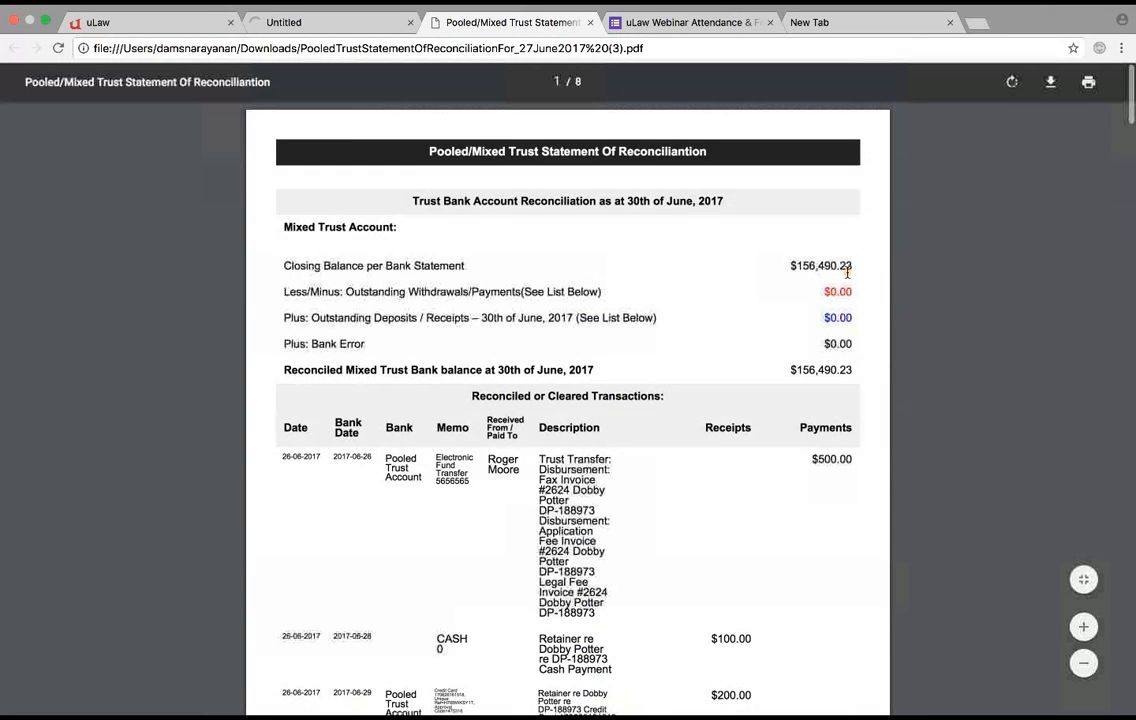
{"action": "scroll", "coordinate": [761, 385], "scroll_direction": "down", "scroll_amount": 10}
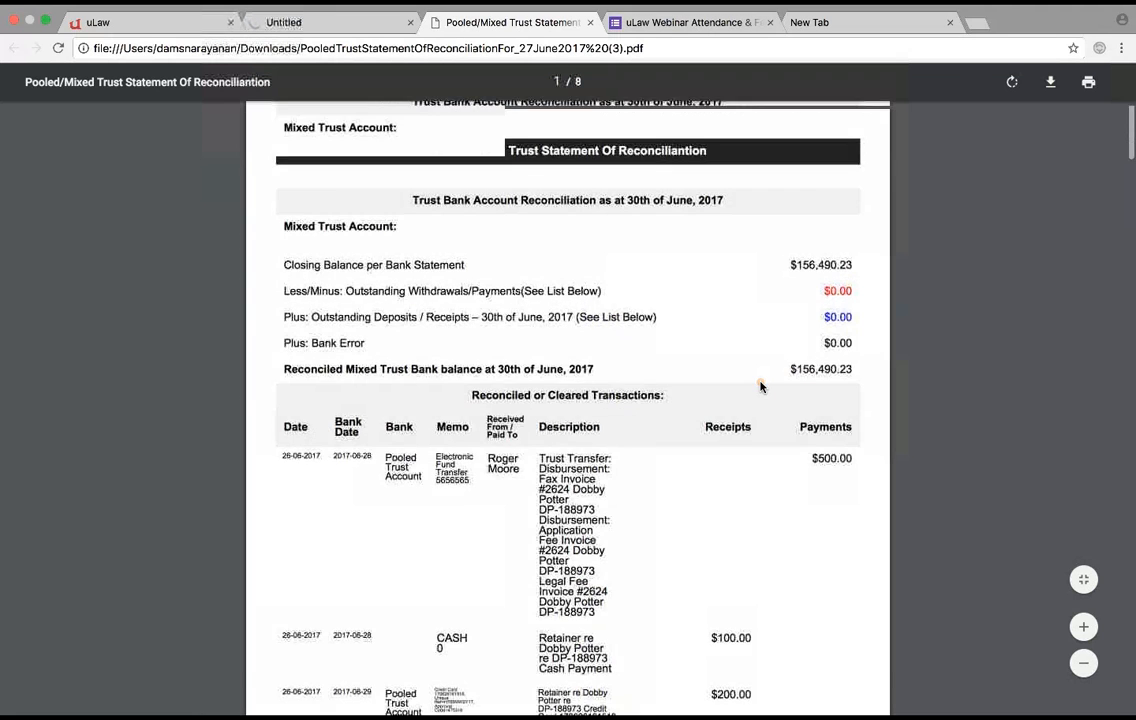
{"action": "scroll", "coordinate": [761, 385], "scroll_direction": "down", "scroll_amount": 10}
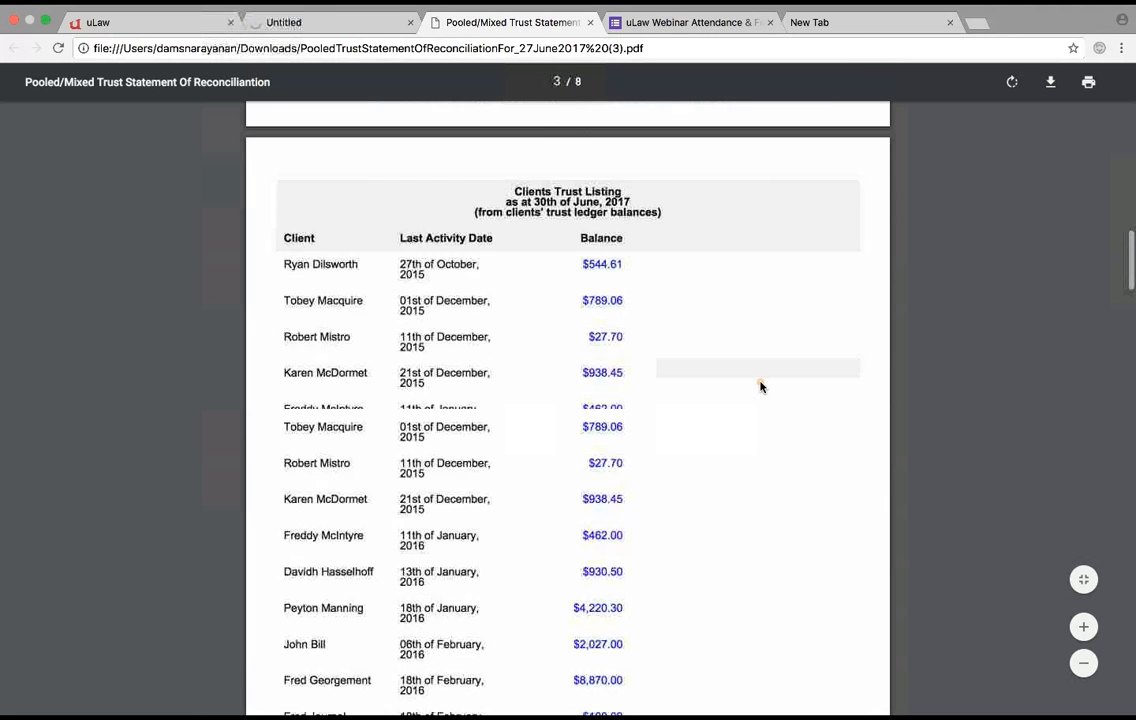
{"action": "scroll", "coordinate": [761, 386], "scroll_direction": "down", "scroll_amount": 2}
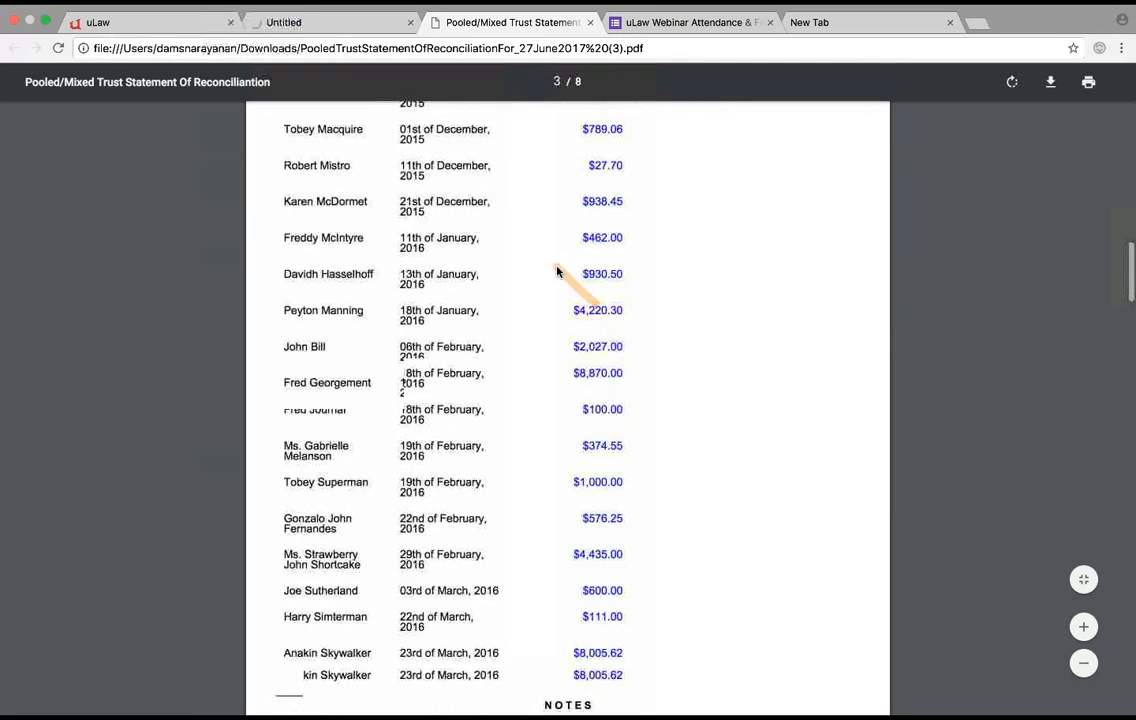
{"action": "scroll", "coordinate": [550, 258], "scroll_direction": "up", "scroll_amount": 3}
{"action": "scroll", "coordinate": [403, 260], "scroll_direction": "up", "scroll_amount": 1}
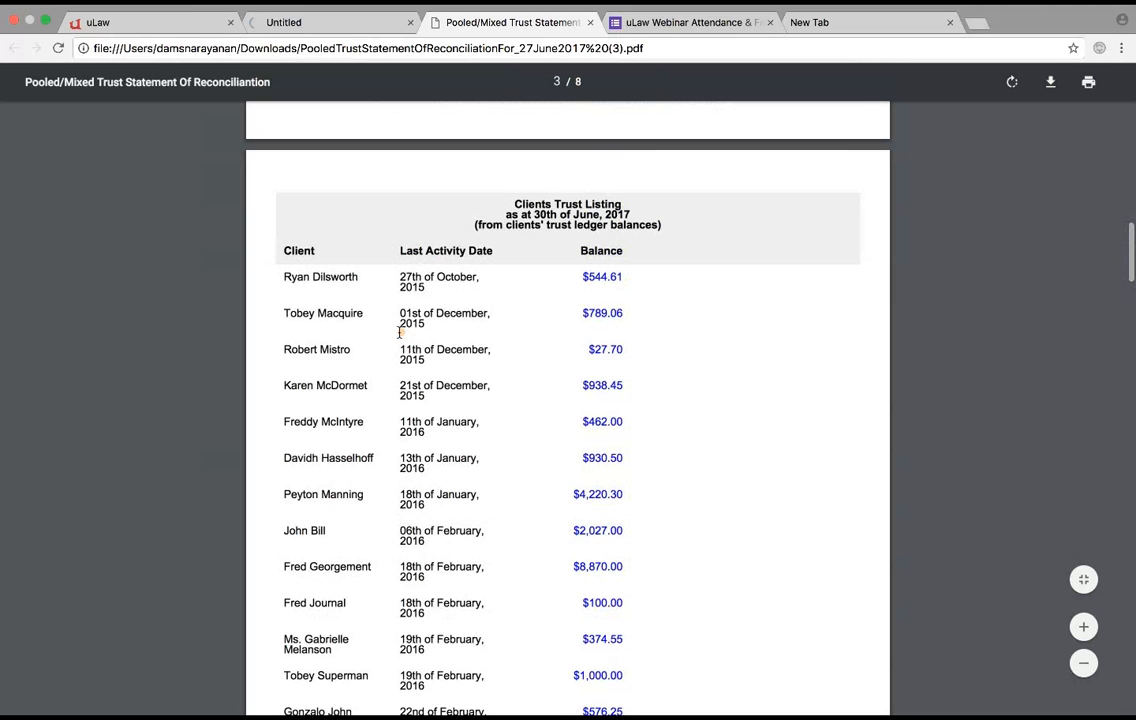
{"action": "scroll", "coordinate": [399, 332], "scroll_direction": "down", "scroll_amount": 15}
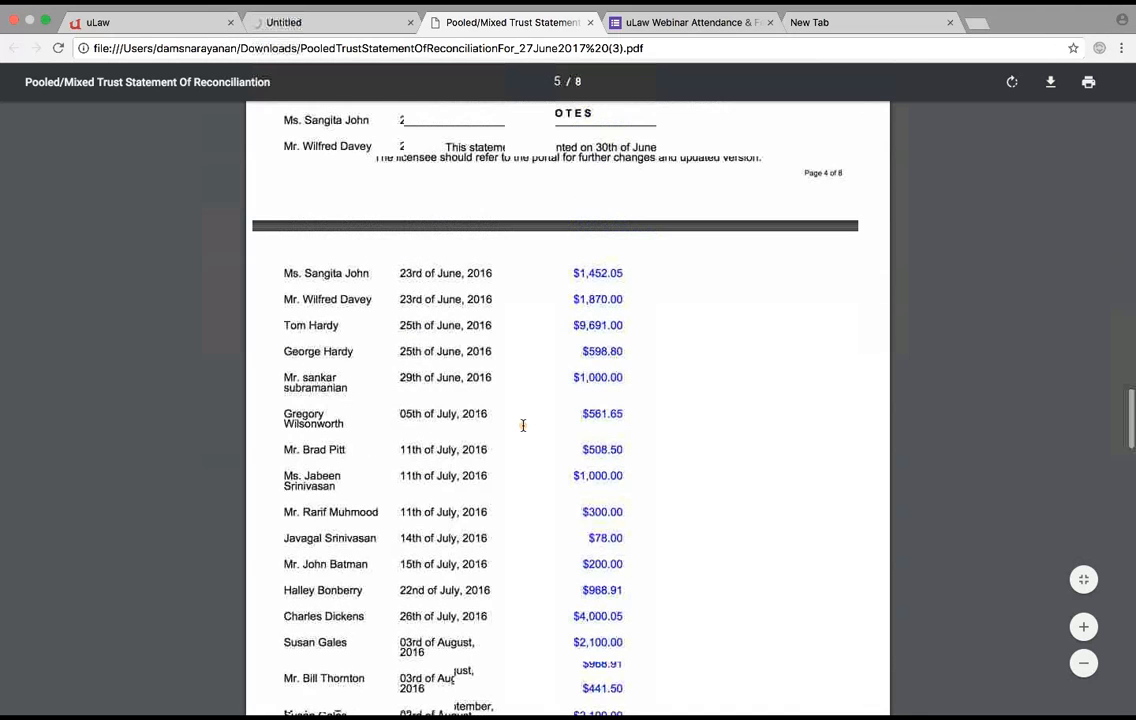
{"action": "scroll", "coordinate": [523, 426], "scroll_direction": "down", "scroll_amount": 20}
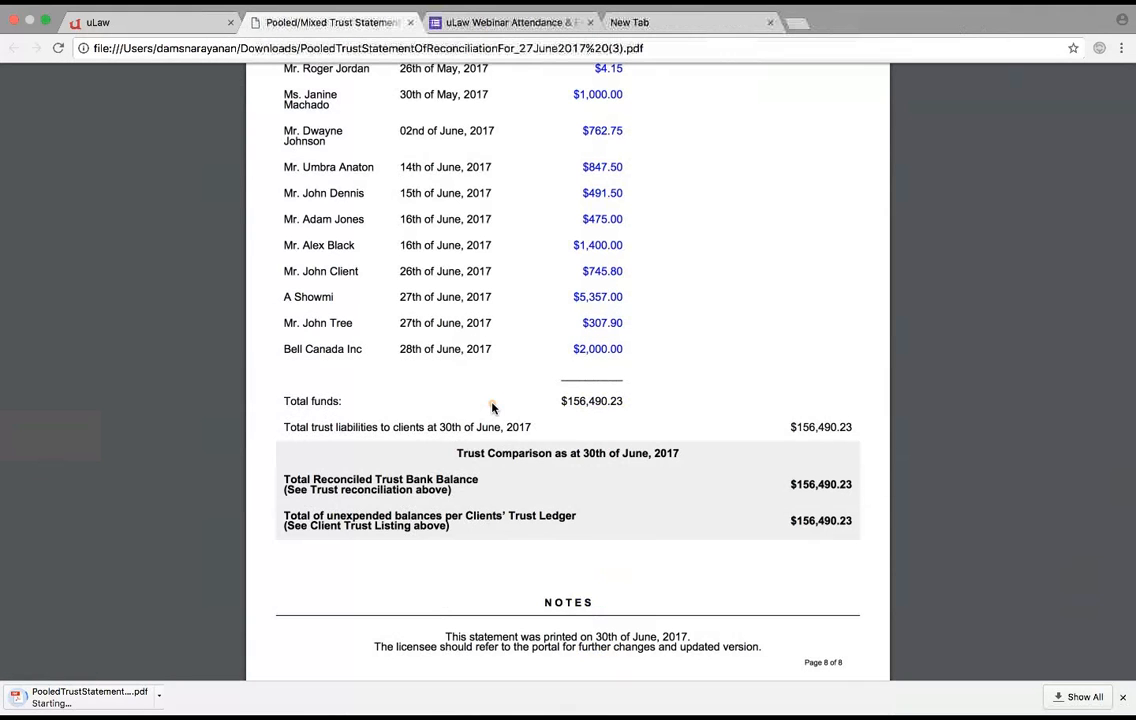
- Open the downloaded July reconciliation PDF and examine its balances, cleared transactions, and outstanding withdrawals and deposits
{"action": "left_click", "coordinate": [84, 697]}
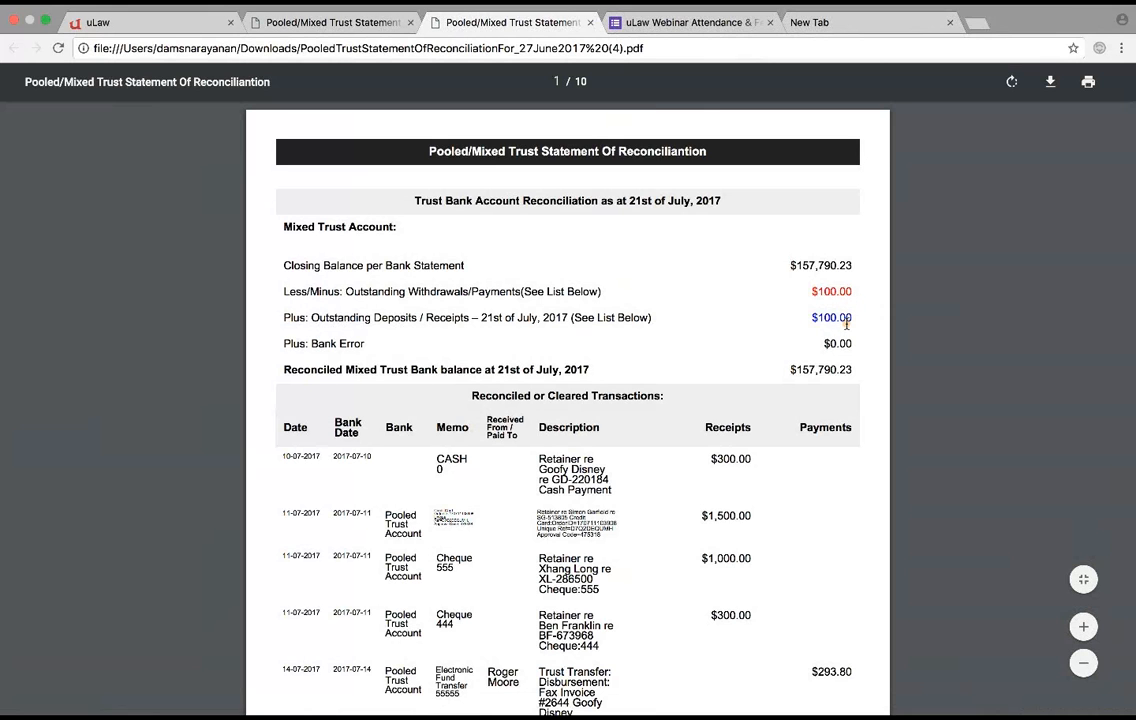
{"action": "scroll", "coordinate": [847, 370], "scroll_direction": "down", "scroll_amount": 1}
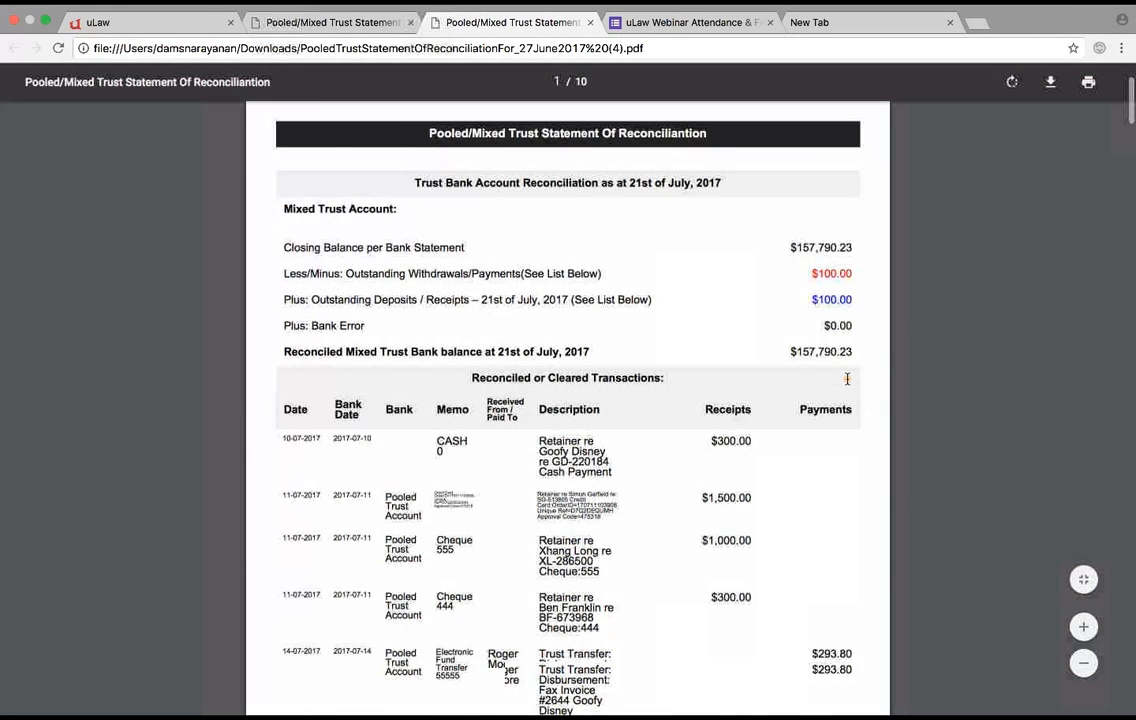
{"action": "scroll", "coordinate": [847, 378], "scroll_direction": "down", "scroll_amount": 15}
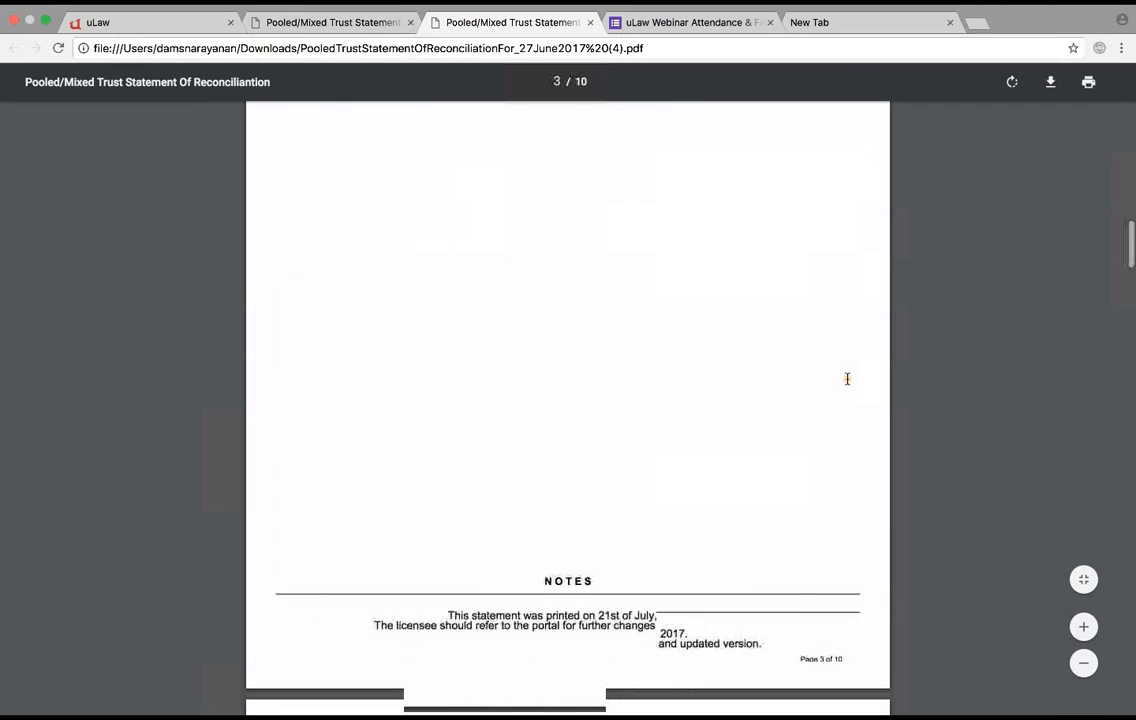
{"action": "scroll", "coordinate": [847, 378], "scroll_direction": "down", "scroll_amount": 8}
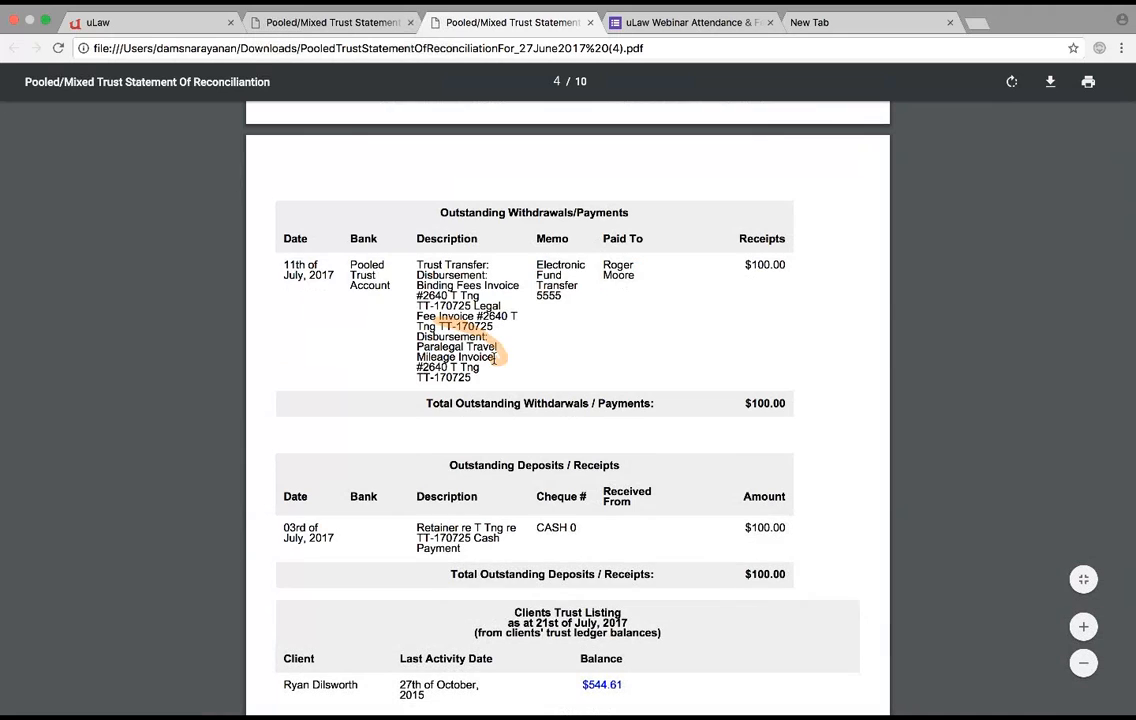
{"action": "scroll", "coordinate": [493, 358], "scroll_direction": "down", "scroll_amount": 3}
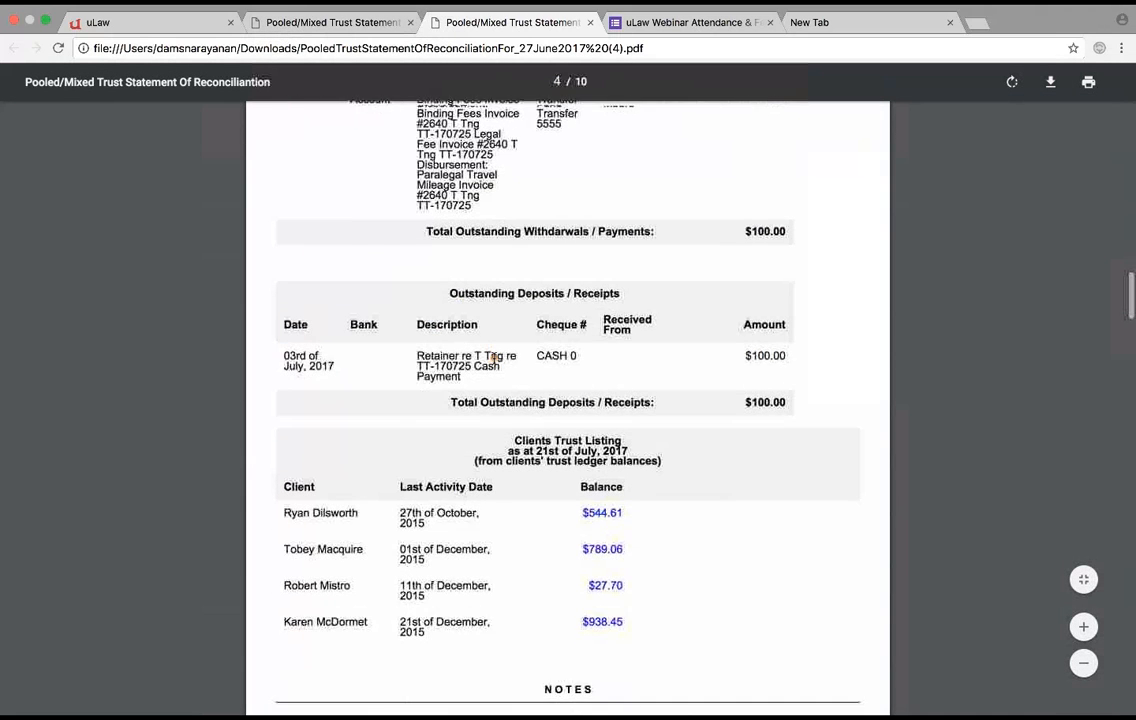
{"action": "scroll", "coordinate": [493, 358], "scroll_direction": "down", "scroll_amount": 1}
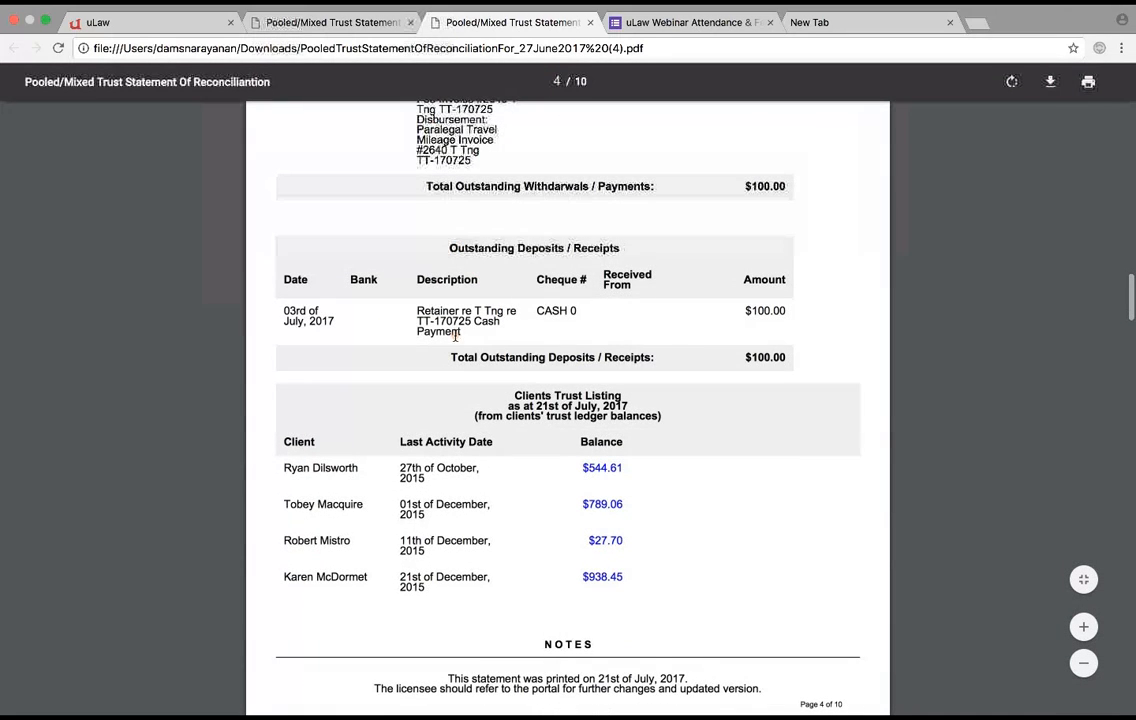
{"action": "scroll", "coordinate": [561, 324], "scroll_direction": "up", "scroll_amount": 1}
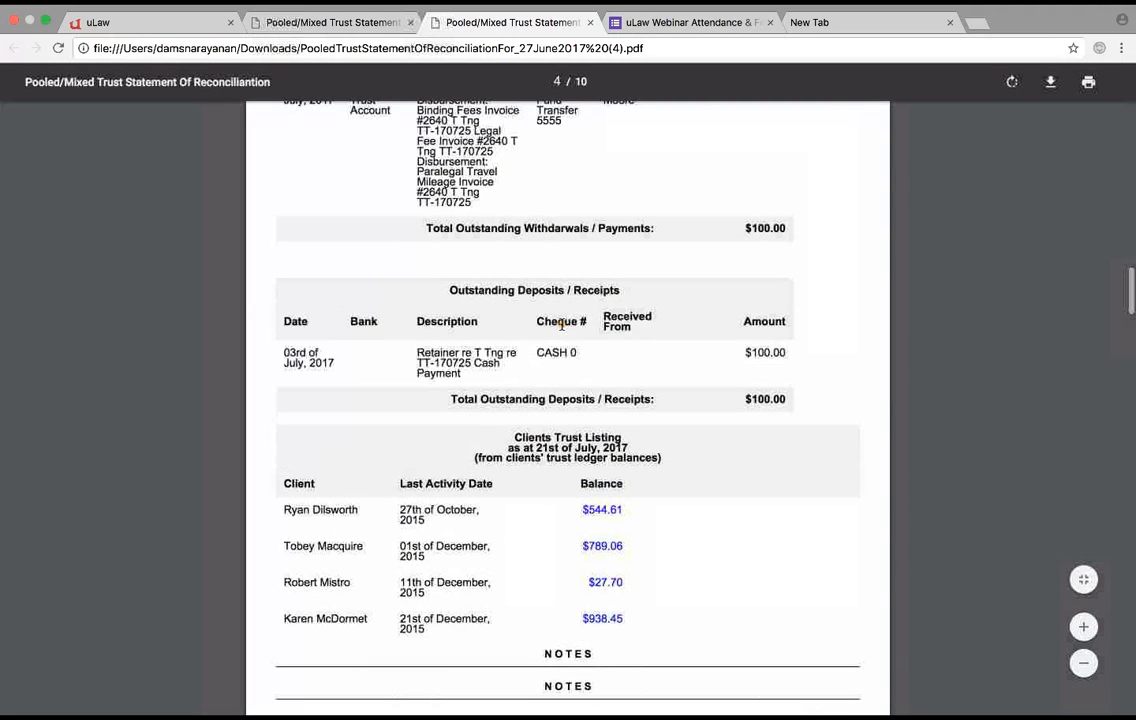
- Review the July statement's outstanding items, clients trust listing and trust comparison, and return to the trust reconciliation form in uLaw
{"action": "scroll", "coordinate": [561, 324], "scroll_direction": "up", "scroll_amount": 1}
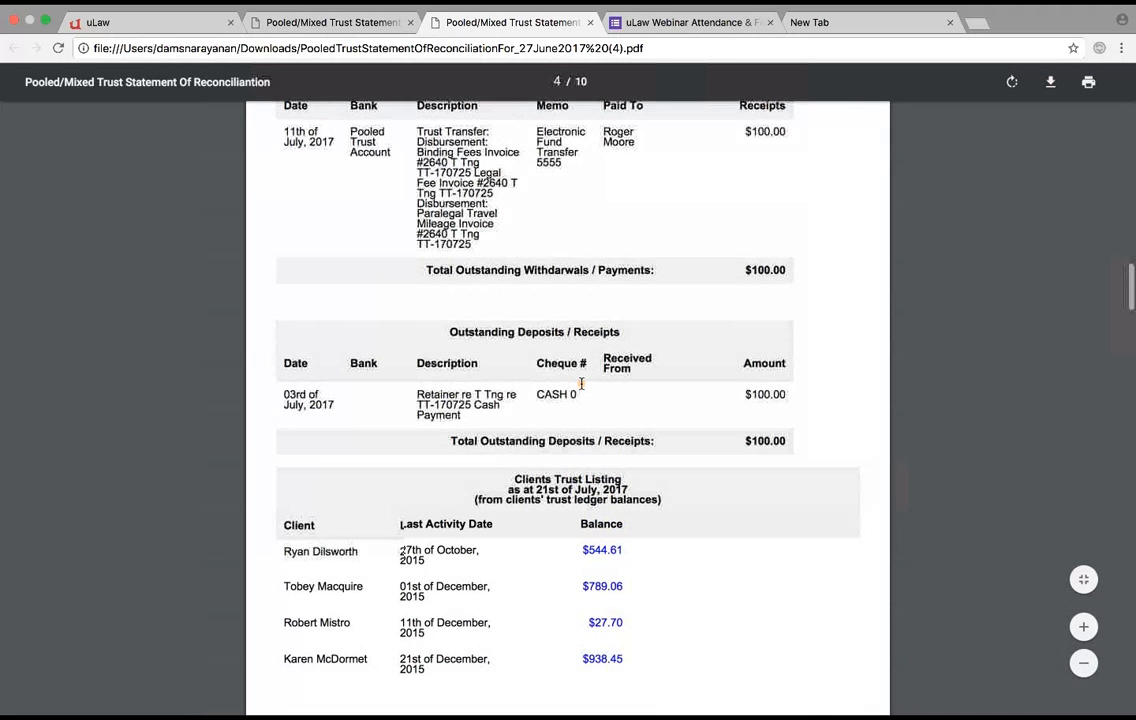
{"action": "scroll", "coordinate": [560, 460], "scroll_direction": "down", "scroll_amount": 20}
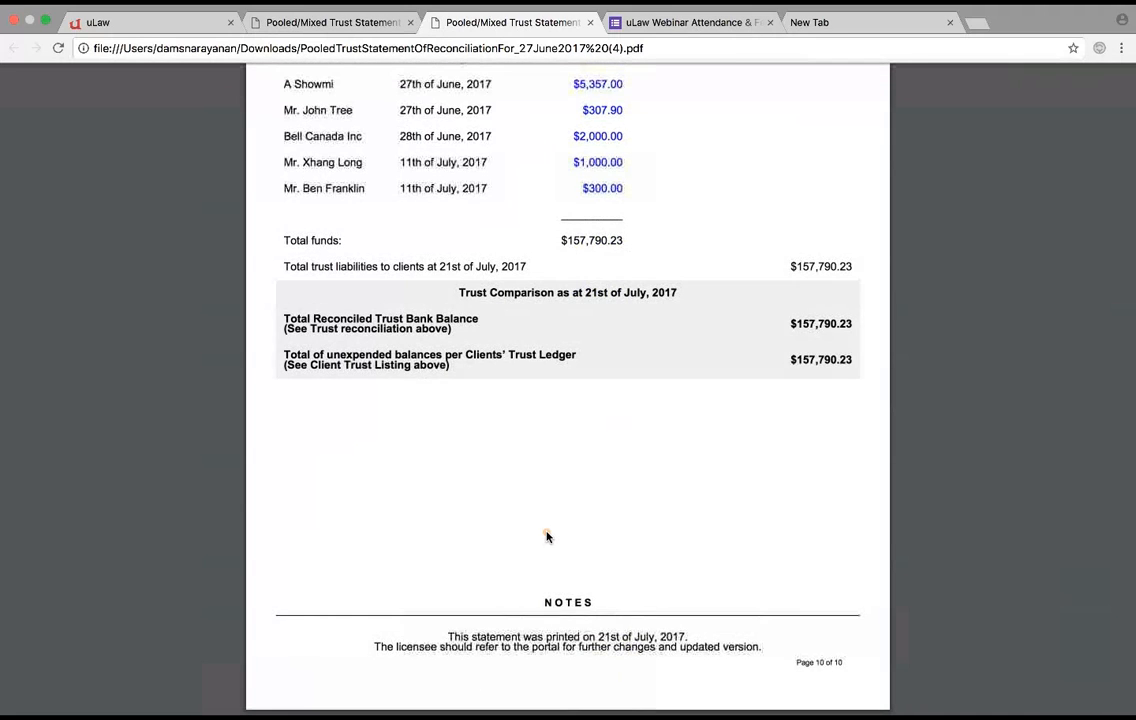
{"action": "left_click", "coordinate": [199, 30]}
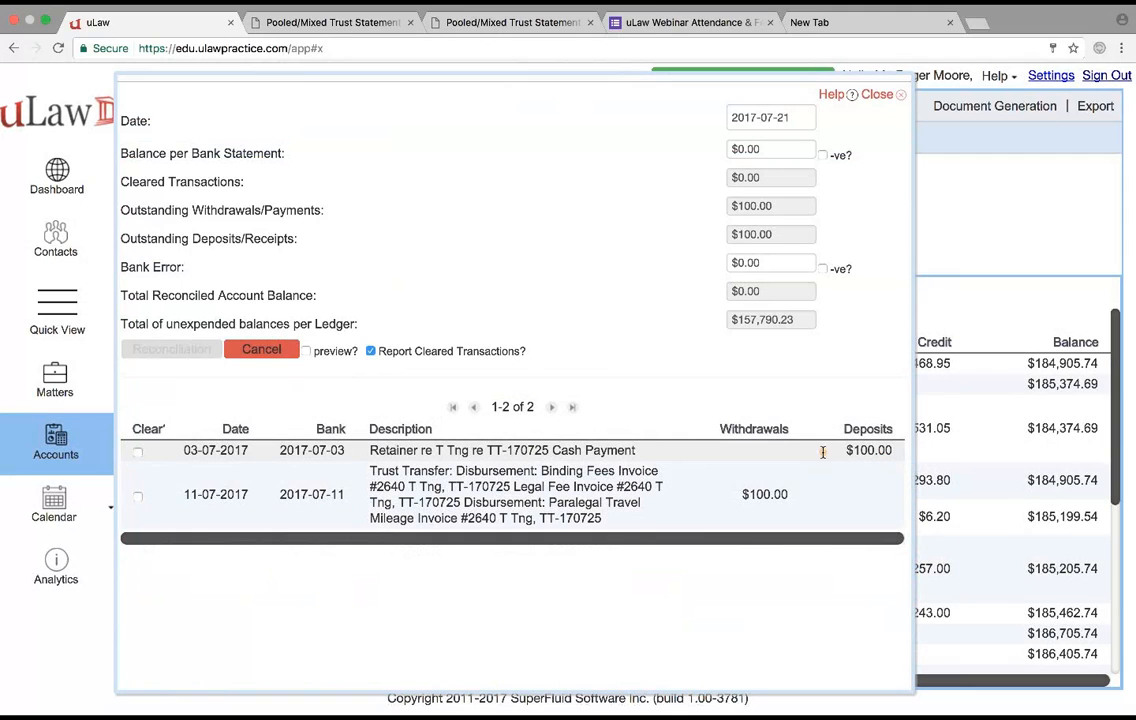
- Clear the outstanding $100.00 deposit and $100.00 withdrawal, and set the trust account's bank statement balance to $157,790.23
{"action": "left_click", "coordinate": [138, 453]}
{"action": "left_click", "coordinate": [138, 455]}
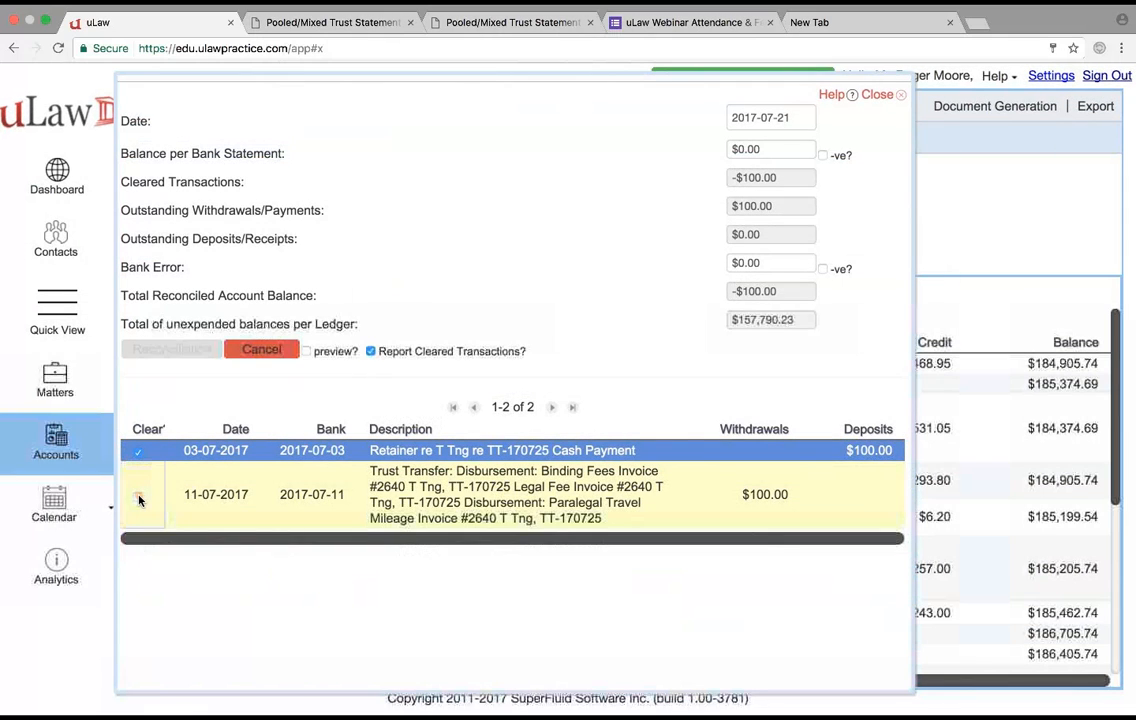
{"action": "left_click", "coordinate": [139, 497]}
{"action": "left_click", "coordinate": [748, 150]}
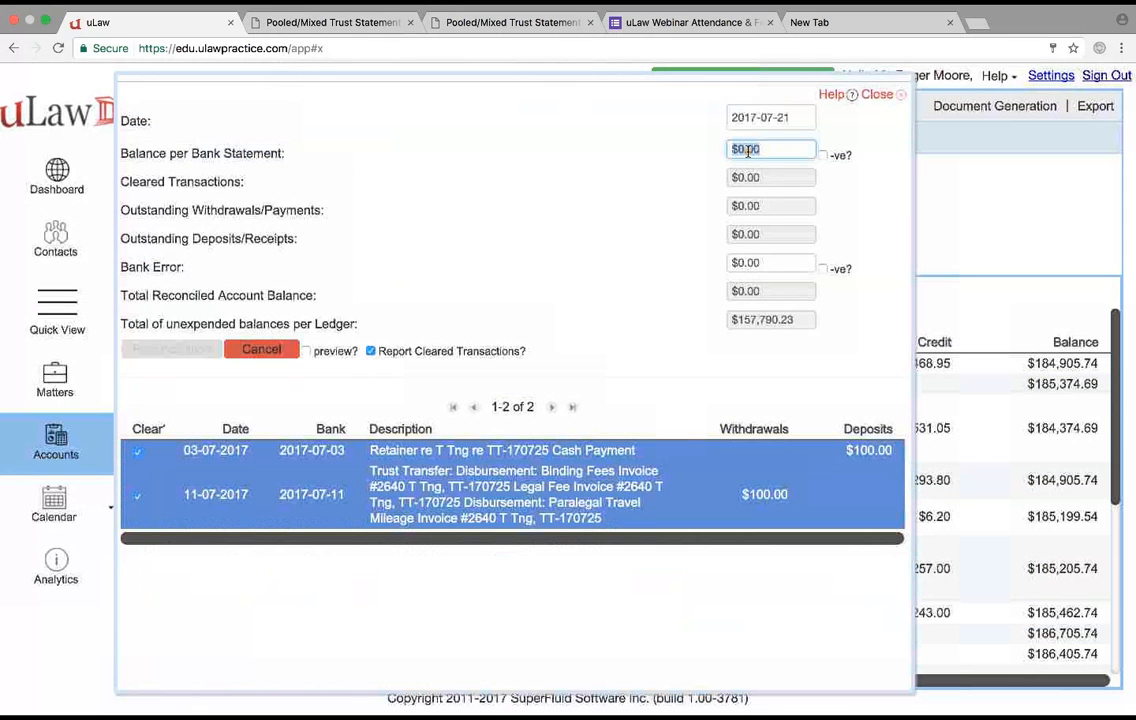
{"action": "type", "text": "157"}
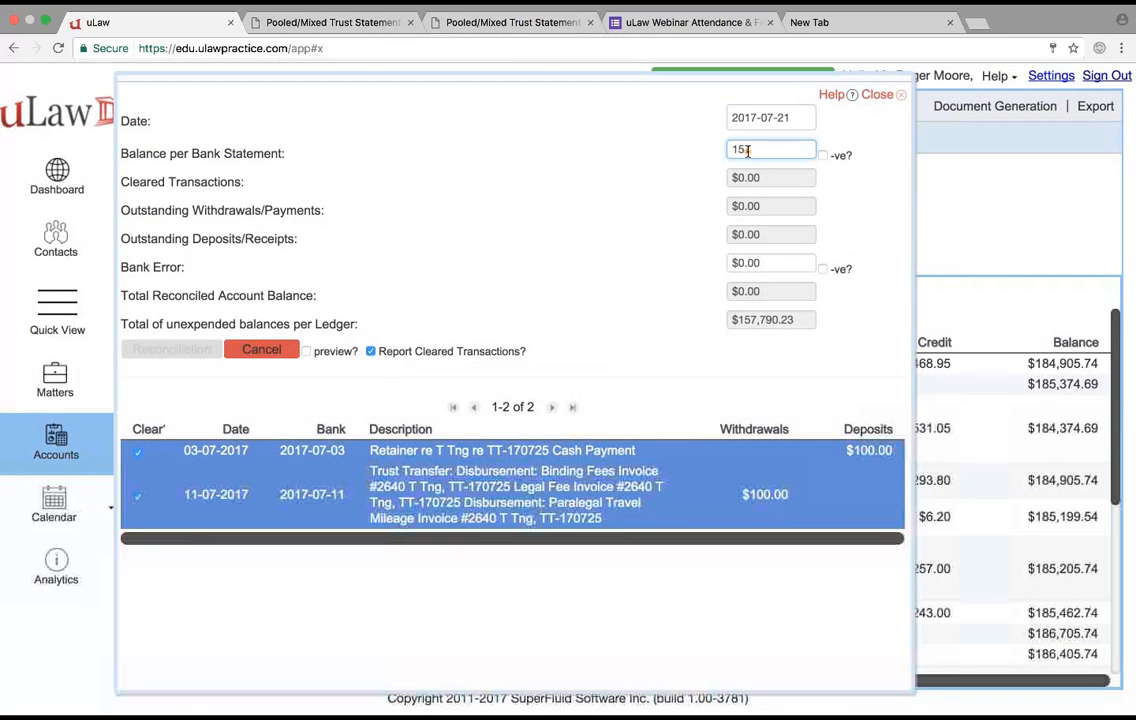
{"action": "type", "text": ",790.23"}
{"action": "key", "text": "Tab"}
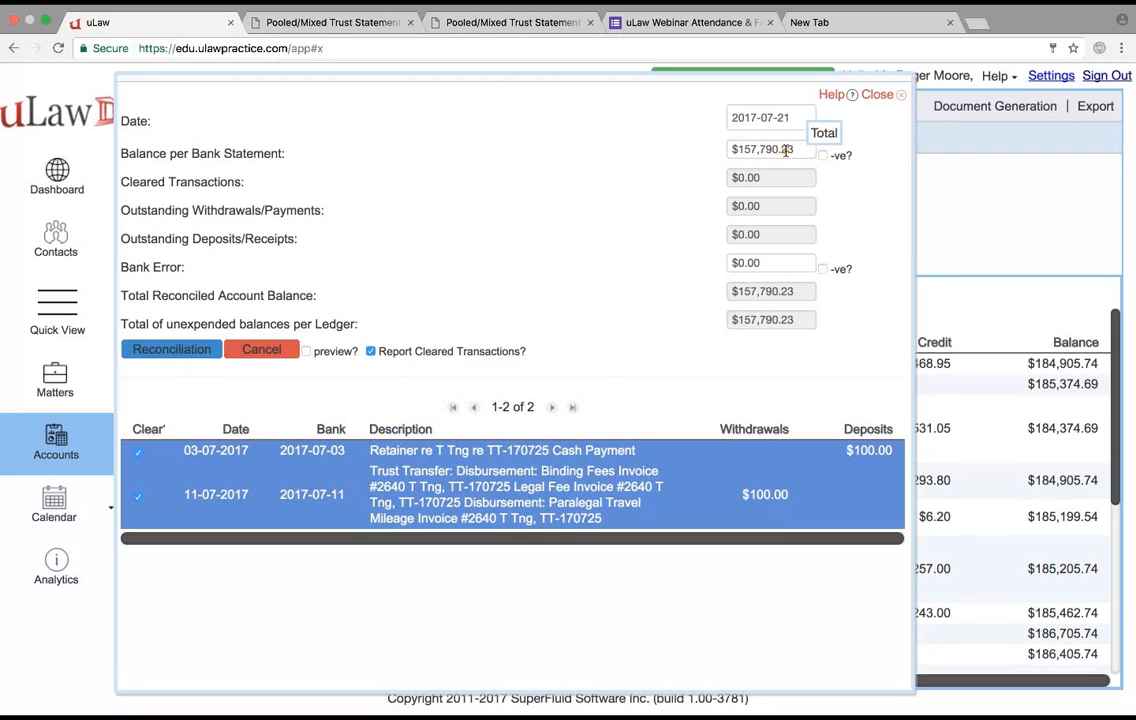
- Set the bank statement balance to $157,790.00 and enter a bank error of $0.23
{"action": "left_click_drag", "start_coordinate": [783, 149], "coordinate": [818, 149]}
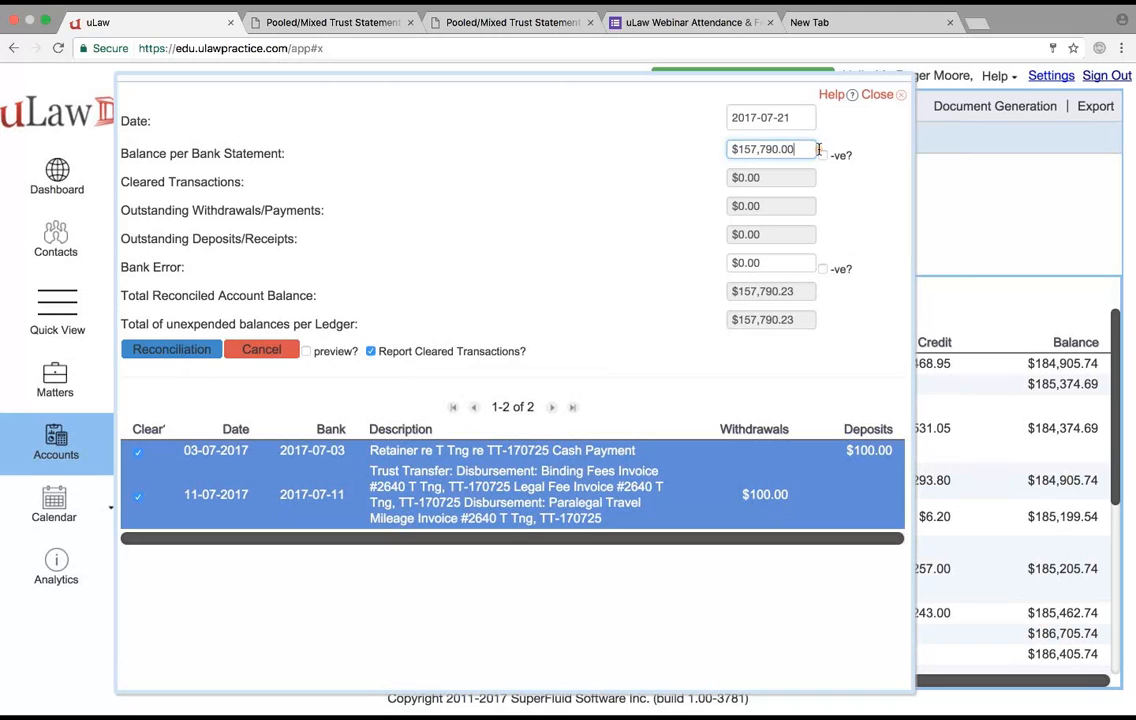
{"action": "type", "text": "00"}
{"action": "key", "text": "Tab"}
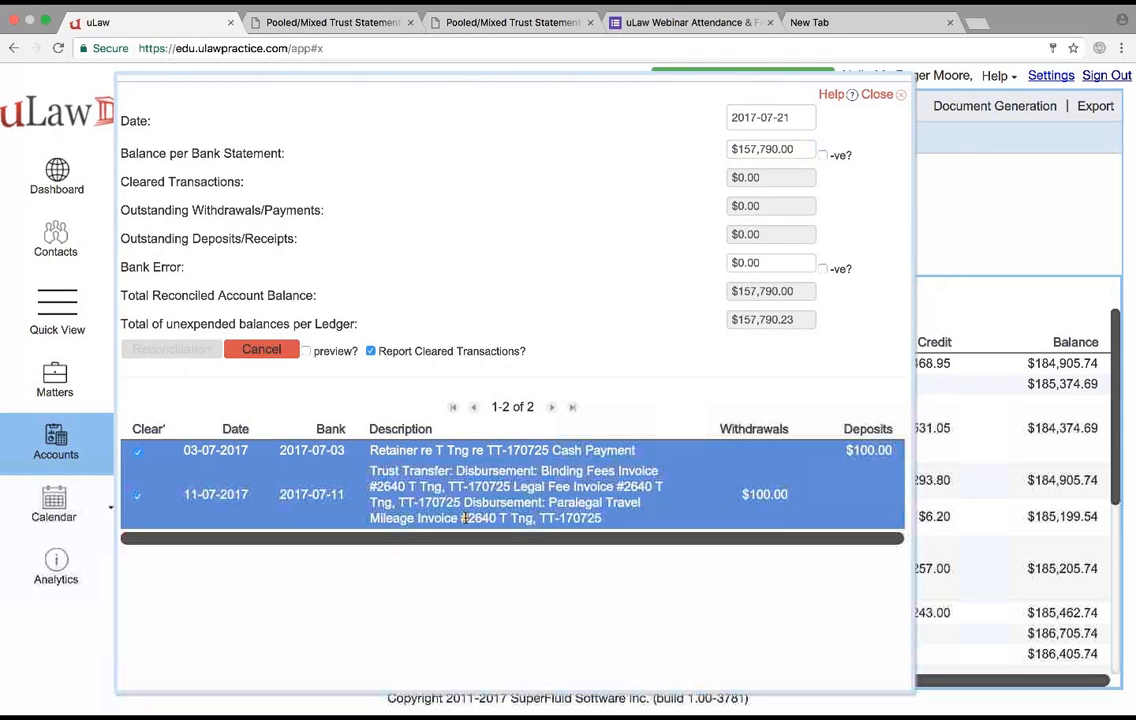
{"action": "left_click", "coordinate": [708, 262]}
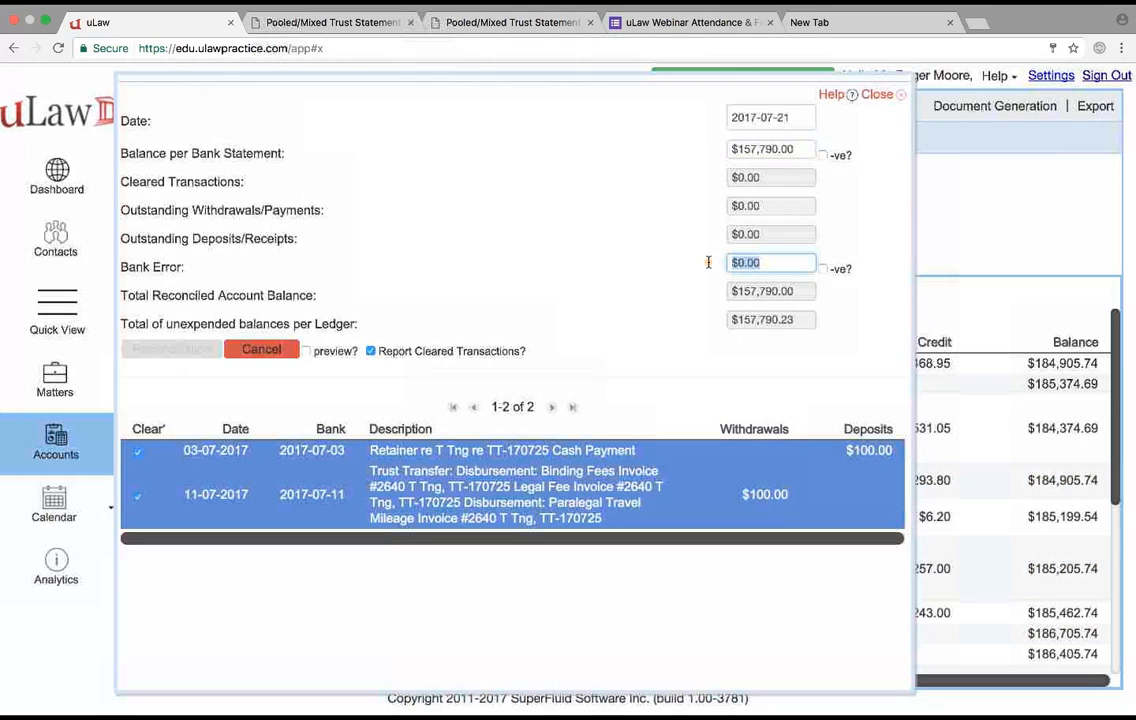
{"action": "key", "text": "BackSpace"}
{"action": "type", "text": ".23"}
{"action": "left_click", "coordinate": [525, 313]}
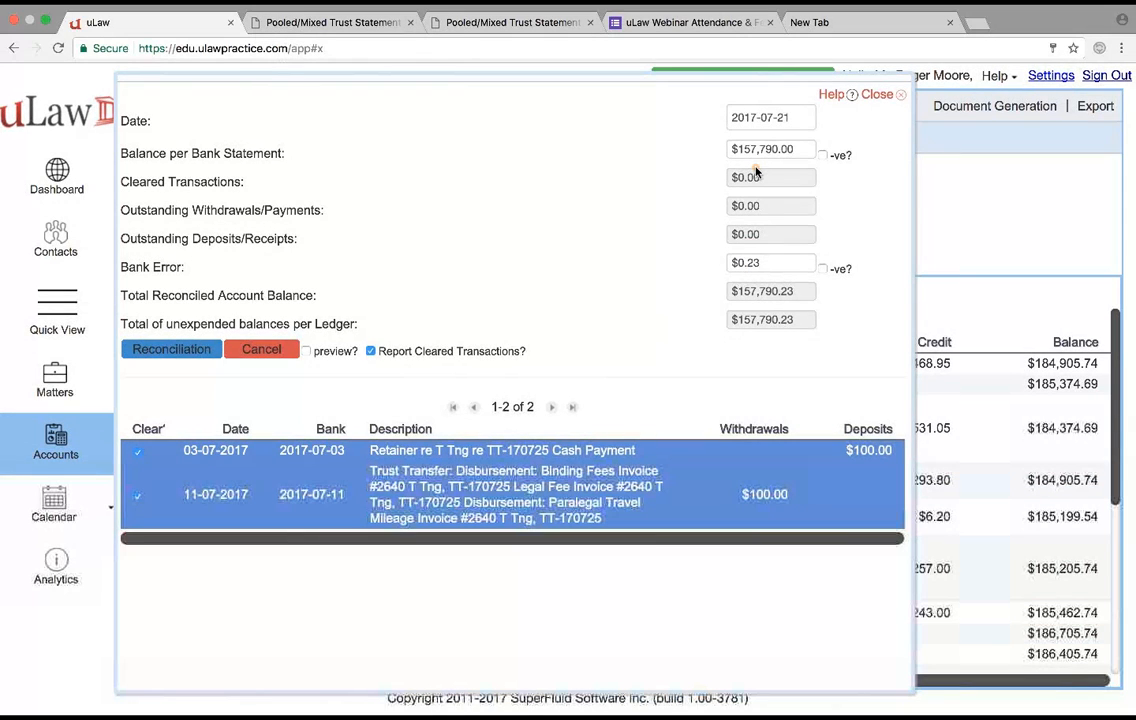
- Set the bank error back to $0.00 and the bank statement balance to $157,790.23, and cancel the trust reconciliation
{"action": "left_click", "coordinate": [735, 262]}
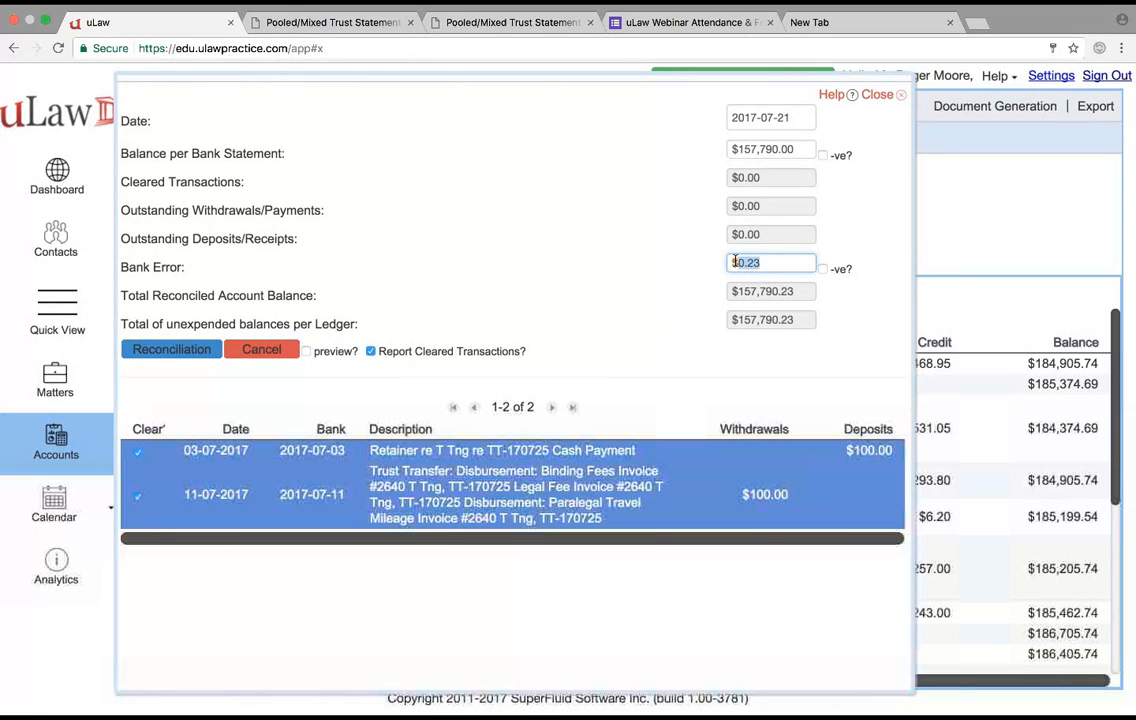
{"action": "type", "text": "0"}
{"action": "left_click", "coordinate": [770, 149]}
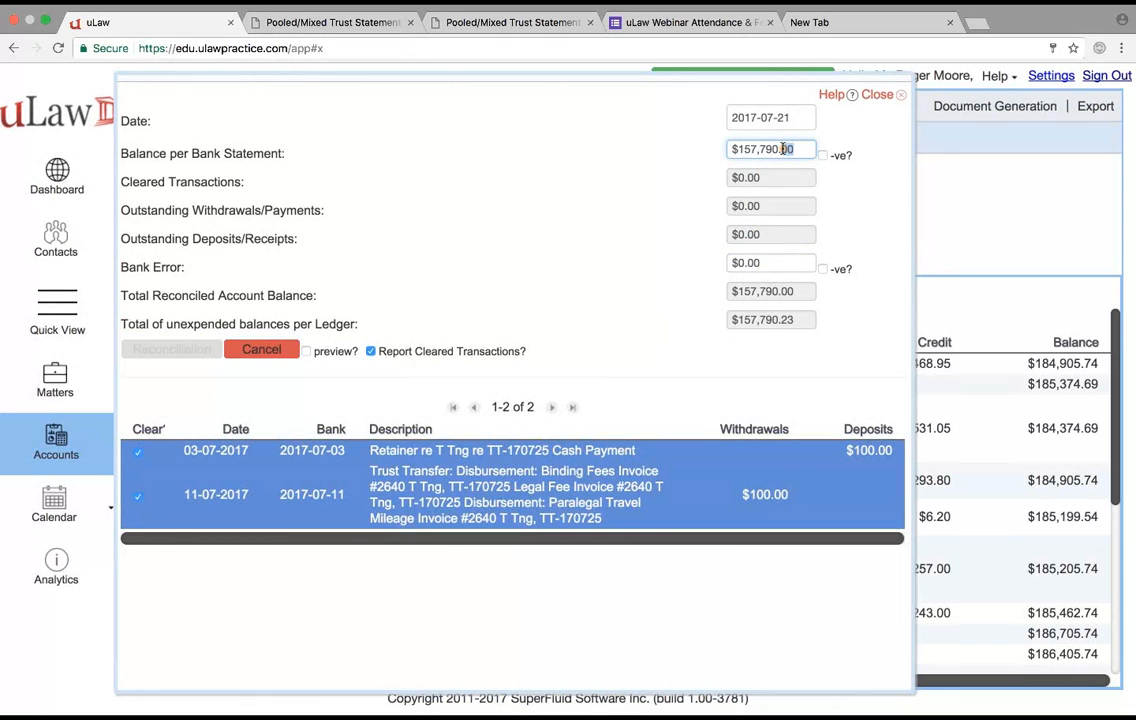
{"action": "type", "text": "23"}
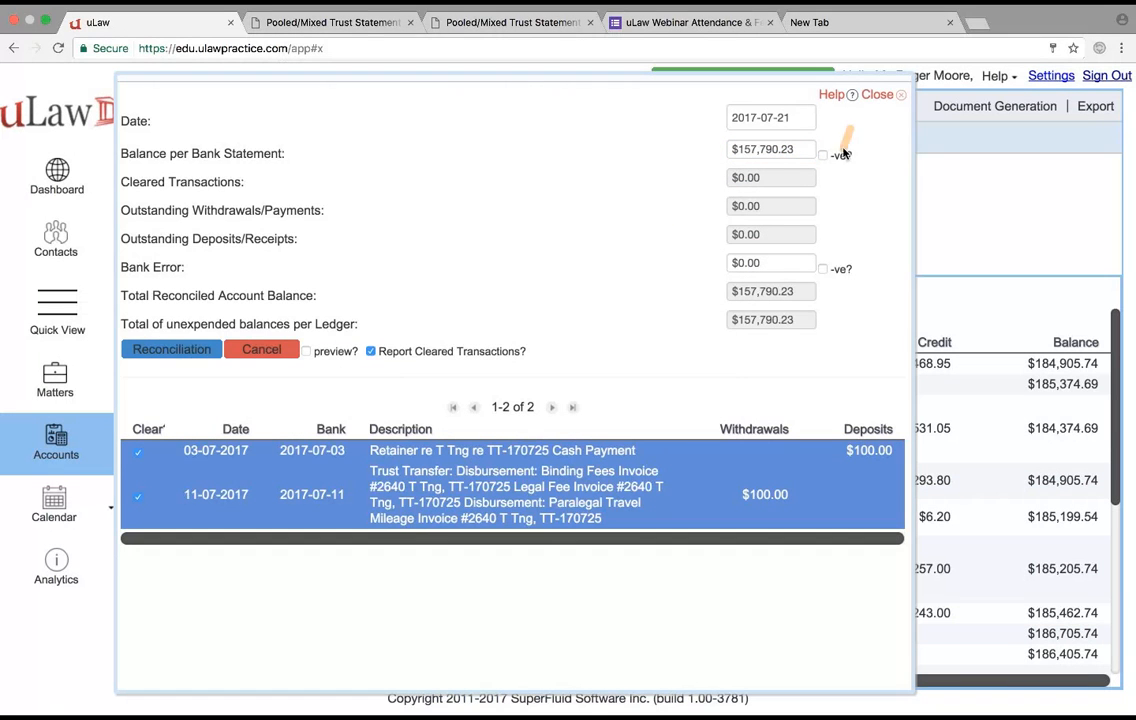
{"action": "left_click", "coordinate": [261, 349]}
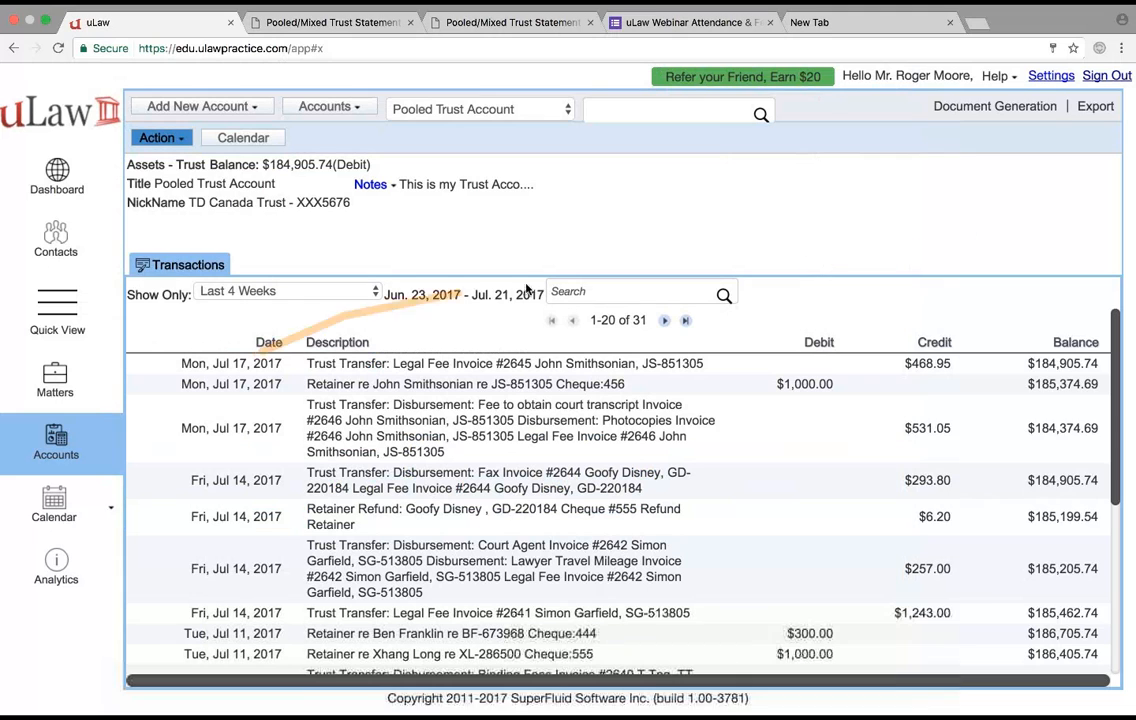
- Open the Law Society compliance documents list and look over its ledger, journal and other downloads
{"action": "left_click", "coordinate": [1012, 107]}
{"action": "mouse_move", "coordinate": [980, 346]}
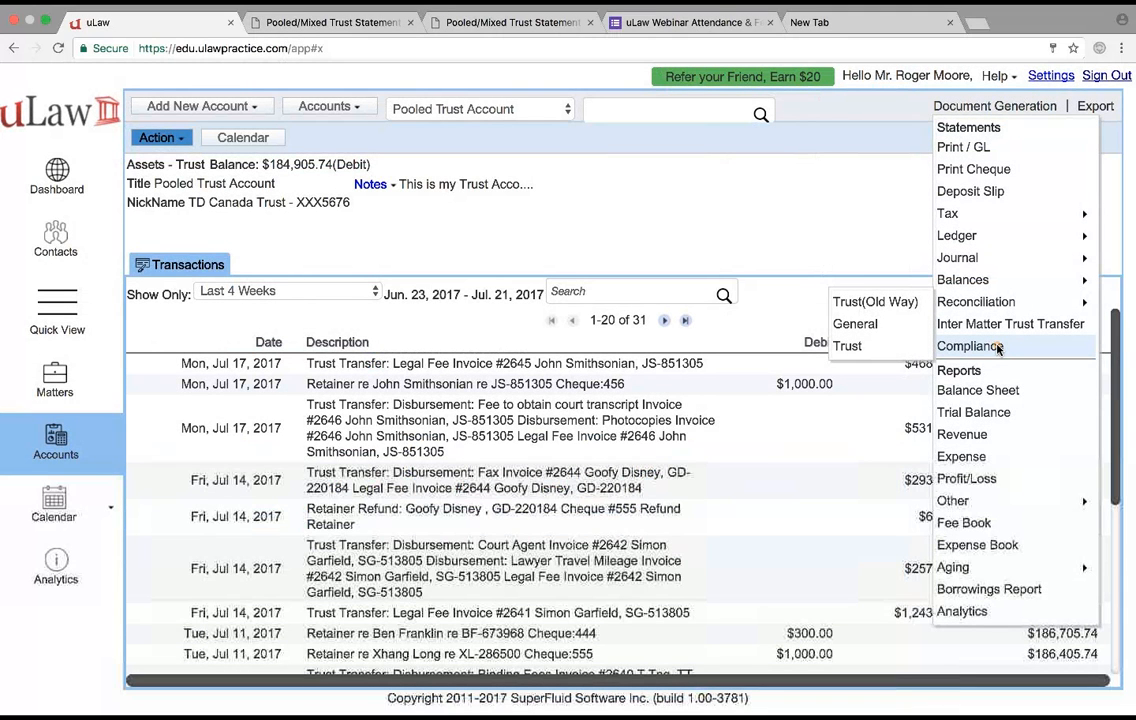
{"action": "left_click", "coordinate": [997, 346]}
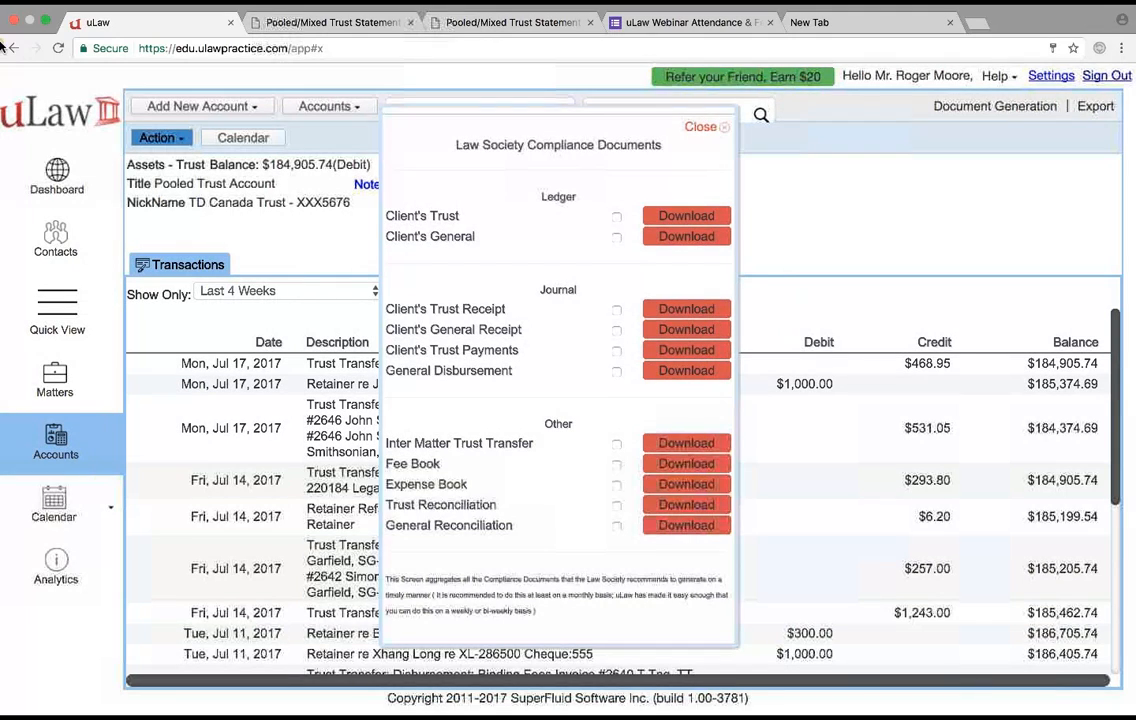
- Switch to the webinar PDF in Preview and view its trust and general reconciliation slides in full screen
{"action": "left_click", "coordinate": [45, 22]}
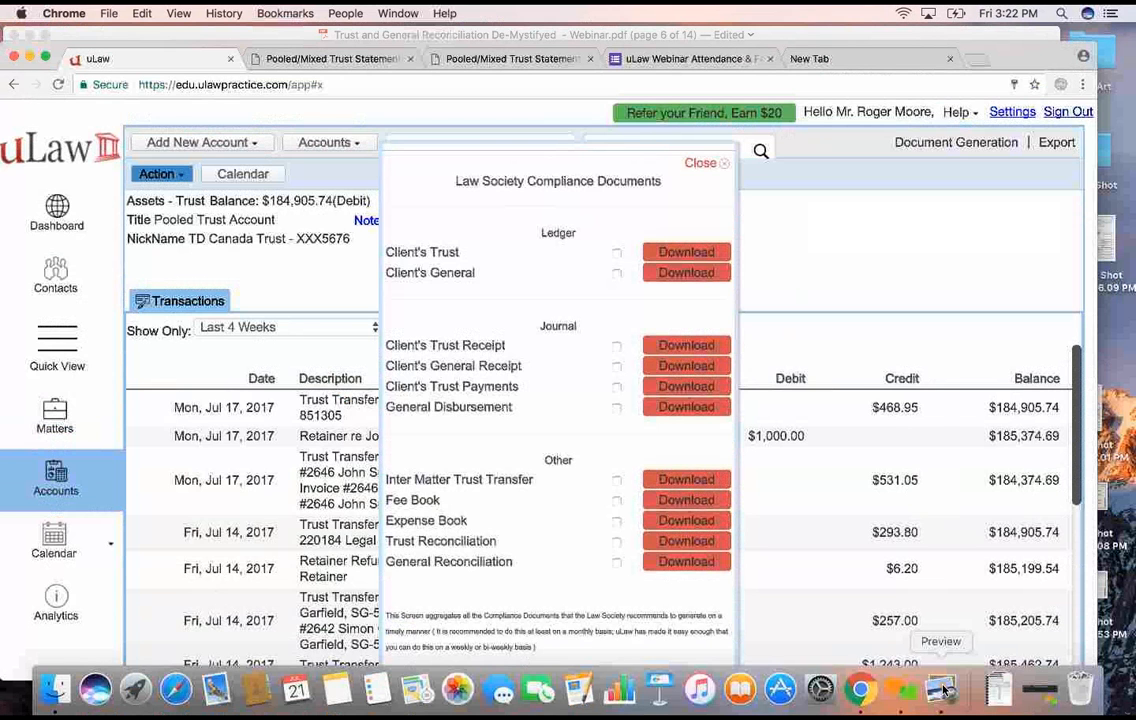
{"action": "left_click", "coordinate": [943, 690]}
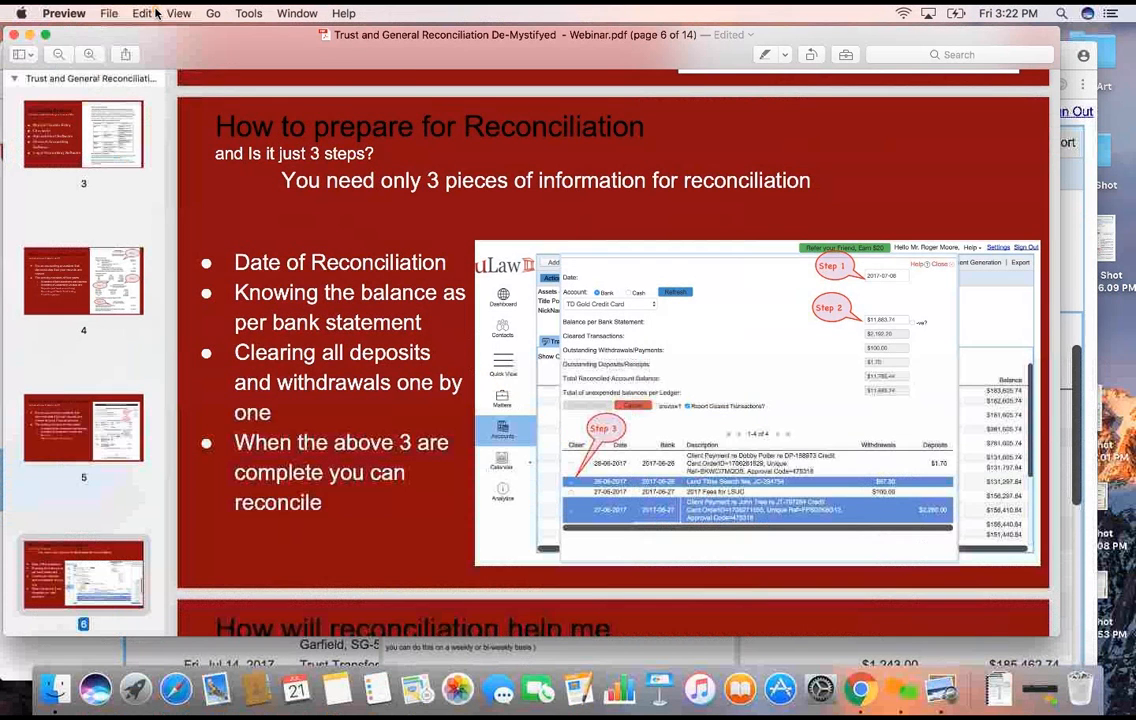
{"action": "left_click", "coordinate": [178, 13]}
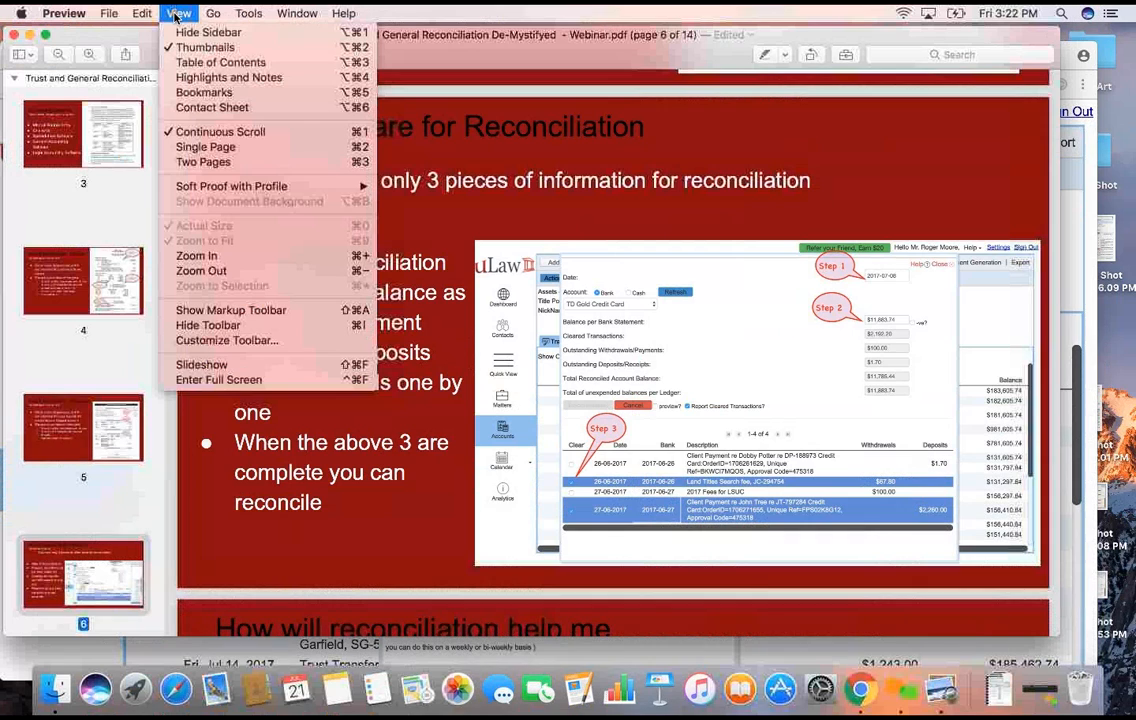
{"action": "left_click", "coordinate": [215, 380]}
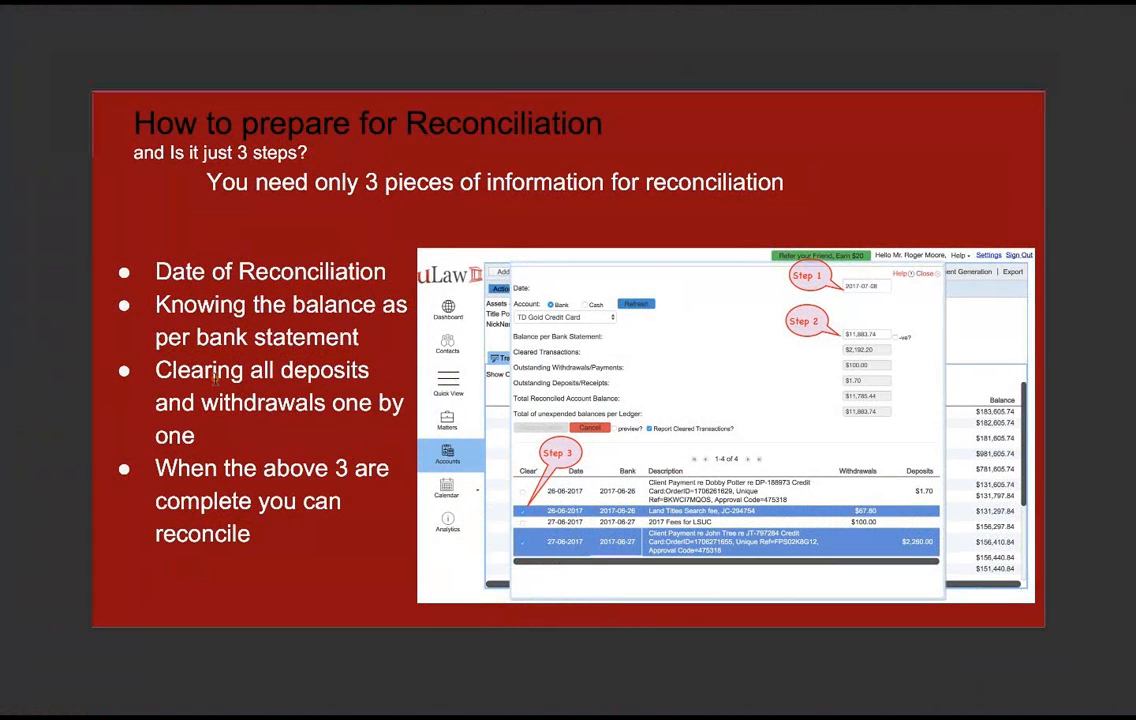
{"action": "key", "text": "Up"}
{"action": "key", "text": "Up"}
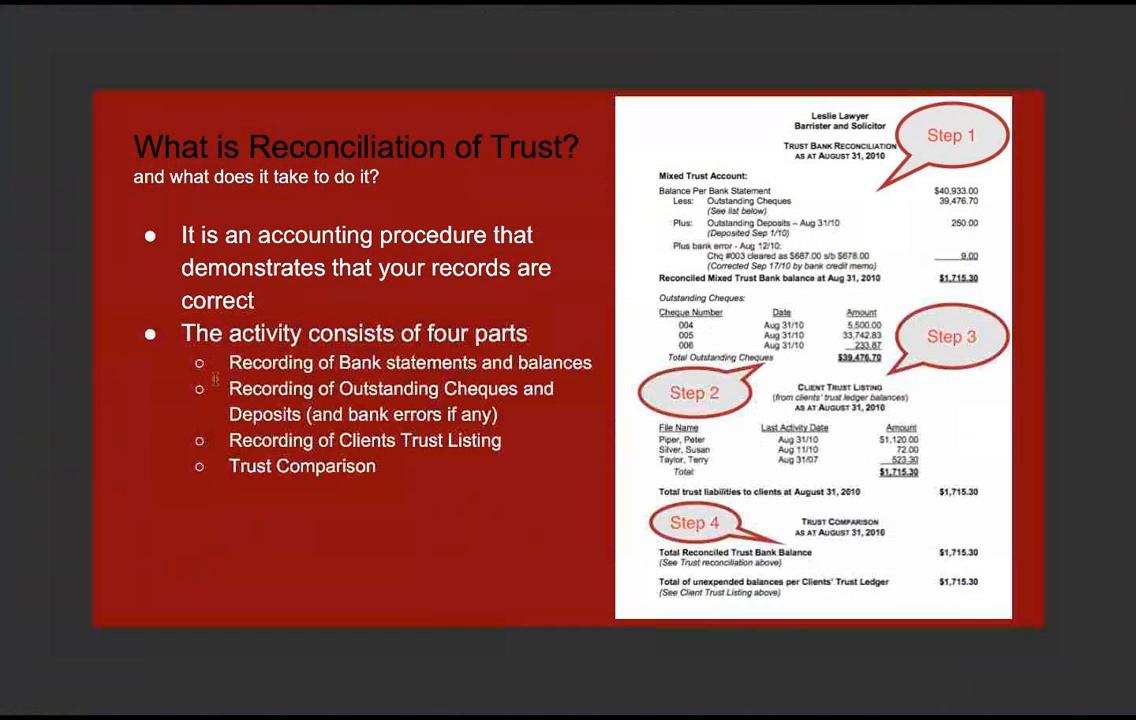
{"action": "key", "text": "Down"}
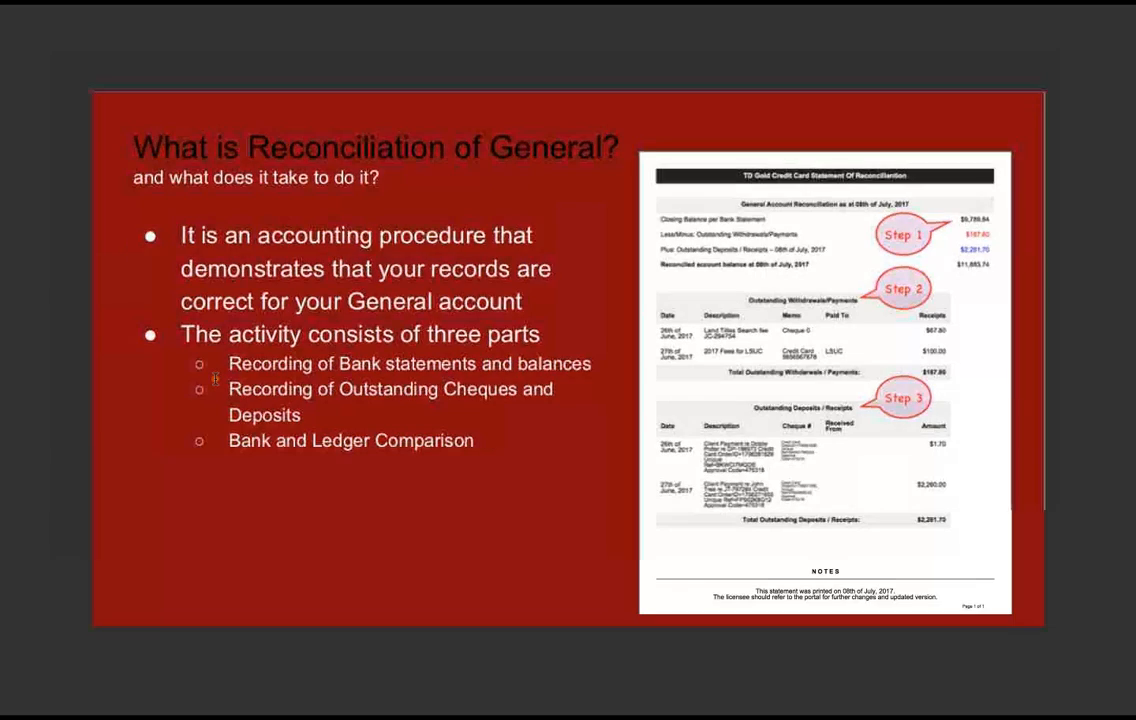
{"action": "key", "text": "Escape"}
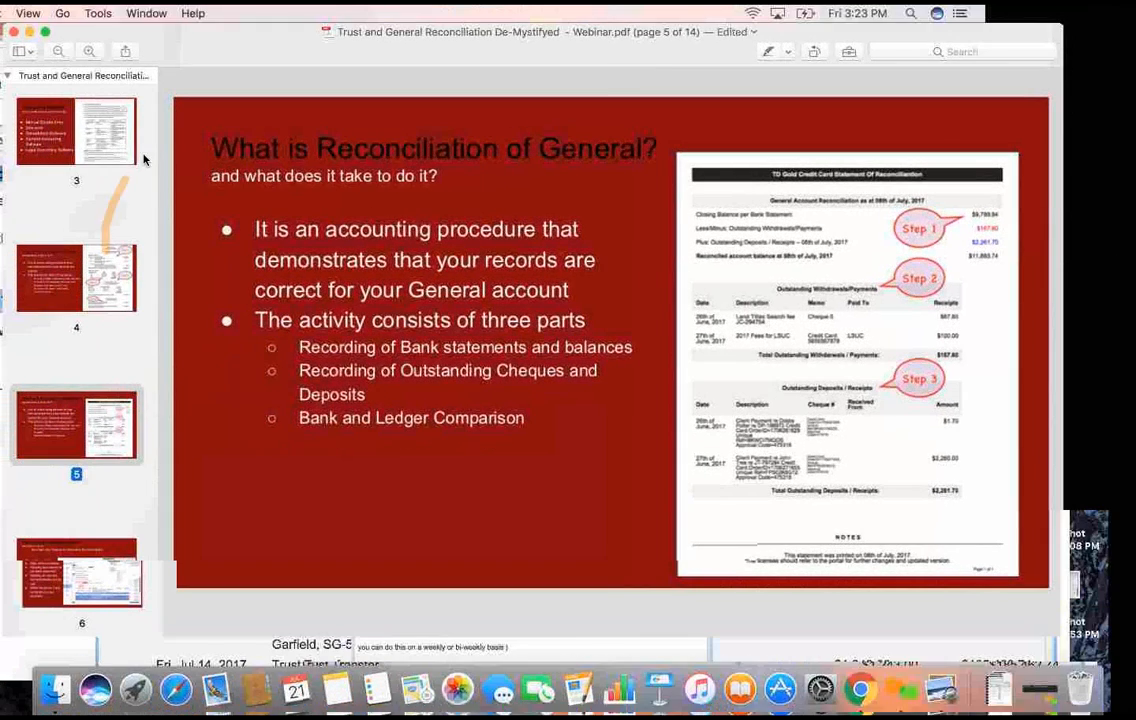
- Switch back to uLaw in Chrome, close the compliance documents list and open the general account reconciliation form
{"action": "left_click", "coordinate": [860, 690]}
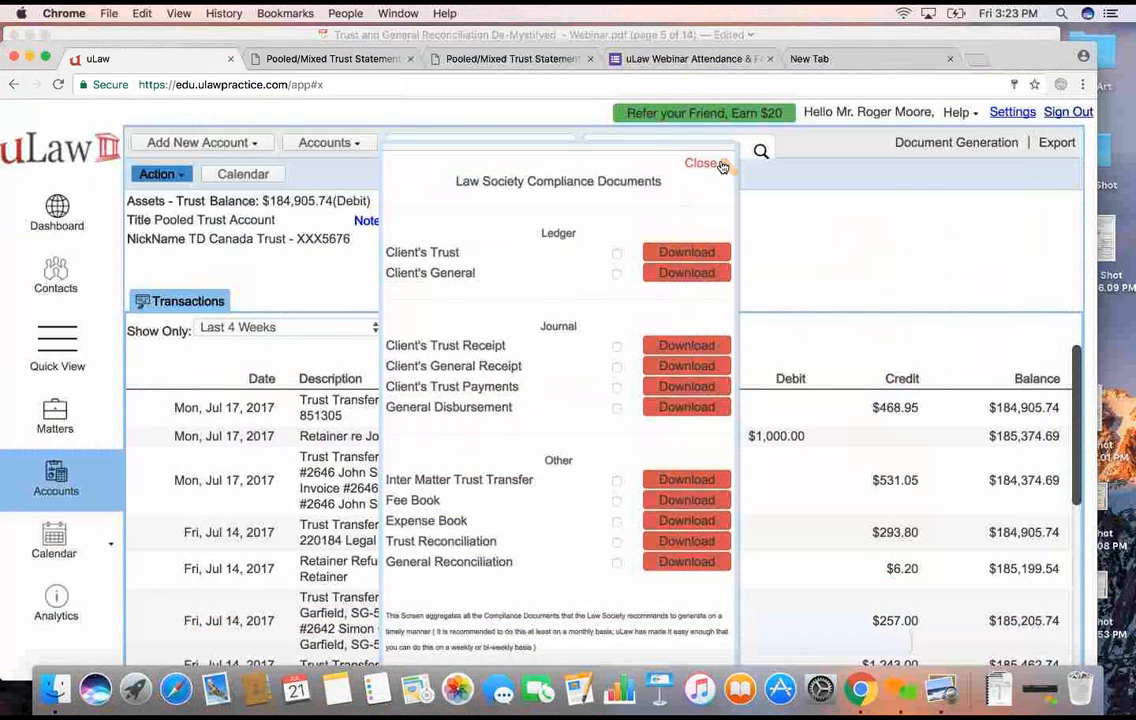
{"action": "left_click", "coordinate": [723, 164]}
{"action": "left_click", "coordinate": [993, 145]}
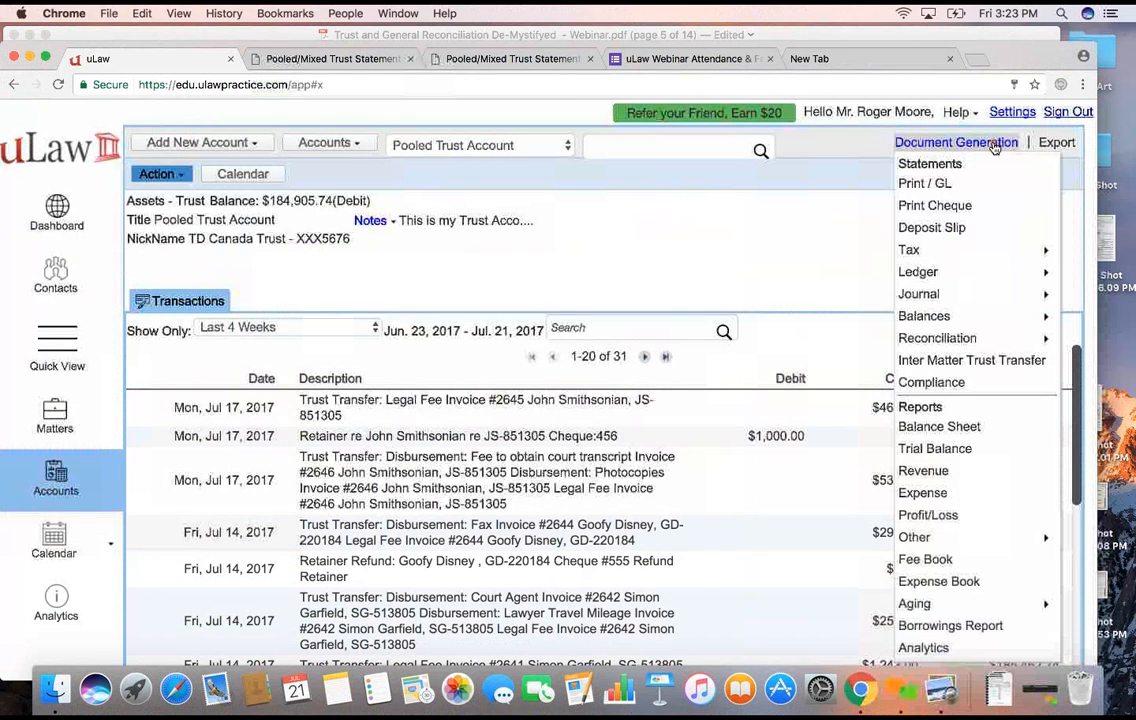
{"action": "mouse_move", "coordinate": [930, 338]}
{"action": "left_click", "coordinate": [843, 361]}
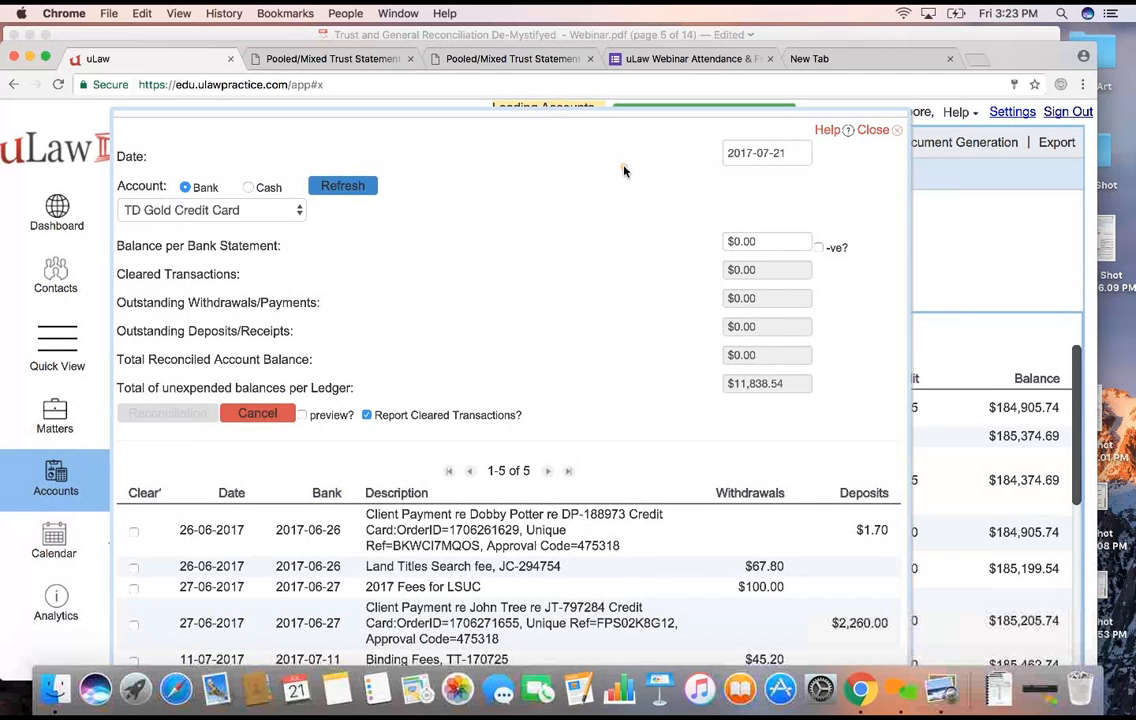
- Set the TD Gold Credit Card account's balance per bank statement to $11,938.54
{"action": "left_click", "coordinate": [740, 241]}
{"action": "triple_click", "coordinate": [740, 241]}
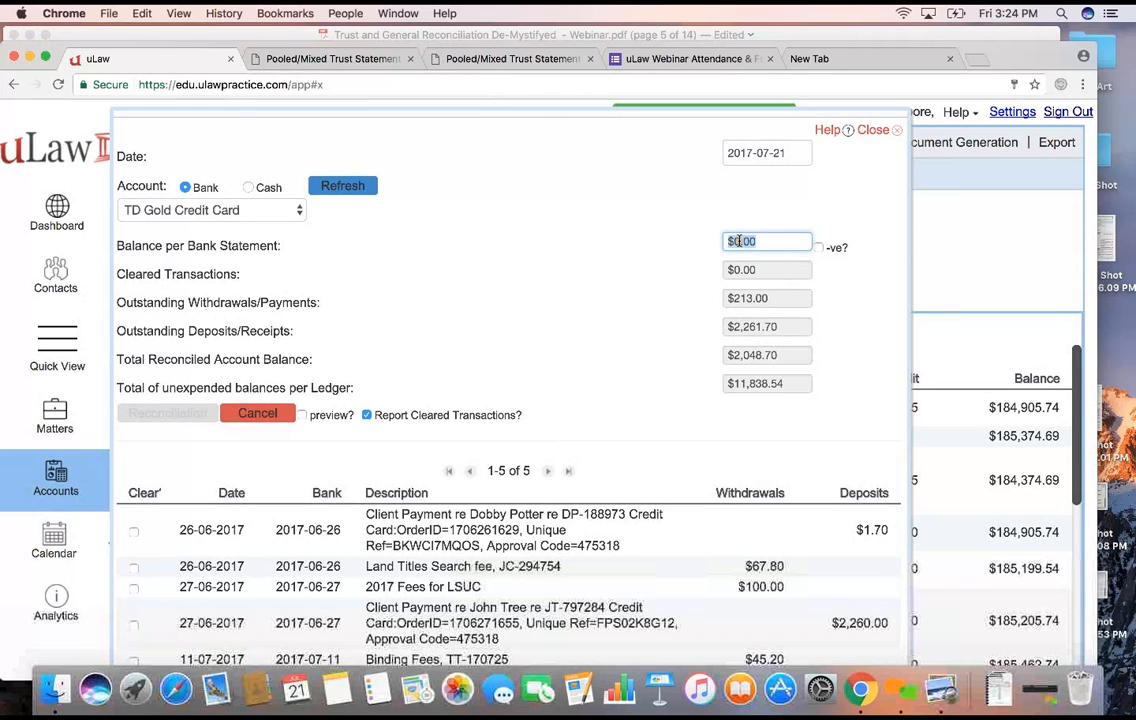
{"action": "type", "text": "11738.54"}
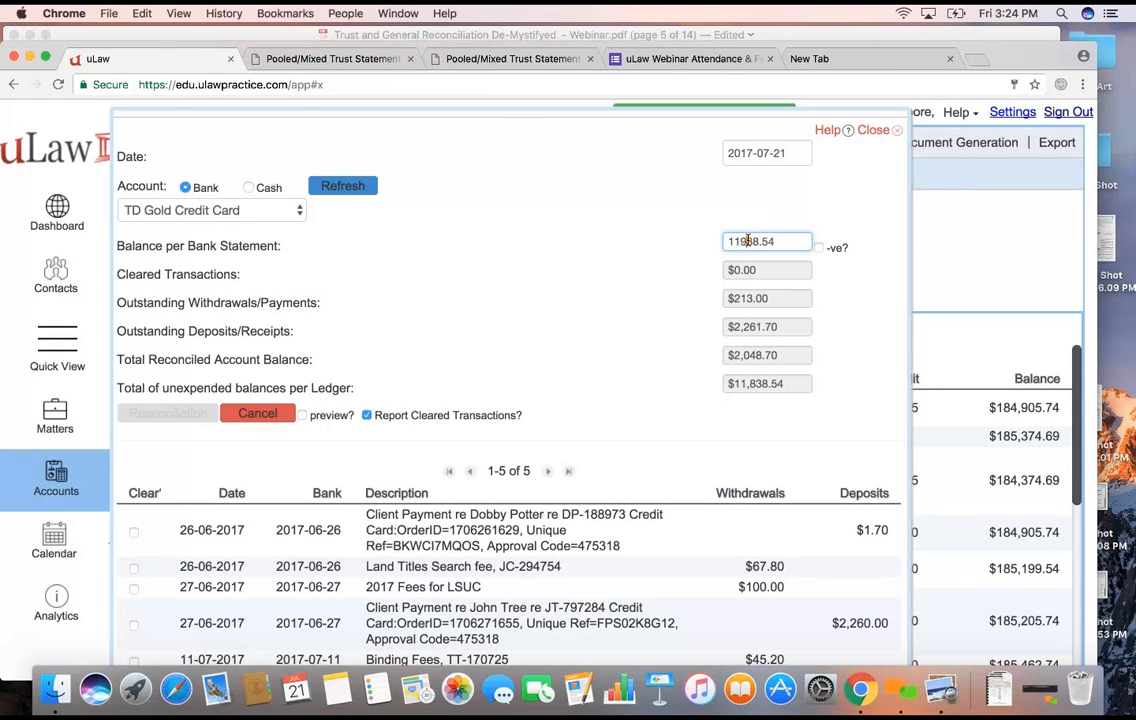
{"action": "left_click", "coordinate": [558, 247]}
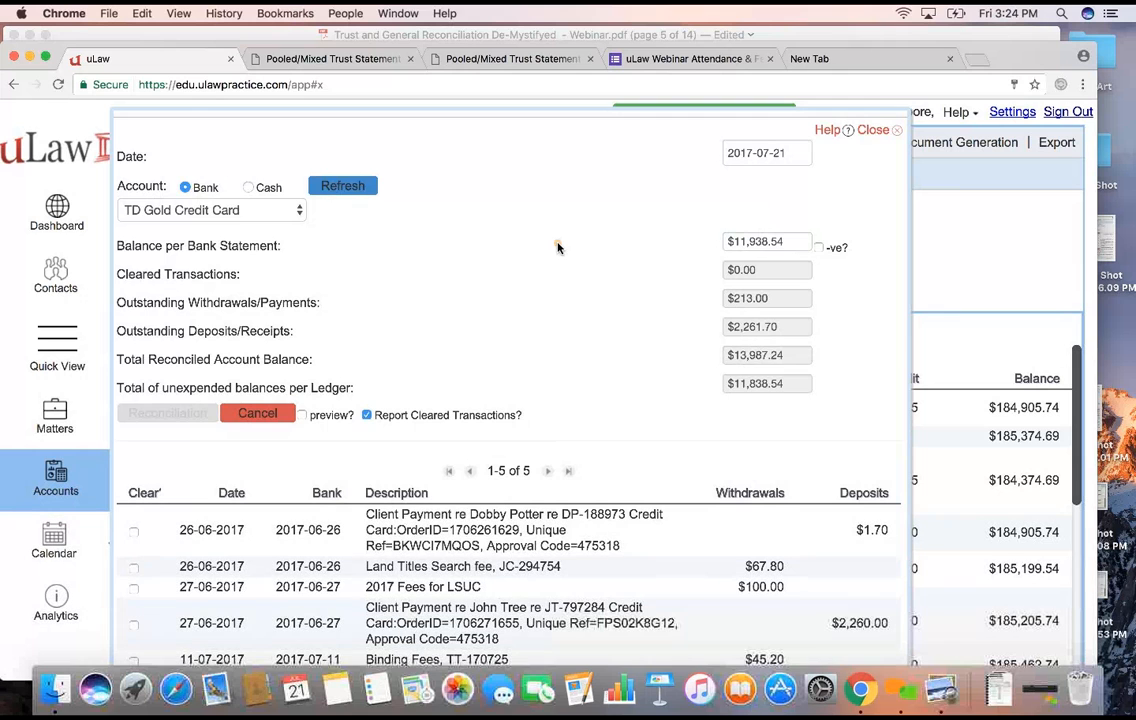
- Clear the $45.20 Binding Fees with bank date 2017-07-12, the $2,260.00 and $1.70 deposits, and the $67.80 Land Titles Search fee
{"action": "scroll", "coordinate": [504, 291], "scroll_direction": "down", "scroll_amount": 1}
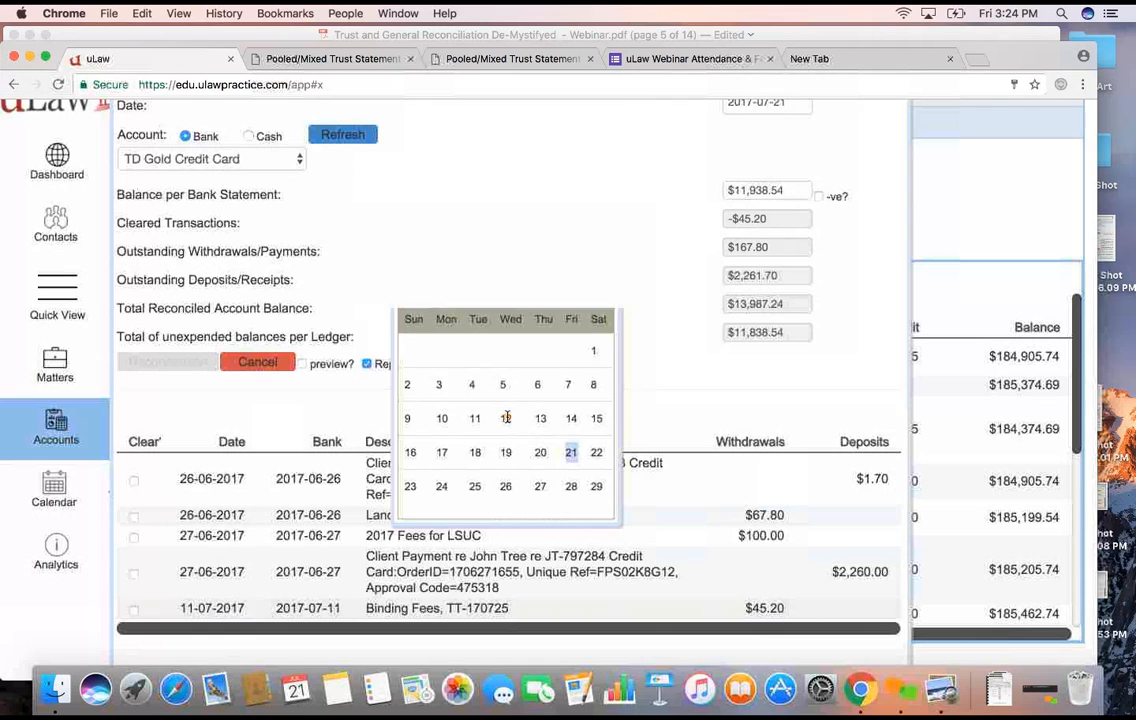
{"action": "left_click", "coordinate": [507, 420]}
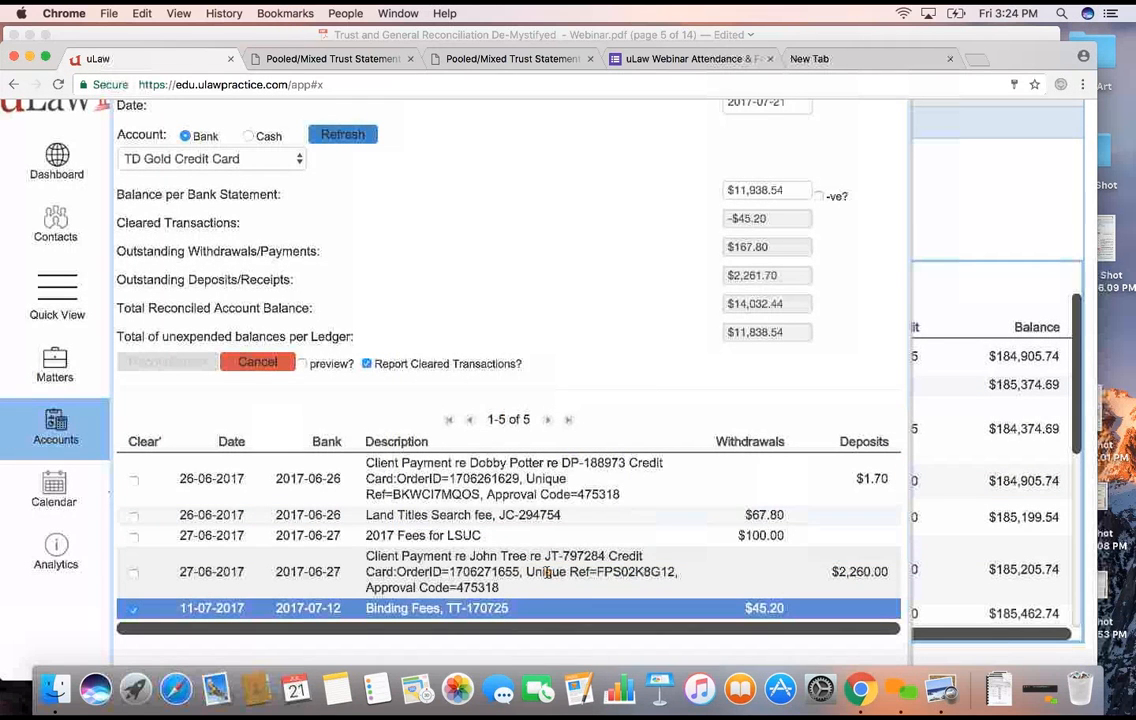
{"action": "left_click", "coordinate": [135, 575]}
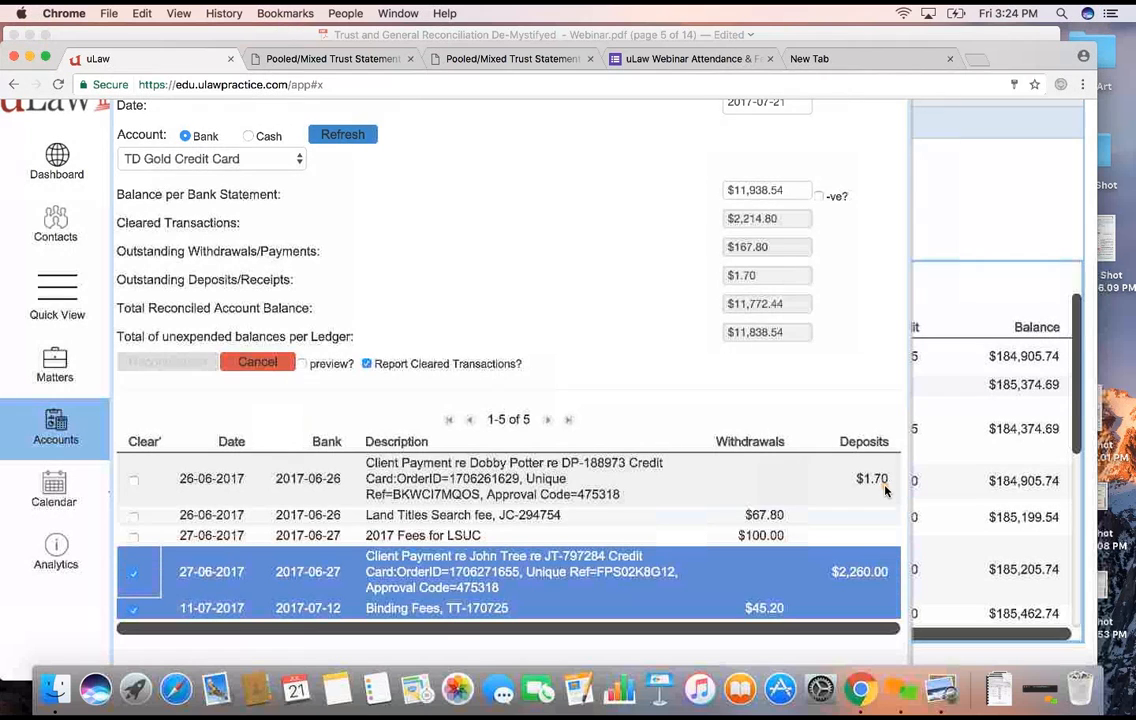
{"action": "left_click", "coordinate": [135, 478]}
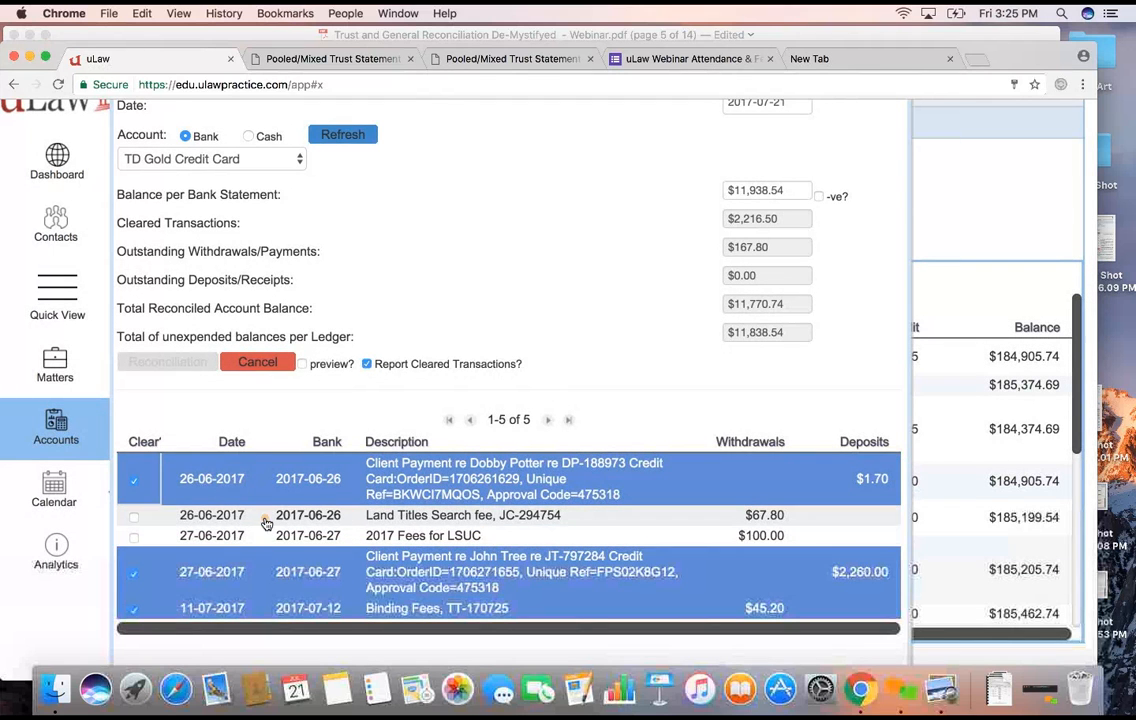
{"action": "left_click", "coordinate": [134, 516]}
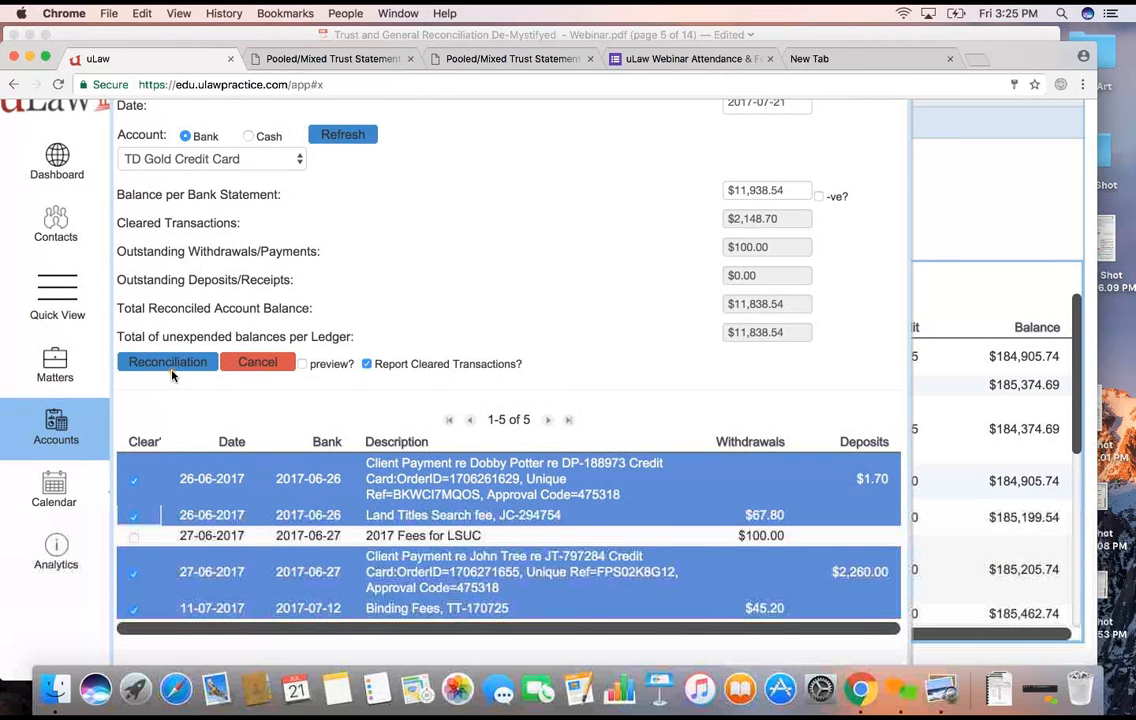
- Unclear and re-clear the $67.80 Land Titles Search fee, and submit the TD Gold Credit Card reconciliation with cleared transactions reported
{"action": "left_click", "coordinate": [134, 516]}
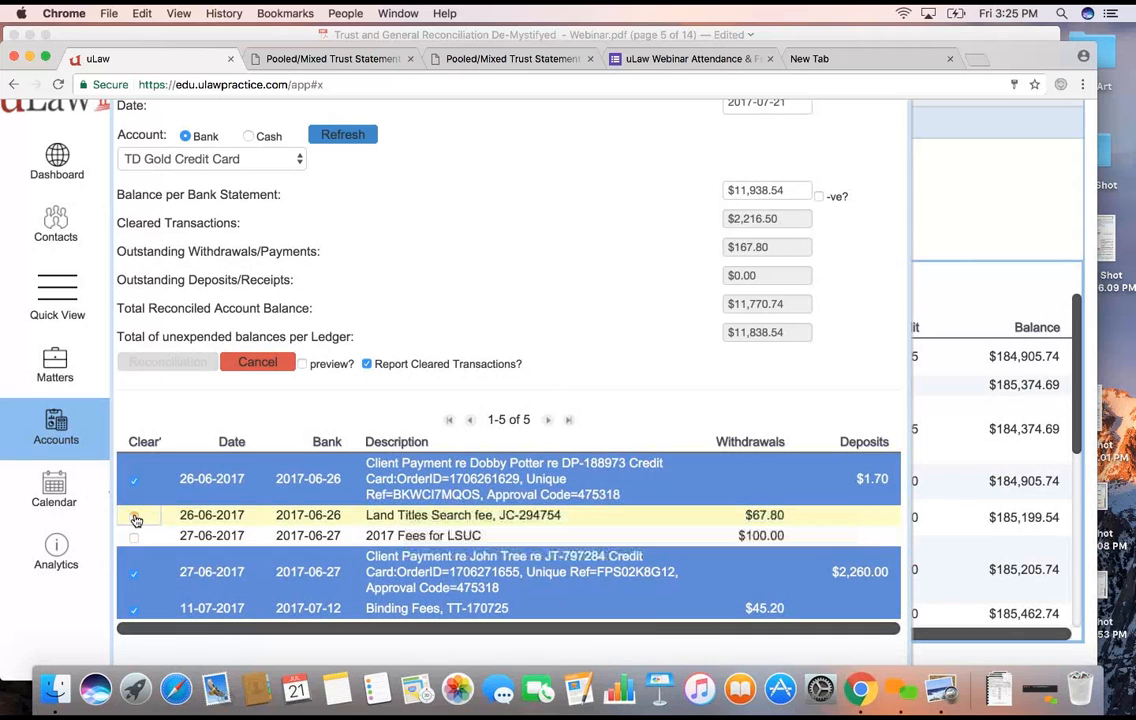
{"action": "left_click", "coordinate": [135, 518]}
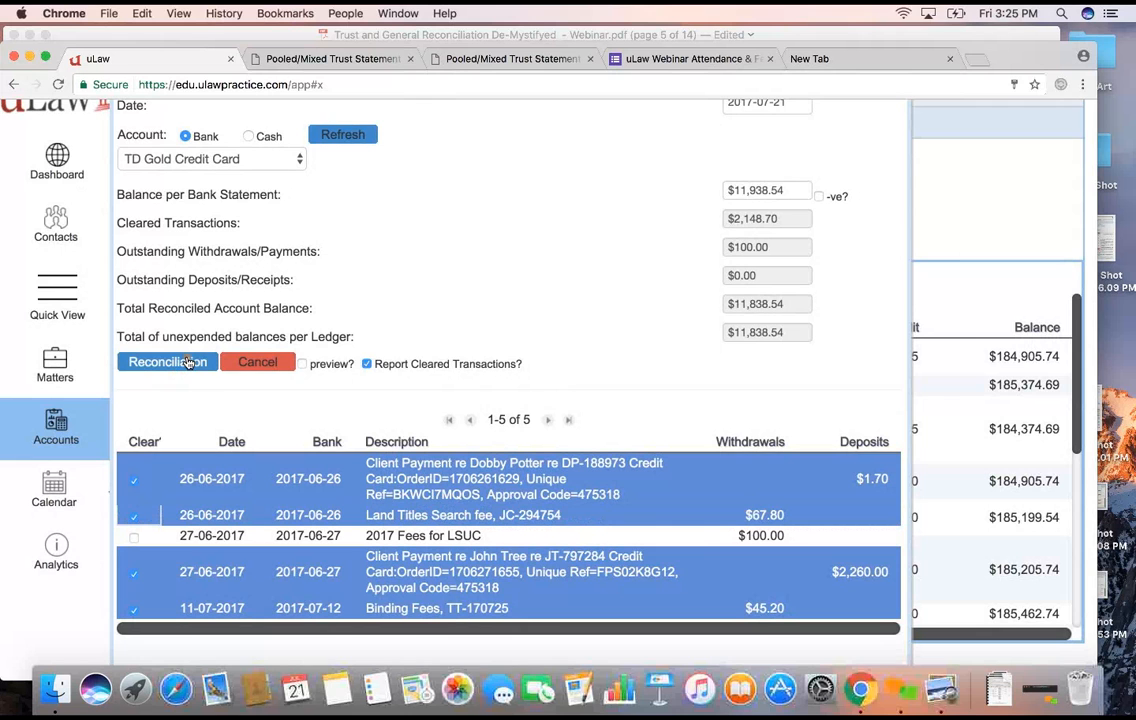
{"action": "left_click", "coordinate": [167, 362]}
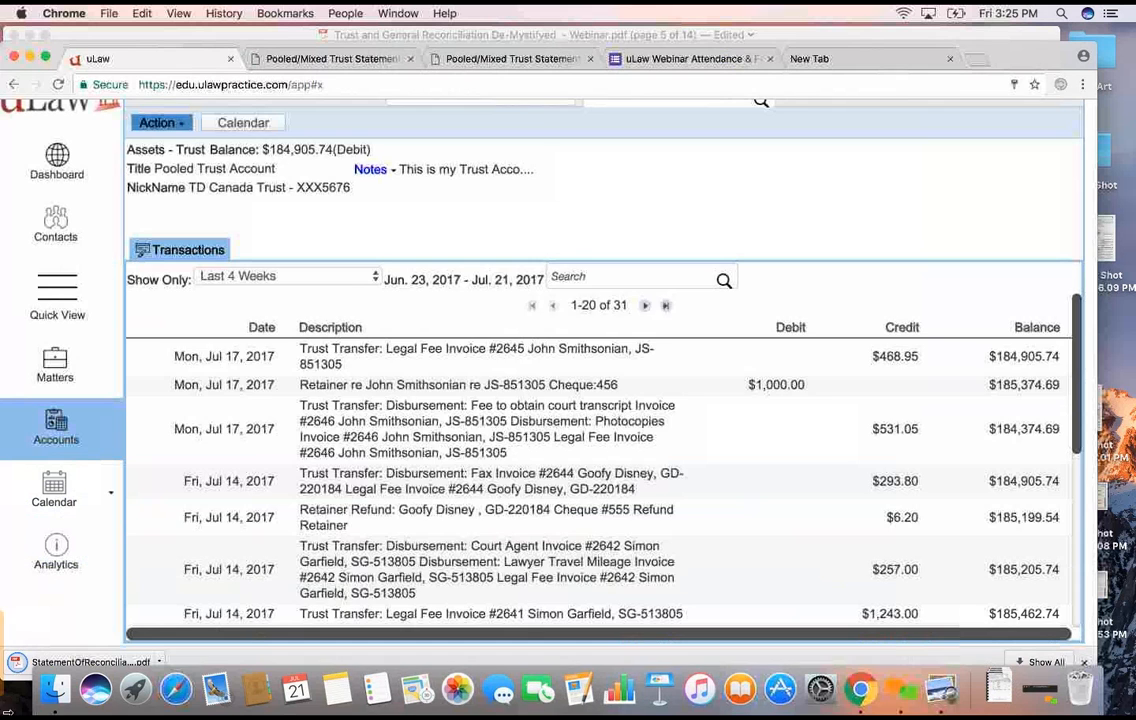
- Open the downloaded TD Gold Credit Card reconciliation statement and review its balances, cleared transactions and outstanding withdrawals
{"action": "left_click", "coordinate": [90, 662]}
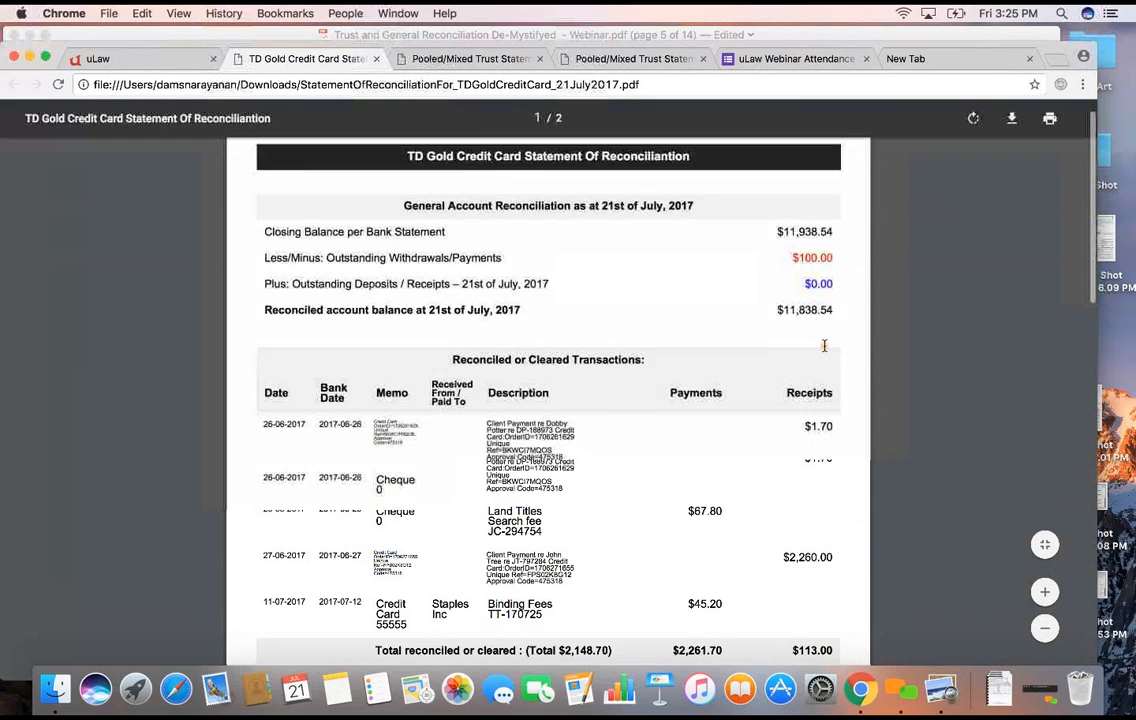
{"action": "scroll", "coordinate": [824, 346], "scroll_direction": "down", "scroll_amount": 3}
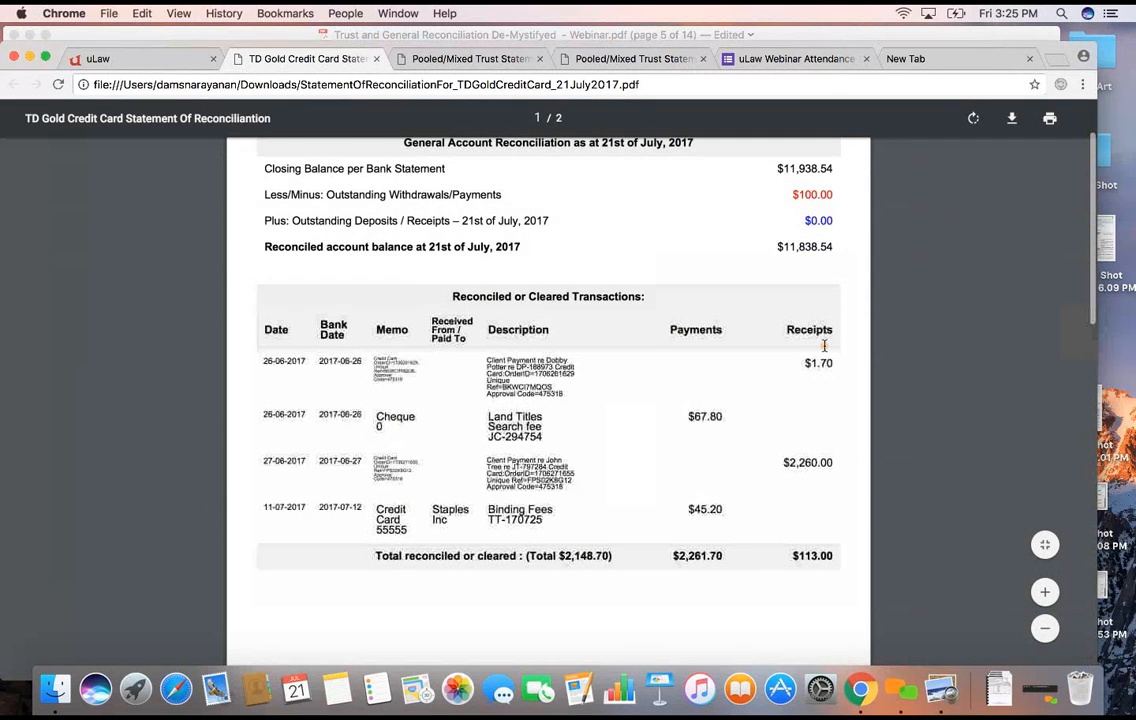
{"action": "scroll", "coordinate": [824, 346], "scroll_direction": "down", "scroll_amount": 3}
{"action": "scroll", "coordinate": [824, 346], "scroll_direction": "down", "scroll_amount": 15}
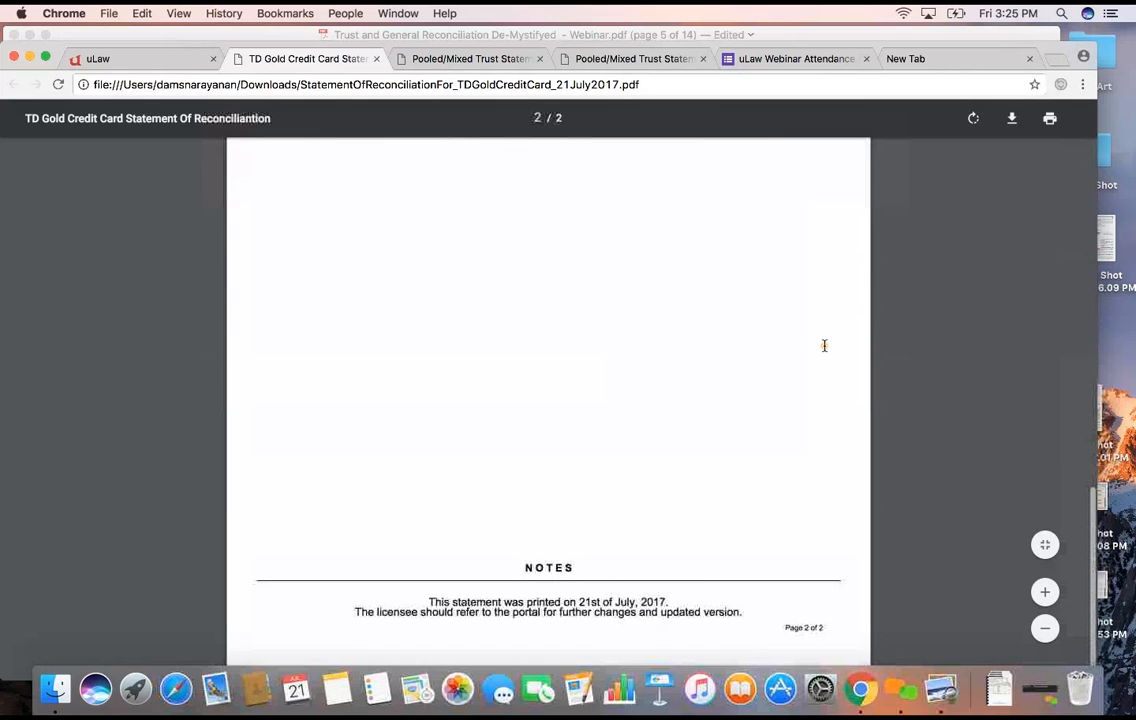
{"action": "scroll", "coordinate": [824, 346], "scroll_direction": "up", "scroll_amount": 5}
{"action": "scroll", "coordinate": [824, 346], "scroll_direction": "up", "scroll_amount": 10}
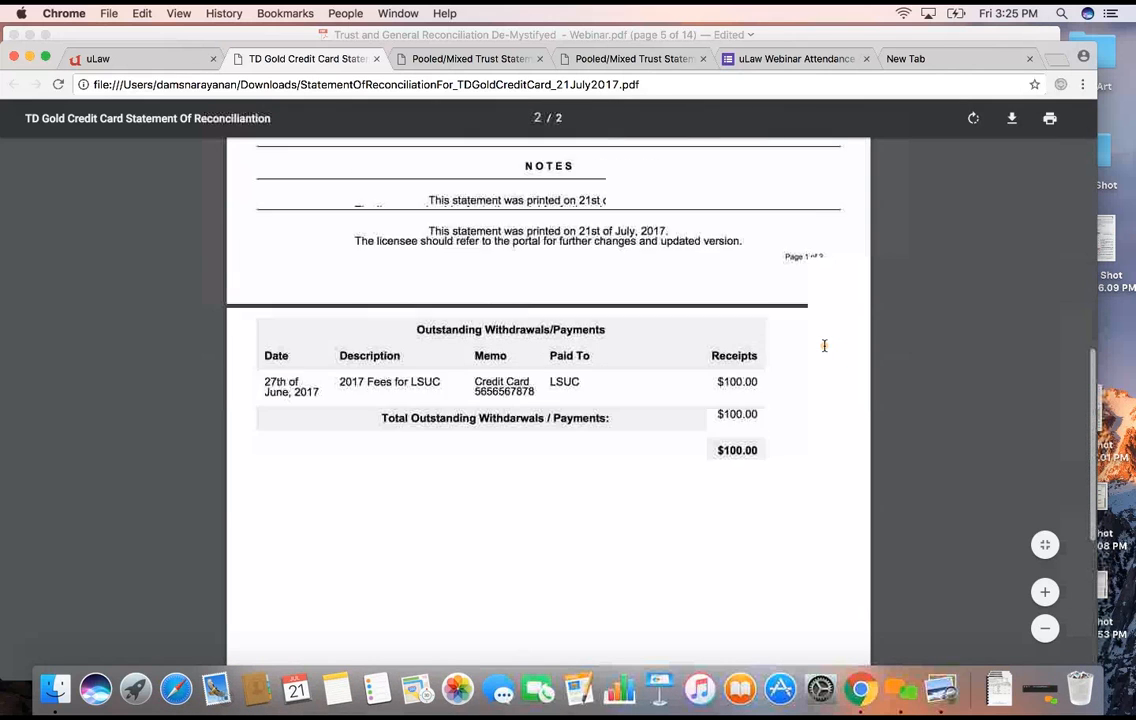
{"action": "scroll", "coordinate": [824, 346], "scroll_direction": "up", "scroll_amount": 2}
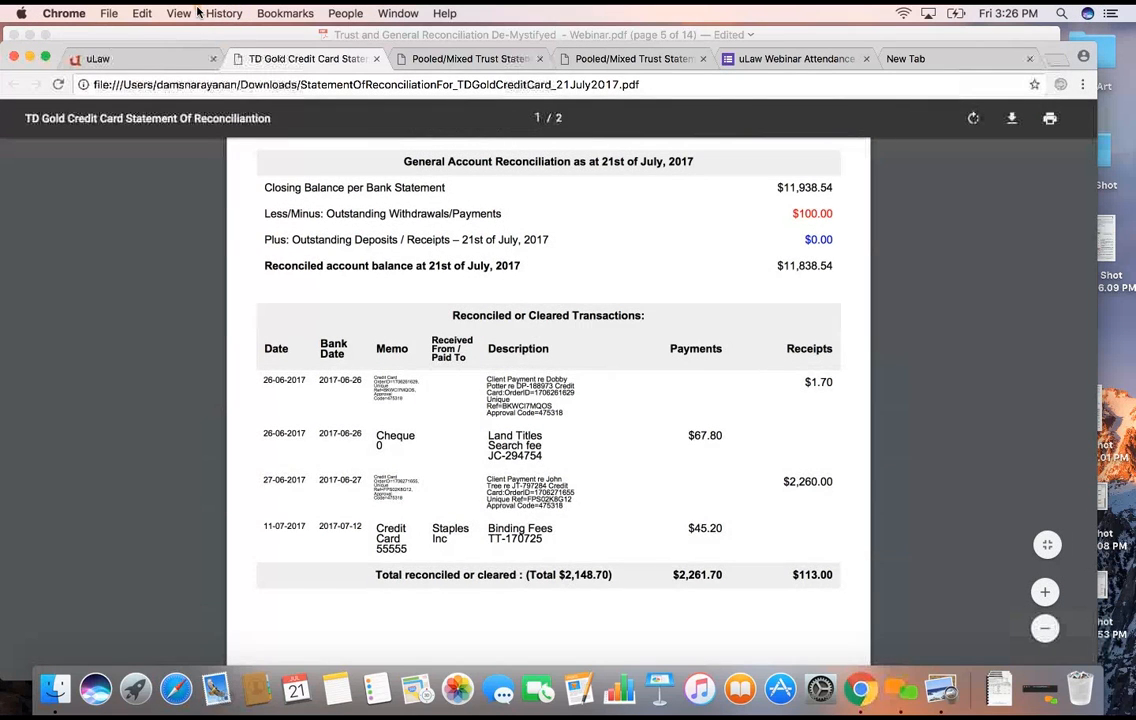
- Return to the uLaw accounts page, view the Law Society Compliance Documents list and close it
{"action": "left_click", "coordinate": [112, 57]}
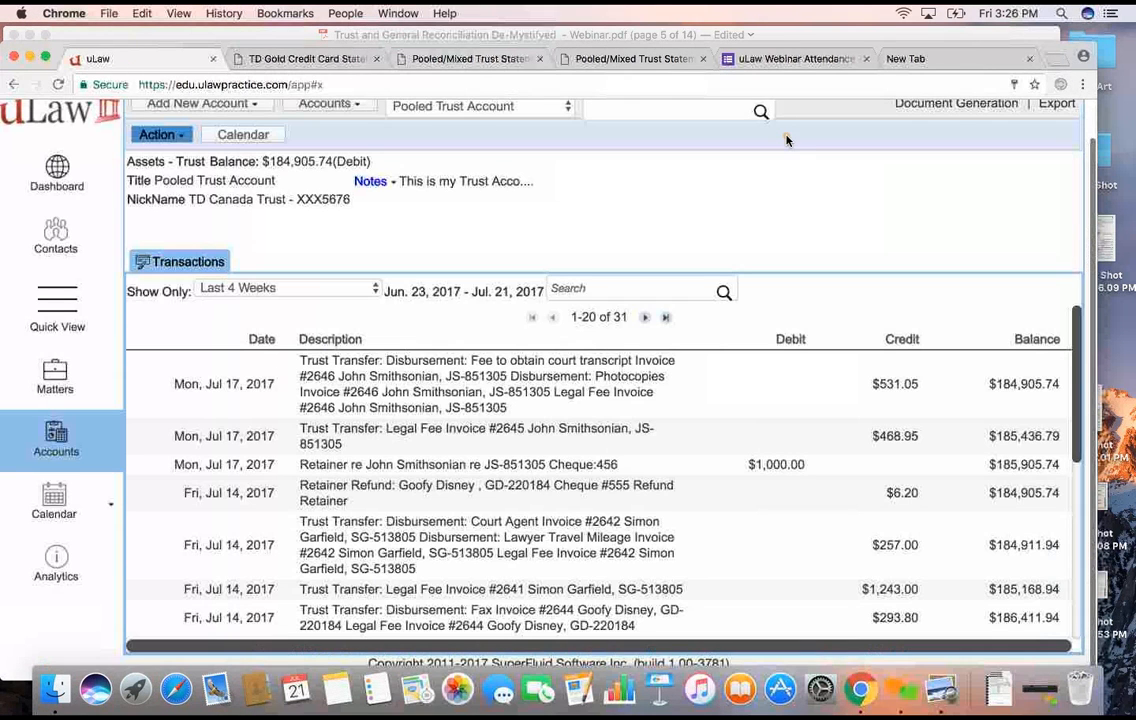
{"action": "left_click", "coordinate": [979, 106]}
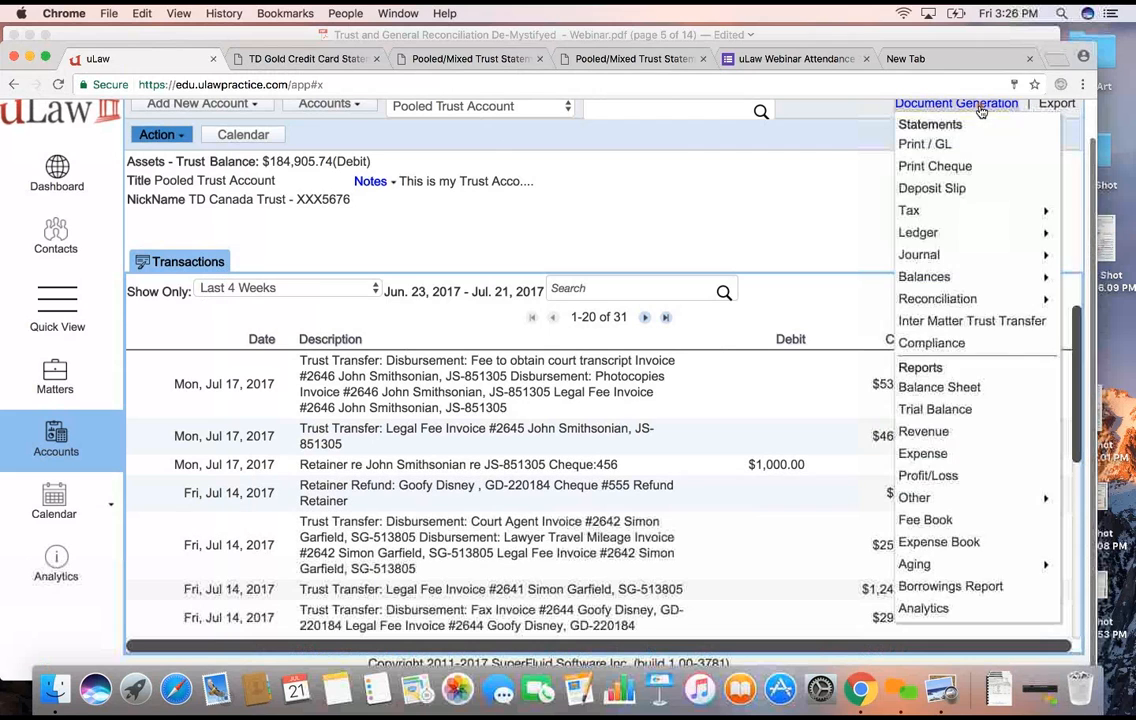
{"action": "left_click", "coordinate": [930, 342]}
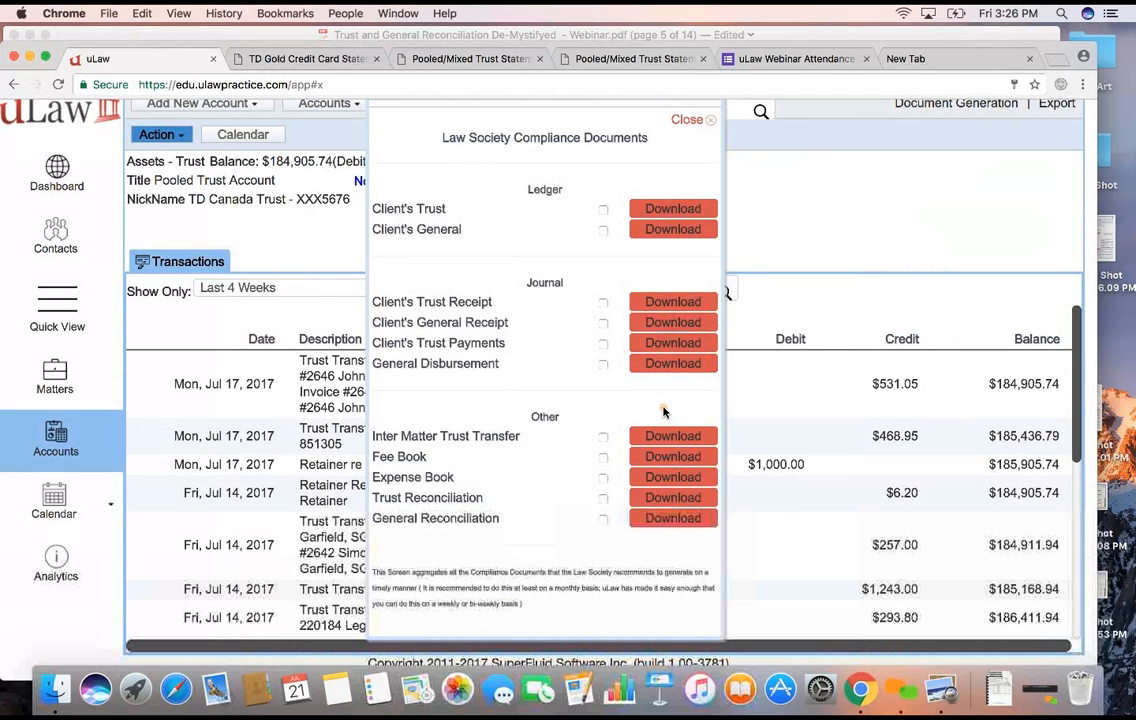
{"action": "left_click", "coordinate": [697, 121]}
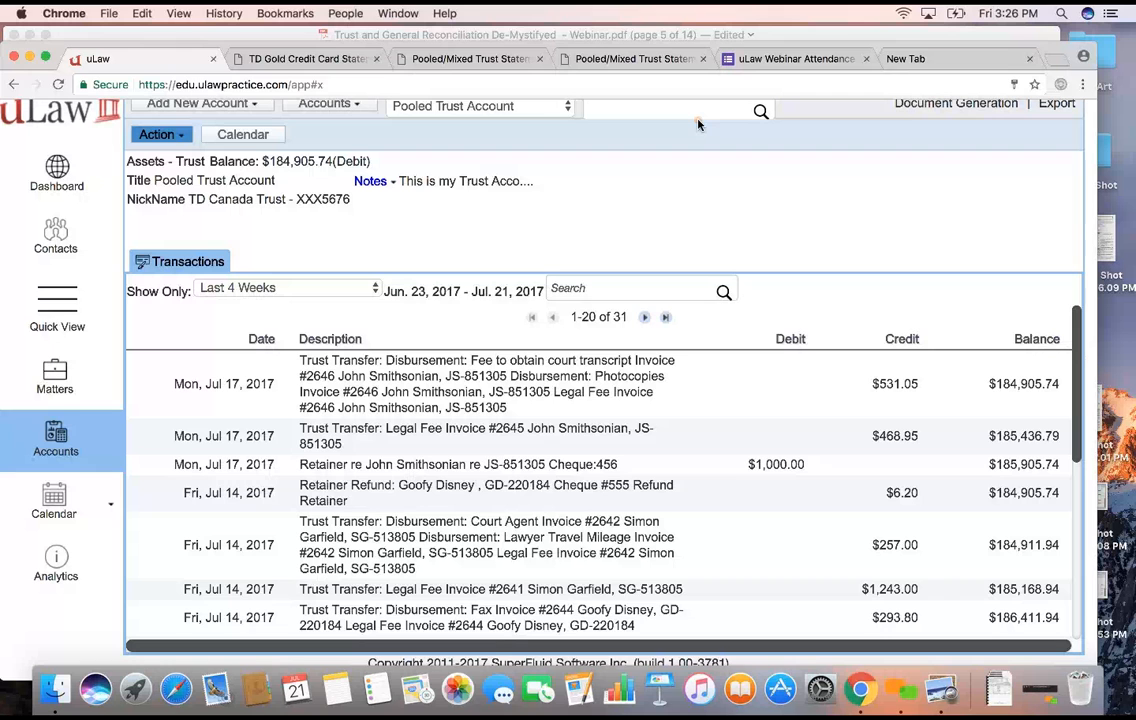
- Switch to the webinar PDF in Preview and show the general reconciliation slide in full screen
{"action": "left_click", "coordinate": [537, 30]}
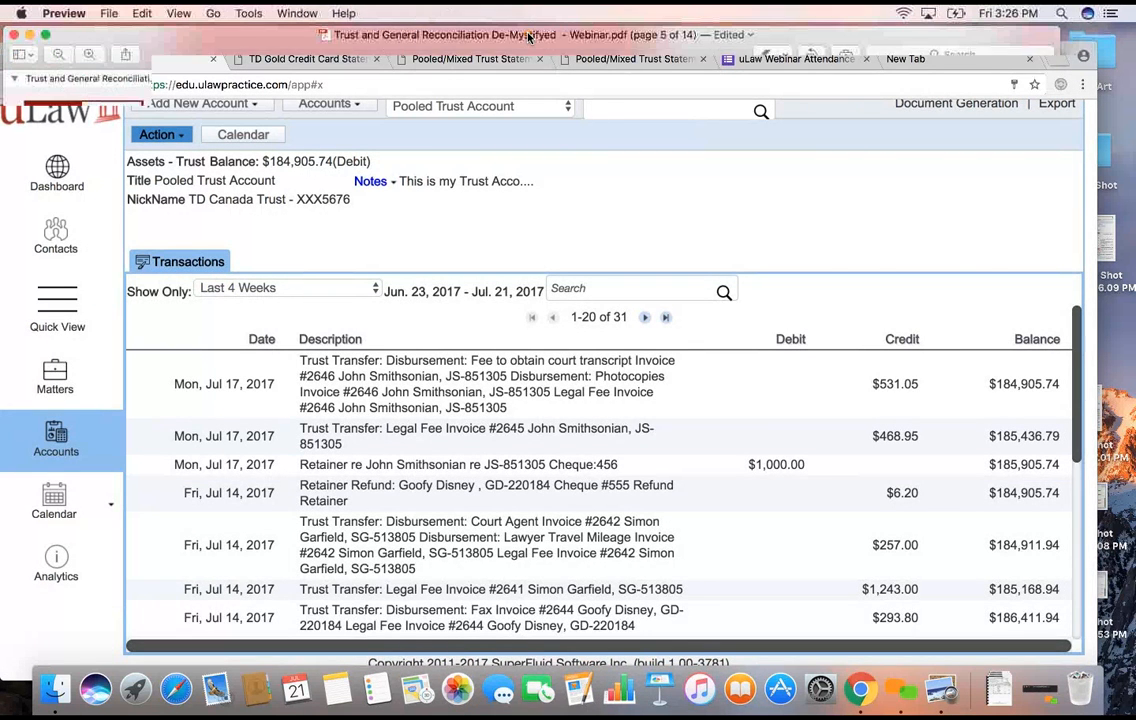
{"action": "left_click", "coordinate": [178, 13]}
{"action": "left_click", "coordinate": [225, 380]}
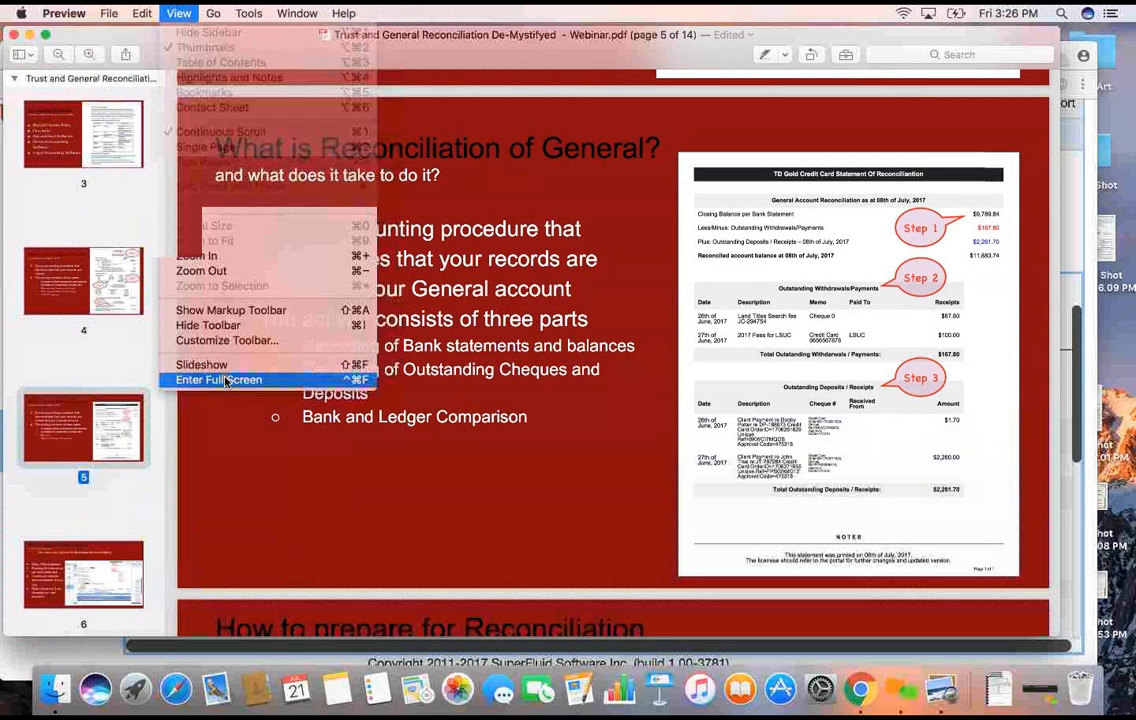
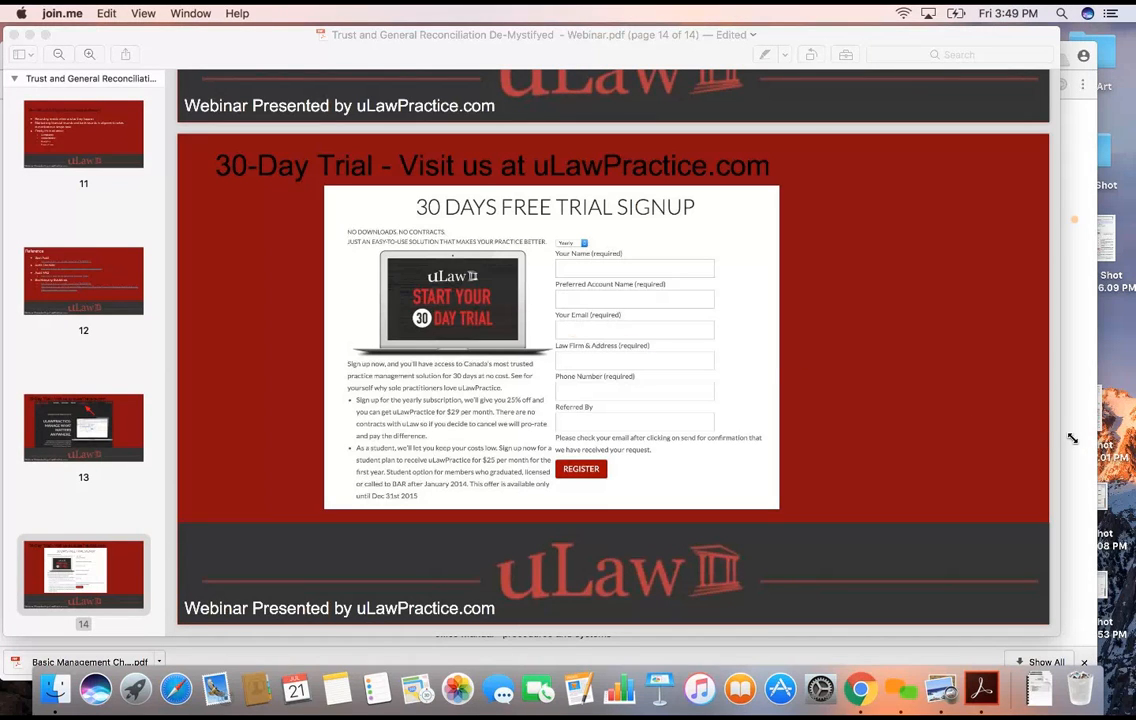
- Switch to uLaw in Chrome, open the reconciliation form for the TD Gold Credit Card account and close it
{"action": "left_click", "coordinate": [863, 692]}
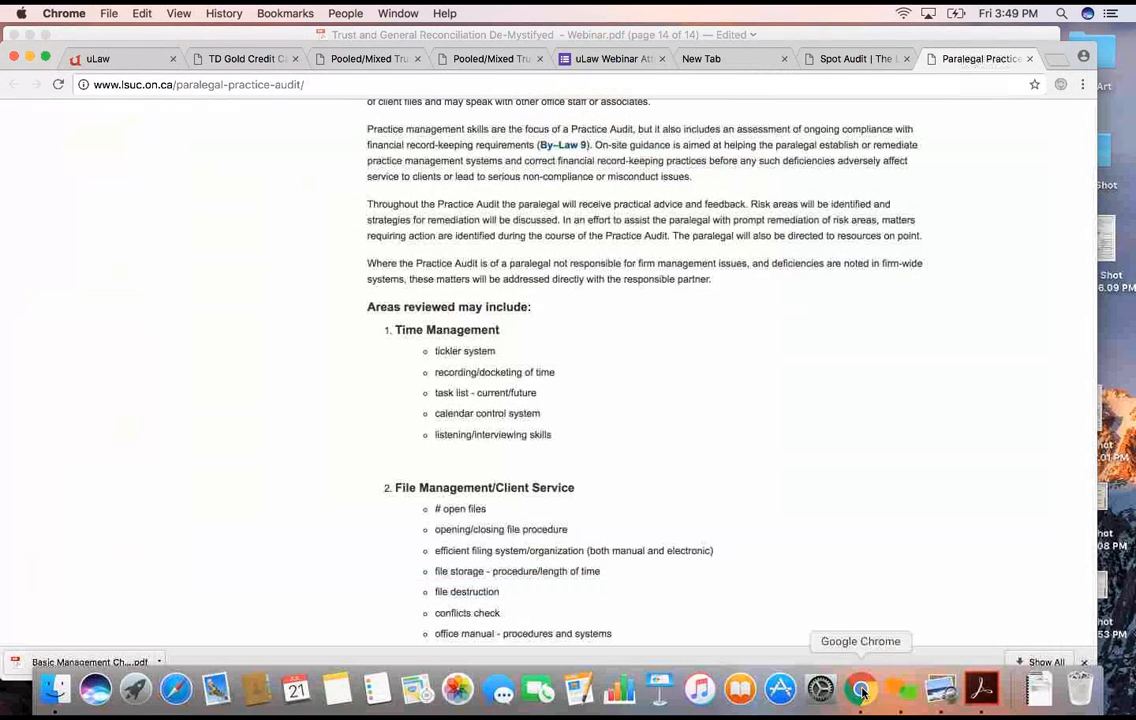
{"action": "left_click", "coordinate": [95, 55]}
{"action": "scroll", "coordinate": [474, 233], "scroll_direction": "up", "scroll_amount": 2}
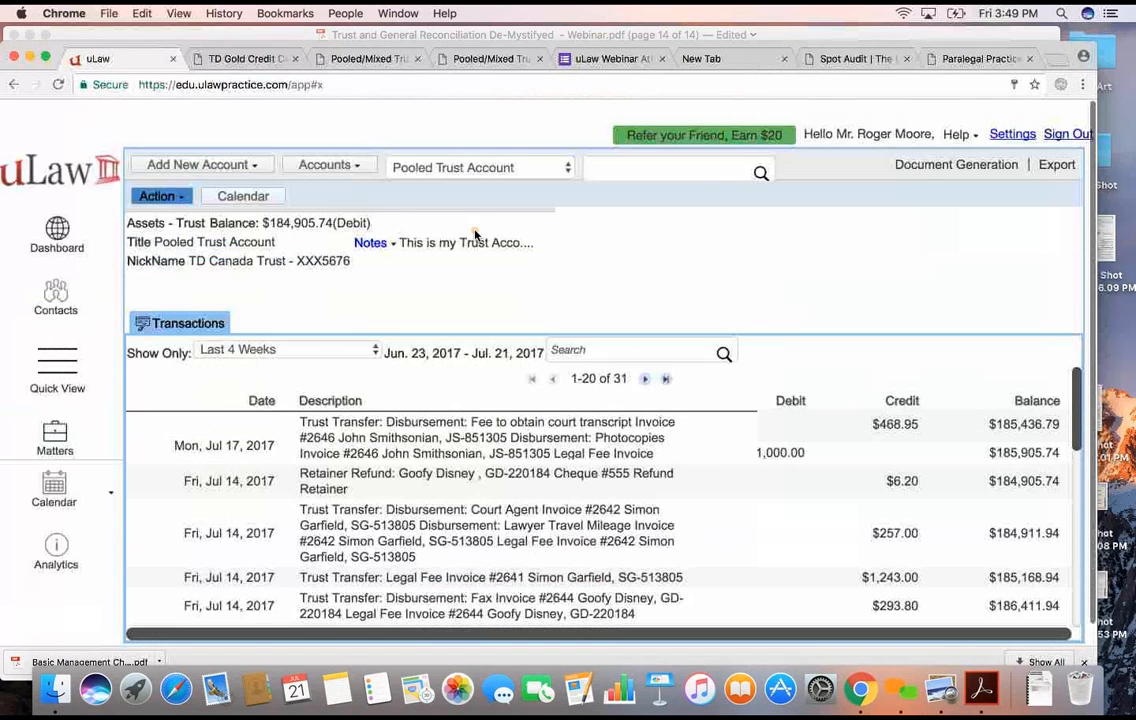
{"action": "left_click", "coordinate": [999, 125]}
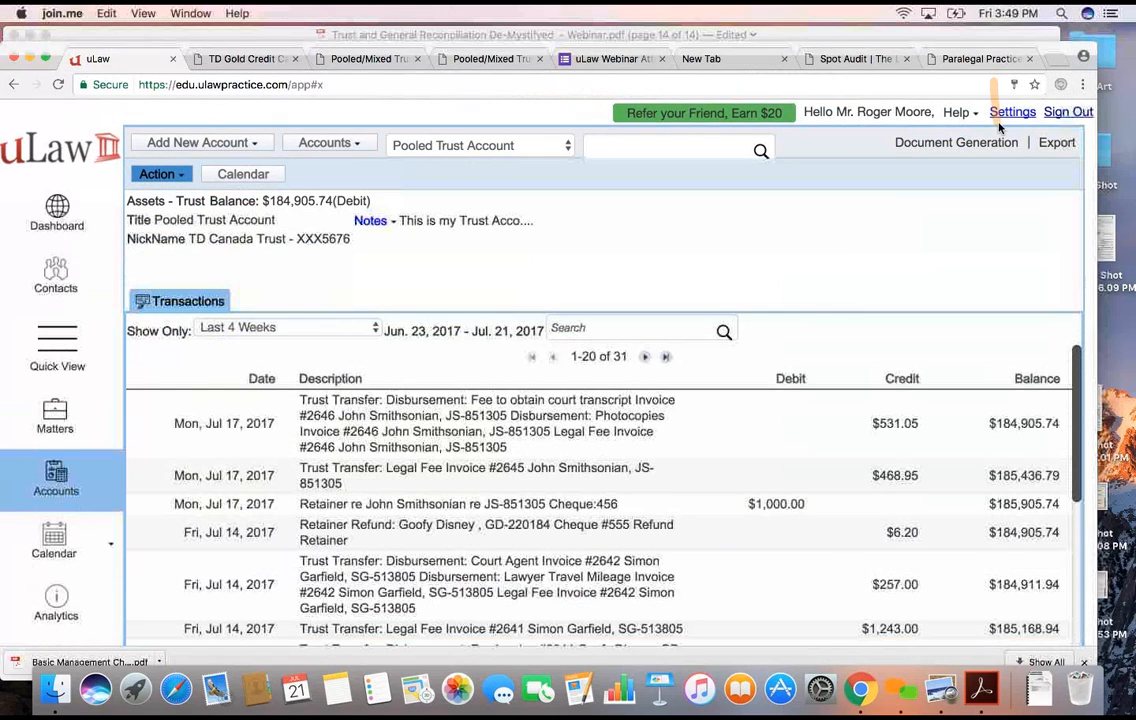
{"action": "left_click", "coordinate": [945, 147]}
{"action": "left_click", "coordinate": [947, 145]}
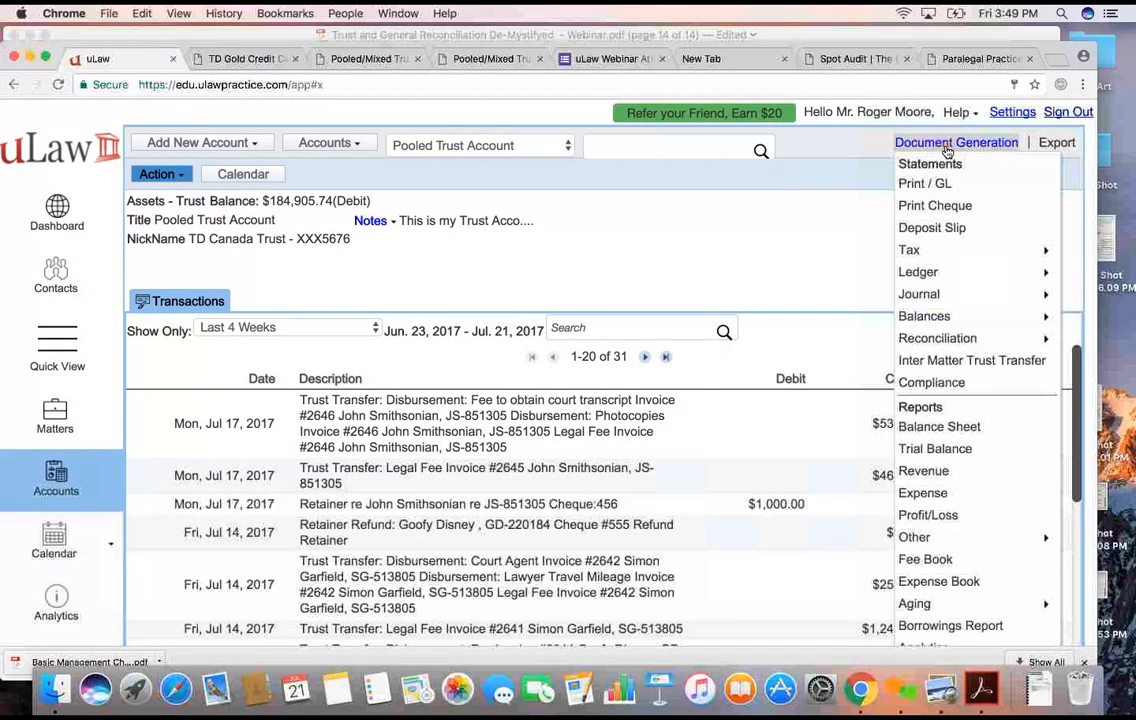
{"action": "scroll", "coordinate": [949, 300], "scroll_direction": "down", "scroll_amount": 1}
{"action": "mouse_move", "coordinate": [945, 327]}
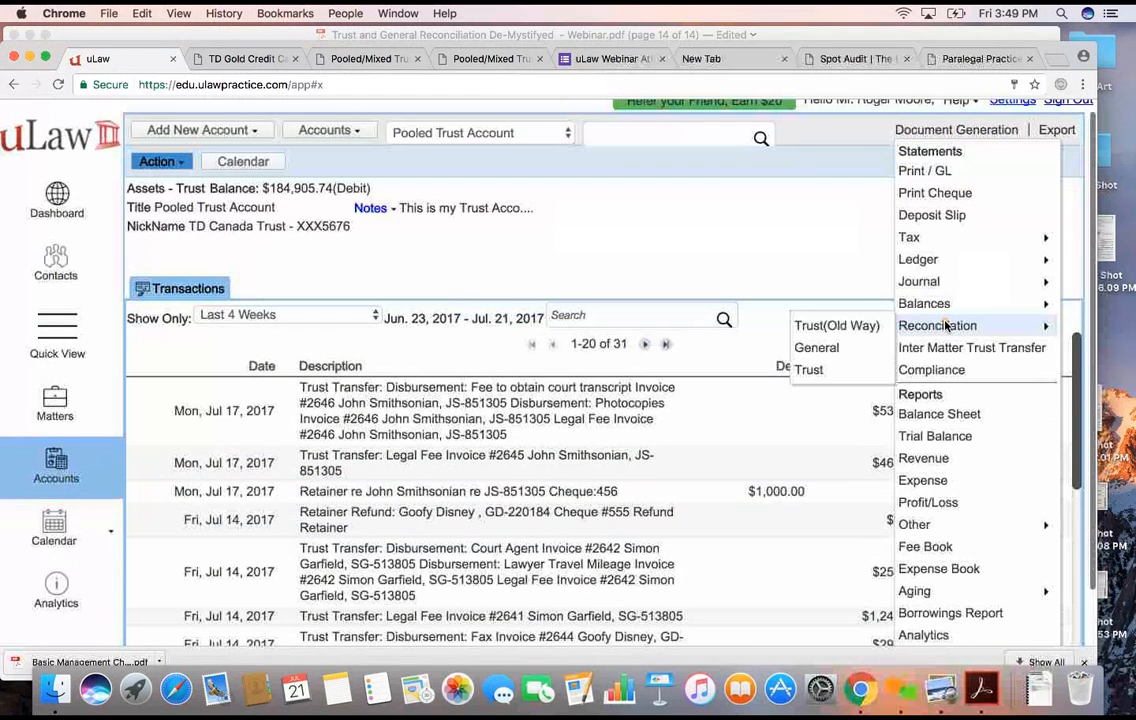
{"action": "left_click", "coordinate": [836, 367]}
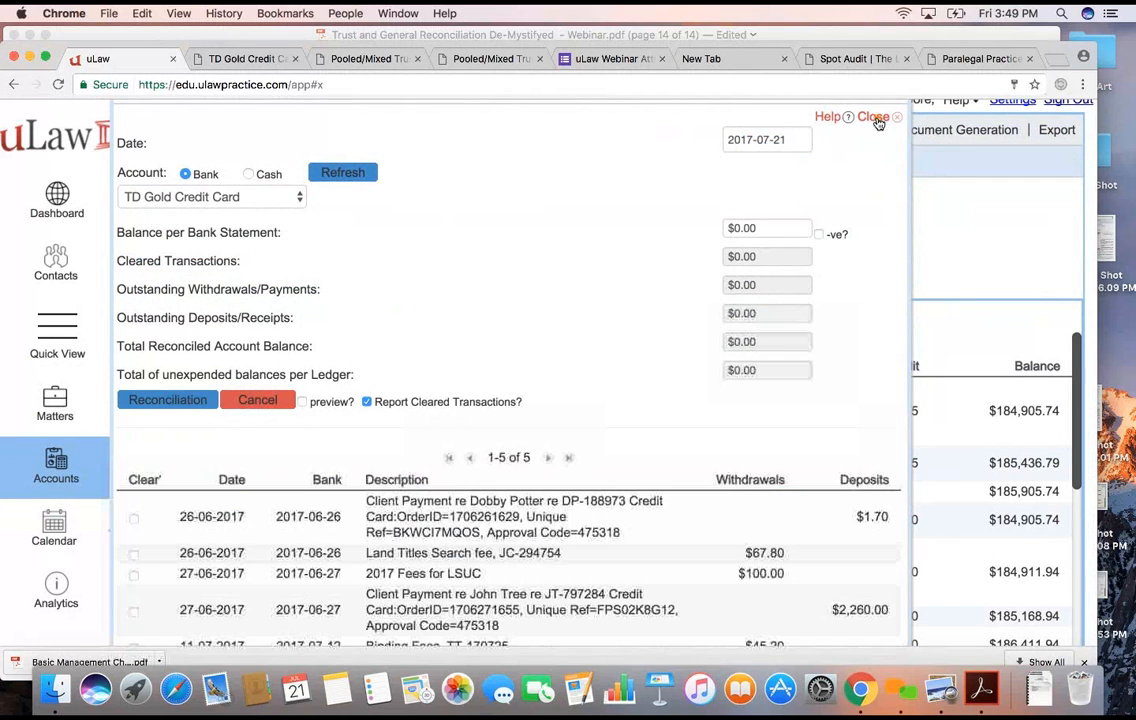
{"action": "left_click", "coordinate": [875, 119]}
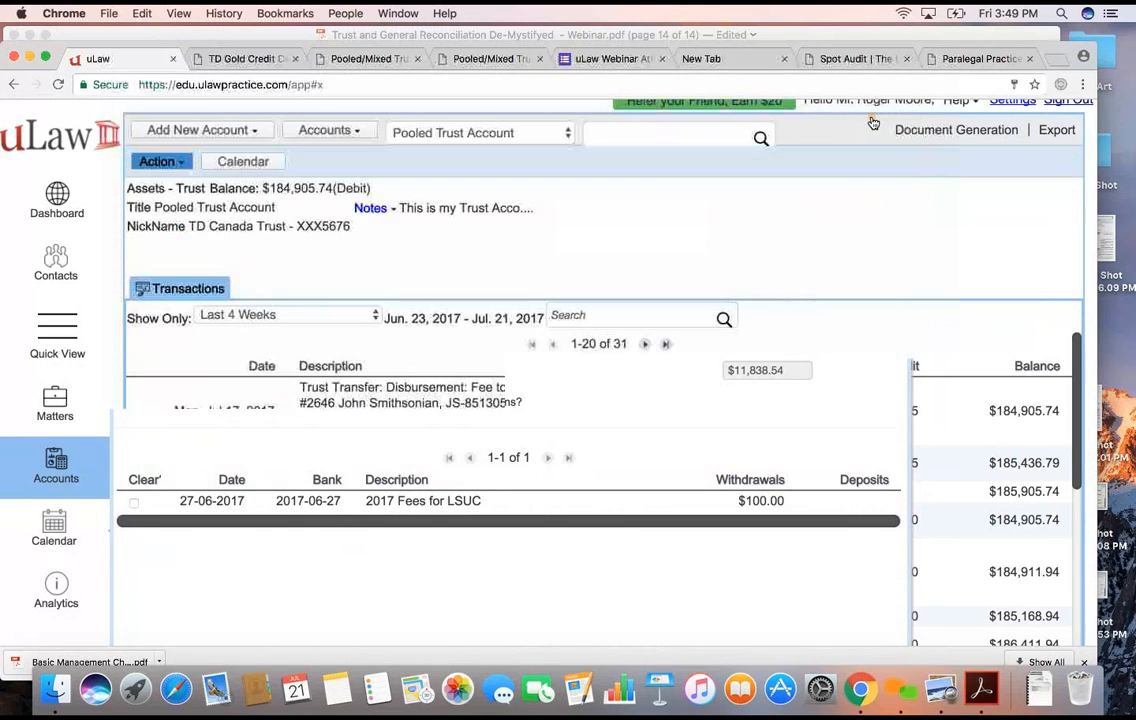
- Start a new contact in the Clients group and enter the client's first and last name
{"action": "left_click", "coordinate": [55, 250]}
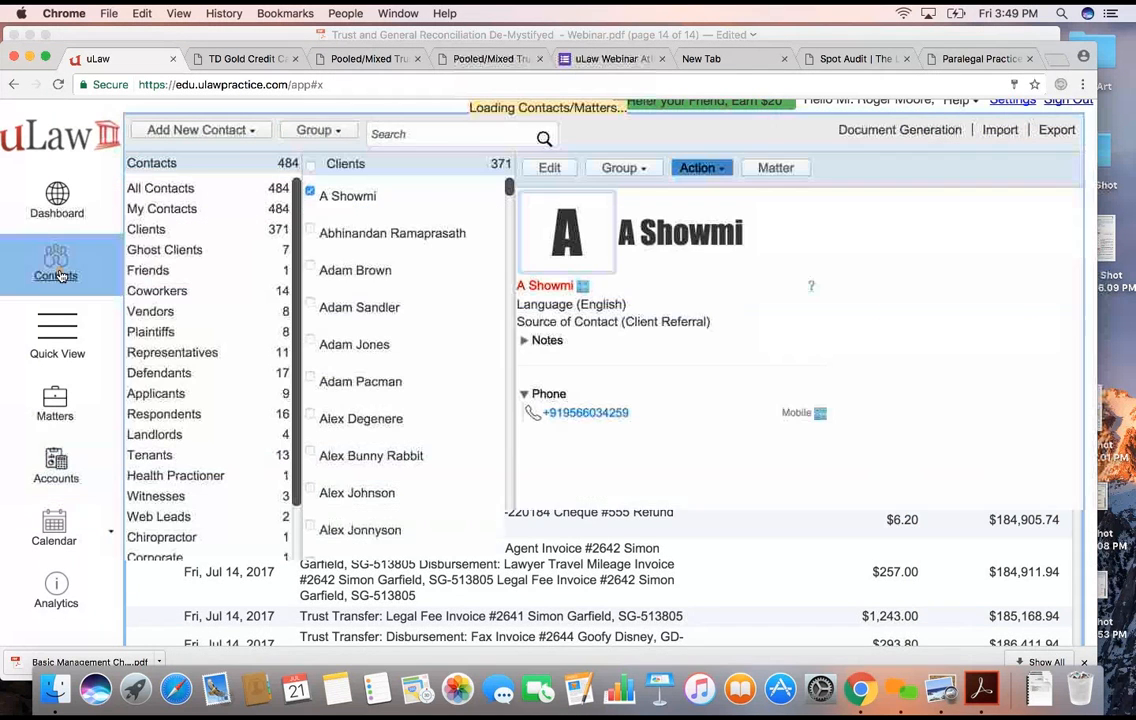
{"action": "left_click", "coordinate": [185, 133]}
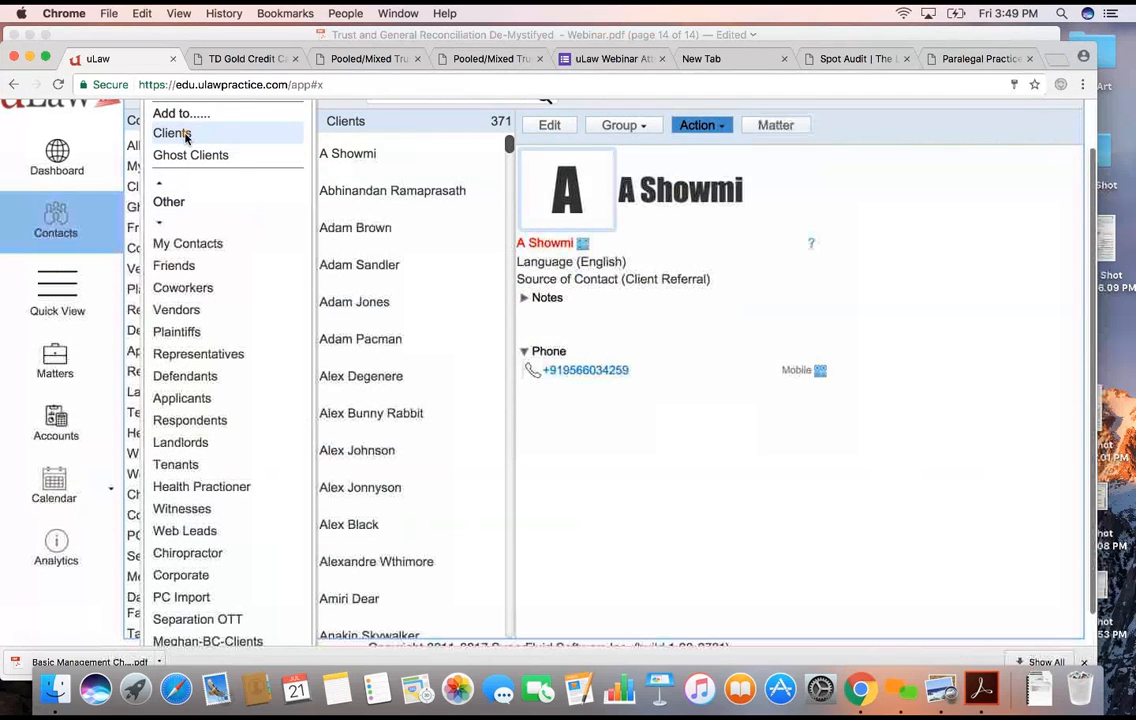
{"action": "left_click", "coordinate": [158, 133]}
{"action": "left_click", "coordinate": [700, 162]}
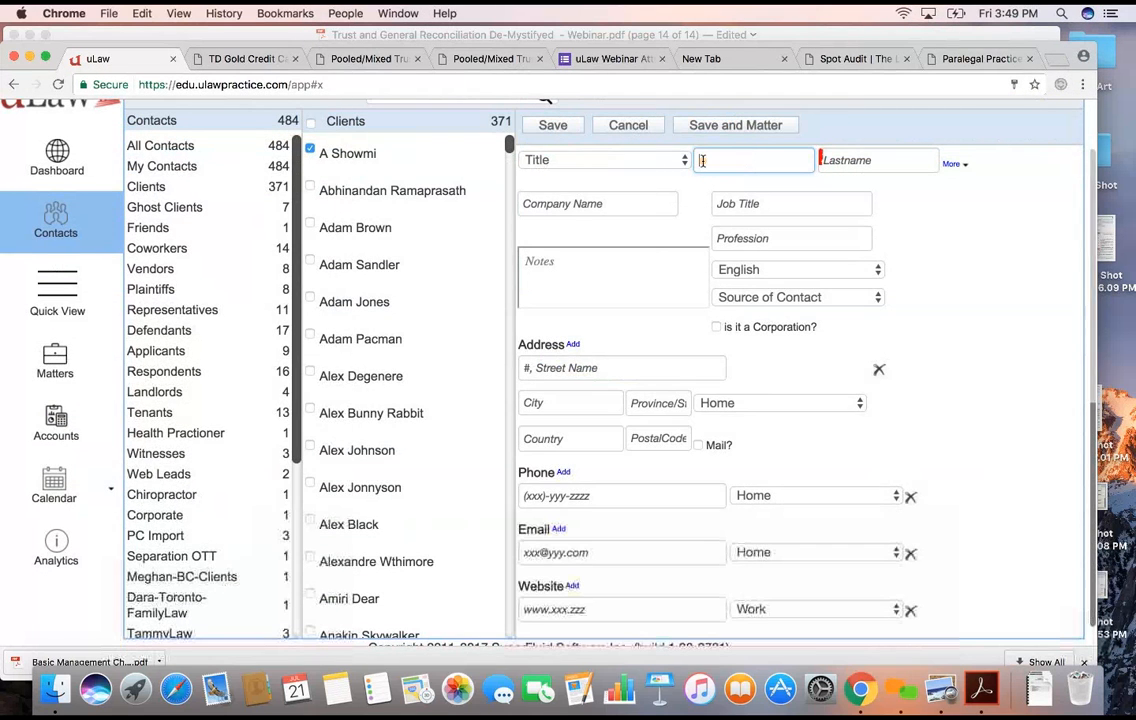
{"action": "key", "text": "Tab"}
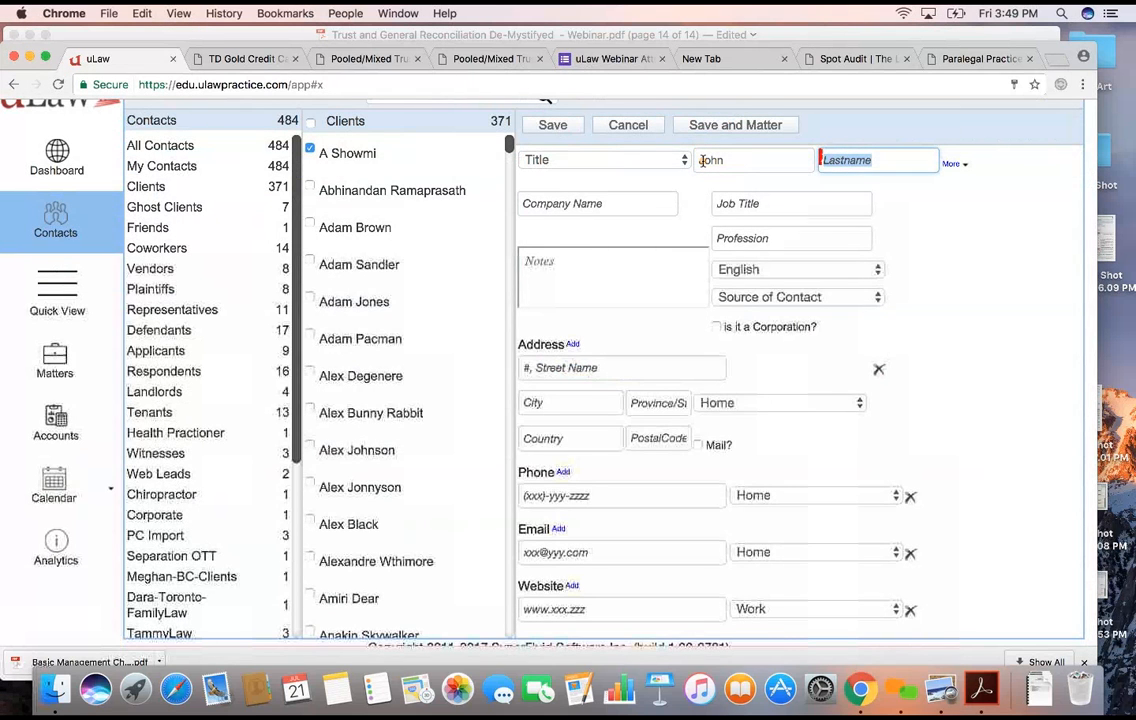
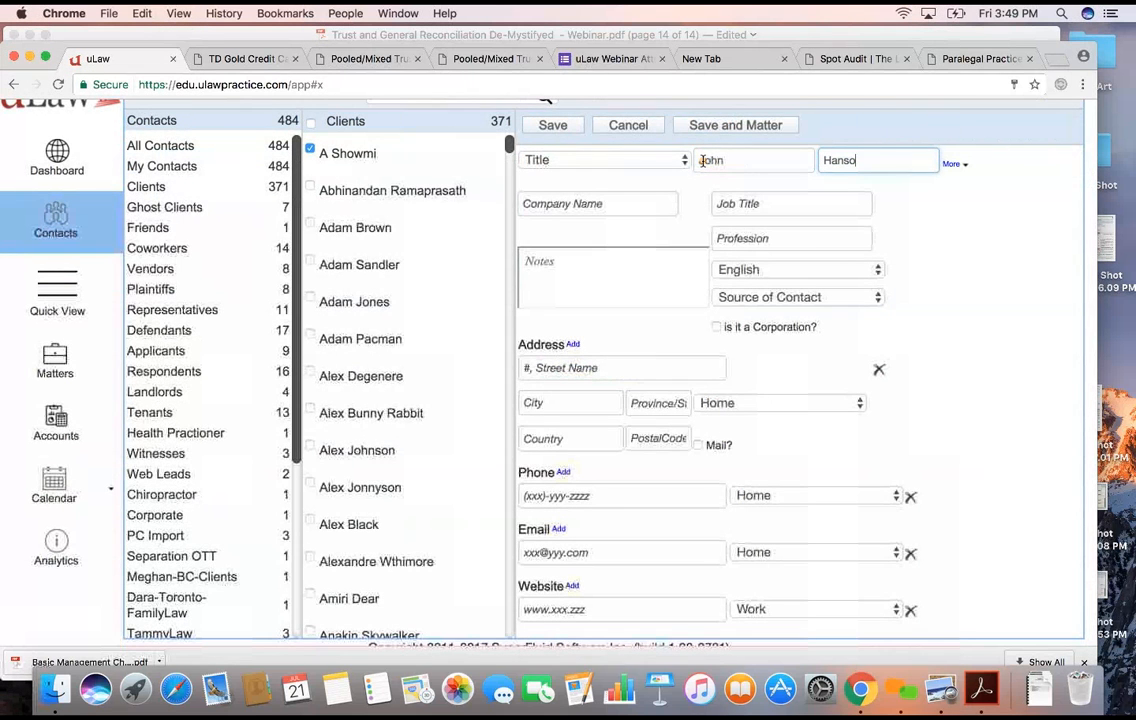
- Fill in the client's street address, city, province and country, and save the contact together with a new matter
{"action": "left_click", "coordinate": [561, 370]}
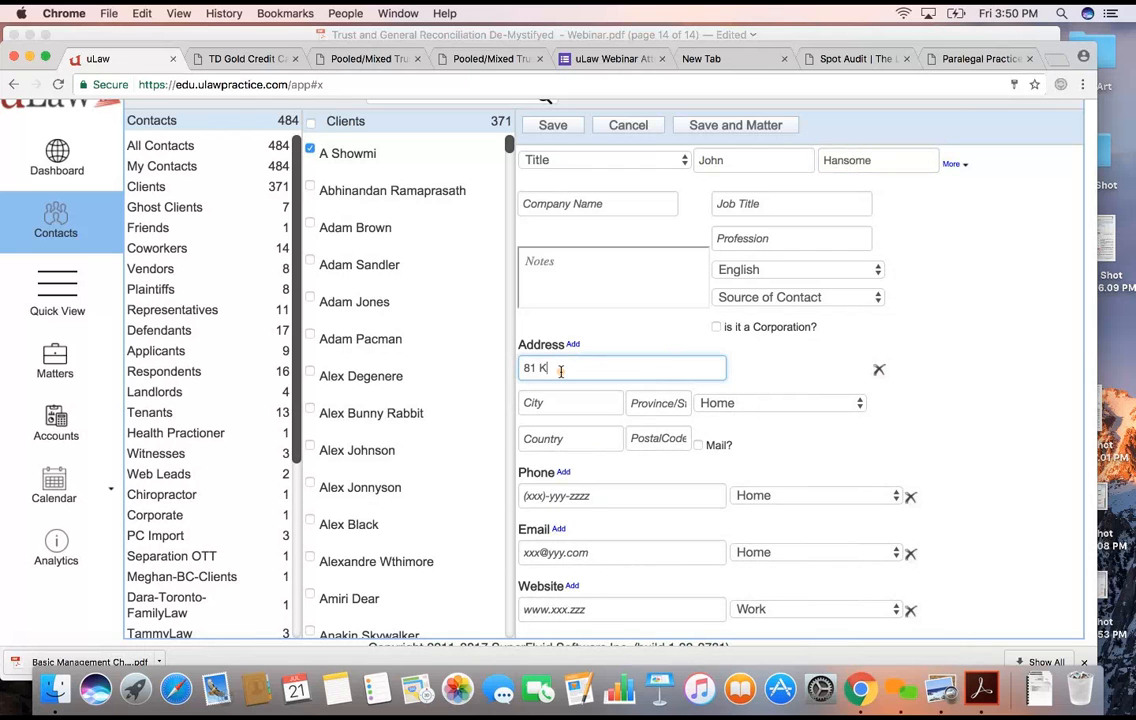
{"action": "key", "text": "Tab"}
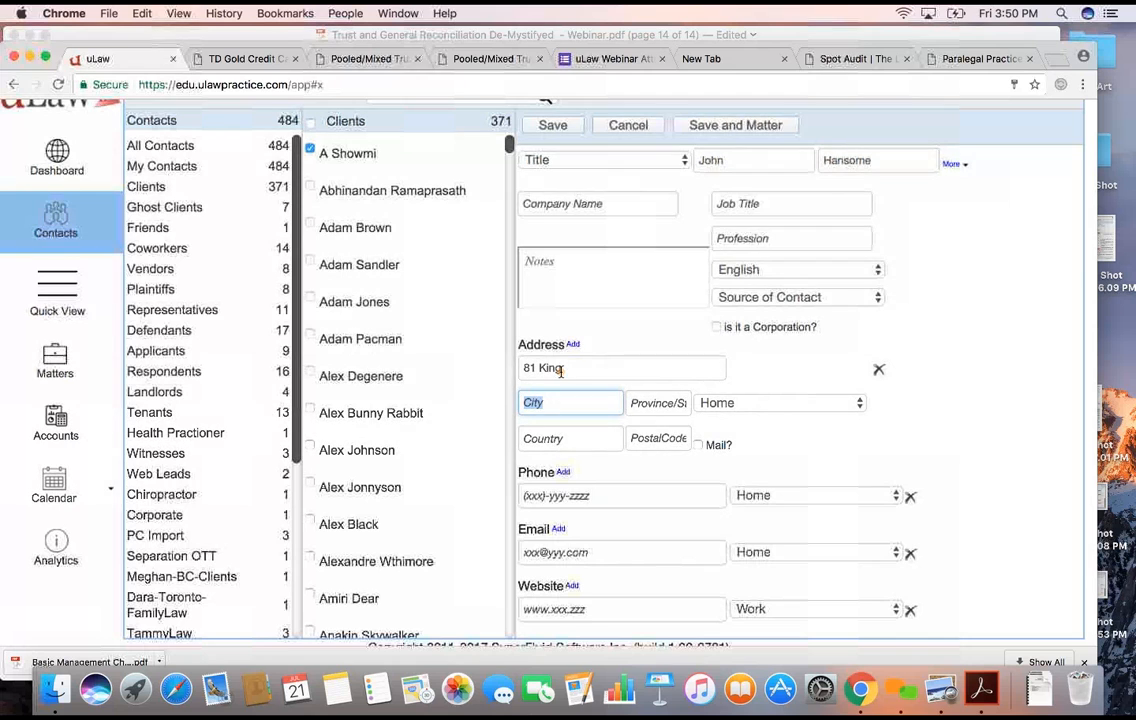
{"action": "type", "text": "Ottawa"}
{"action": "key", "text": "Tab"}
{"action": "type", "text": "ON"}
{"action": "key", "text": "Tab"}
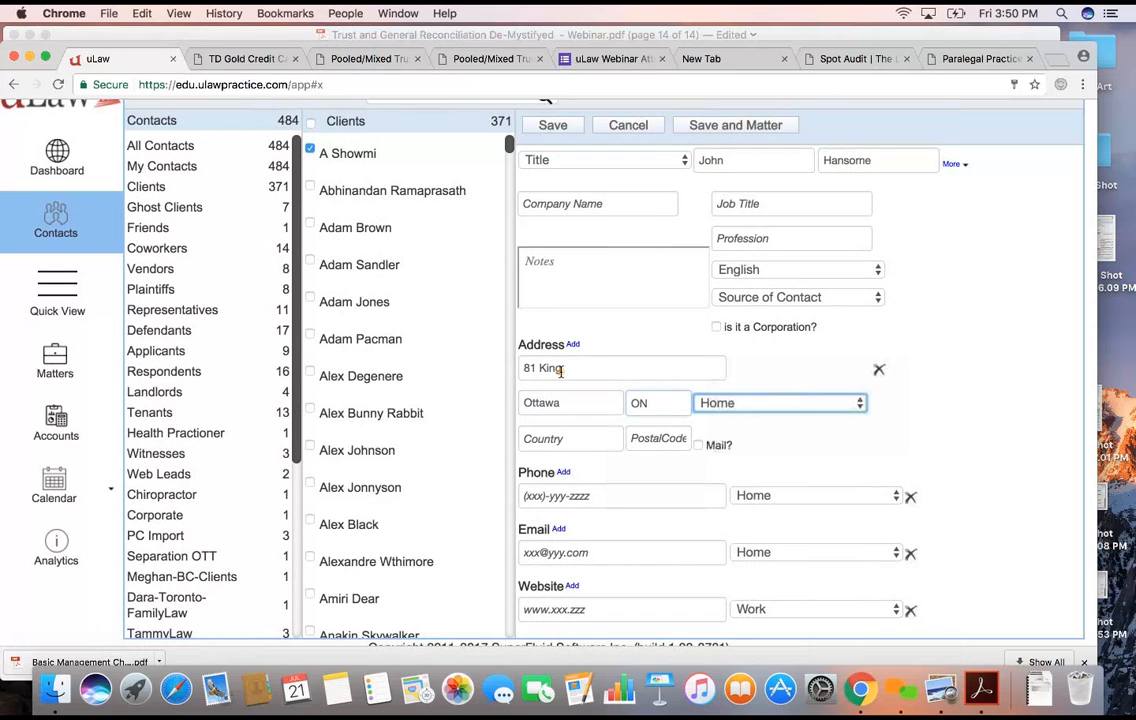
{"action": "key", "text": "Tab"}
{"action": "type", "text": "ca"}
{"action": "left_click", "coordinate": [556, 472]}
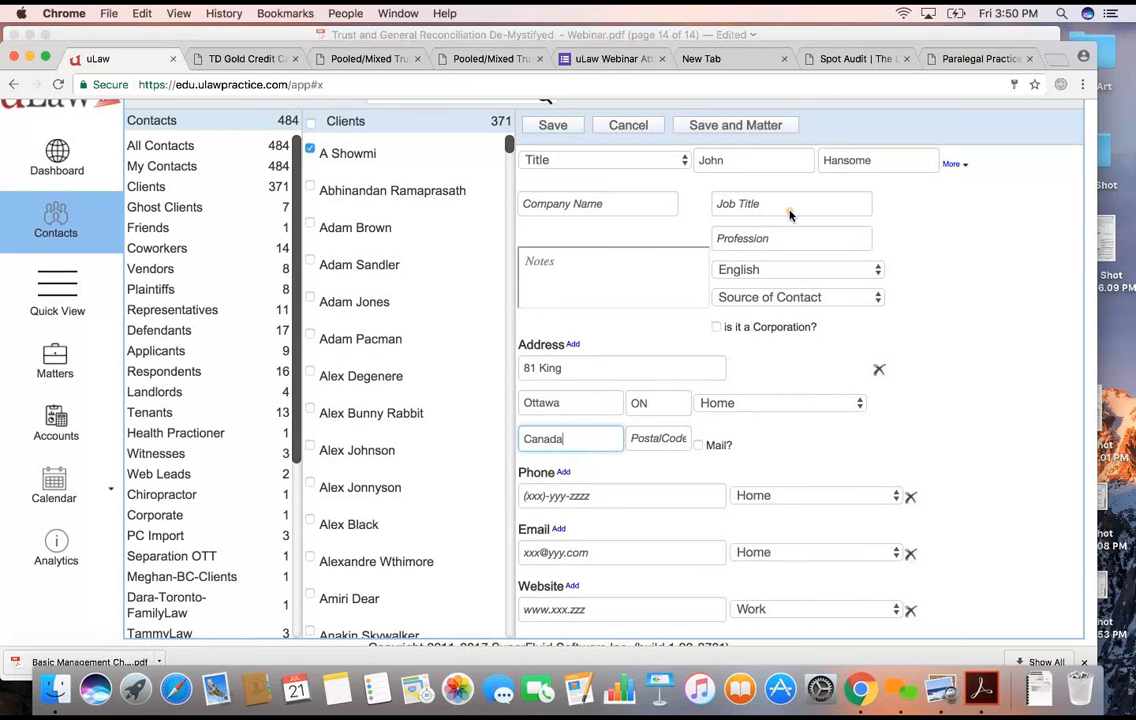
{"action": "left_click", "coordinate": [738, 130]}
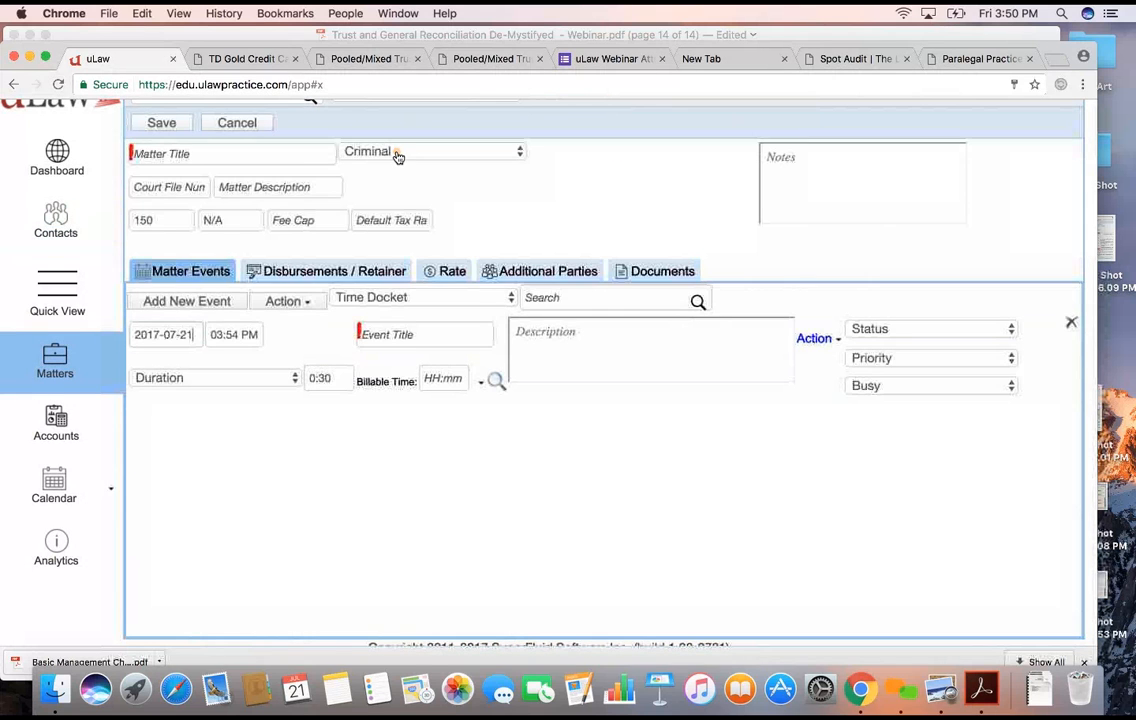
- Title the new matter with the names of the two opposing parties and set its type to Small Claims
{"action": "left_click", "coordinate": [297, 151]}
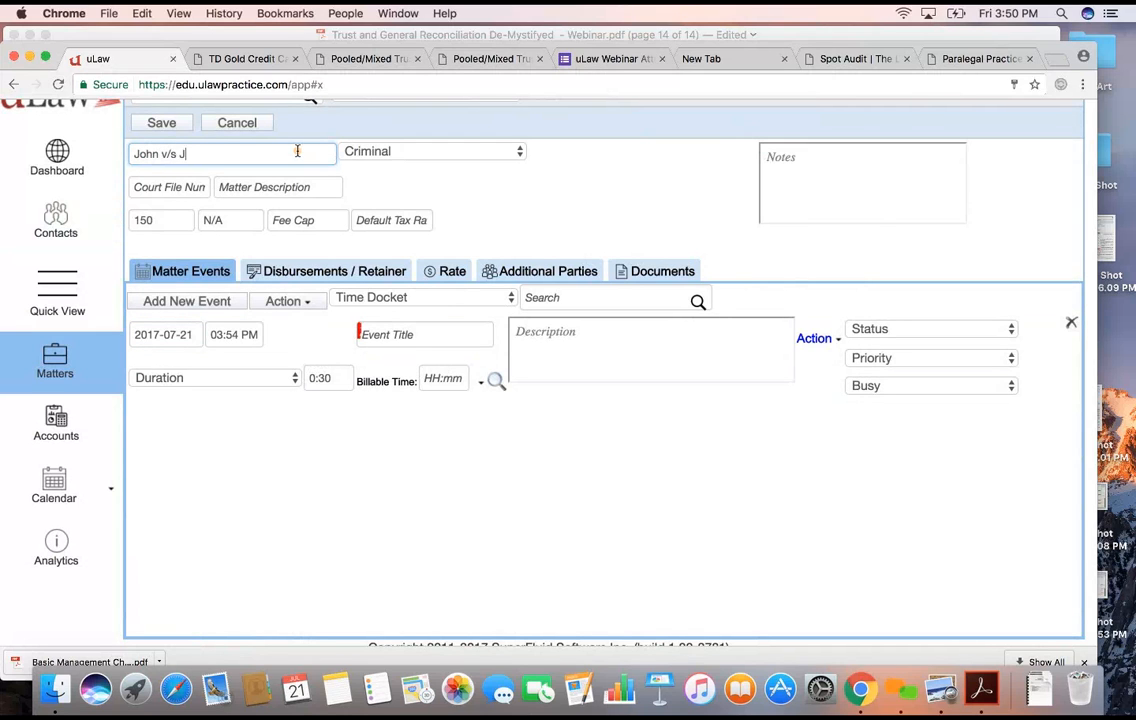
{"action": "left_click", "coordinate": [370, 152]}
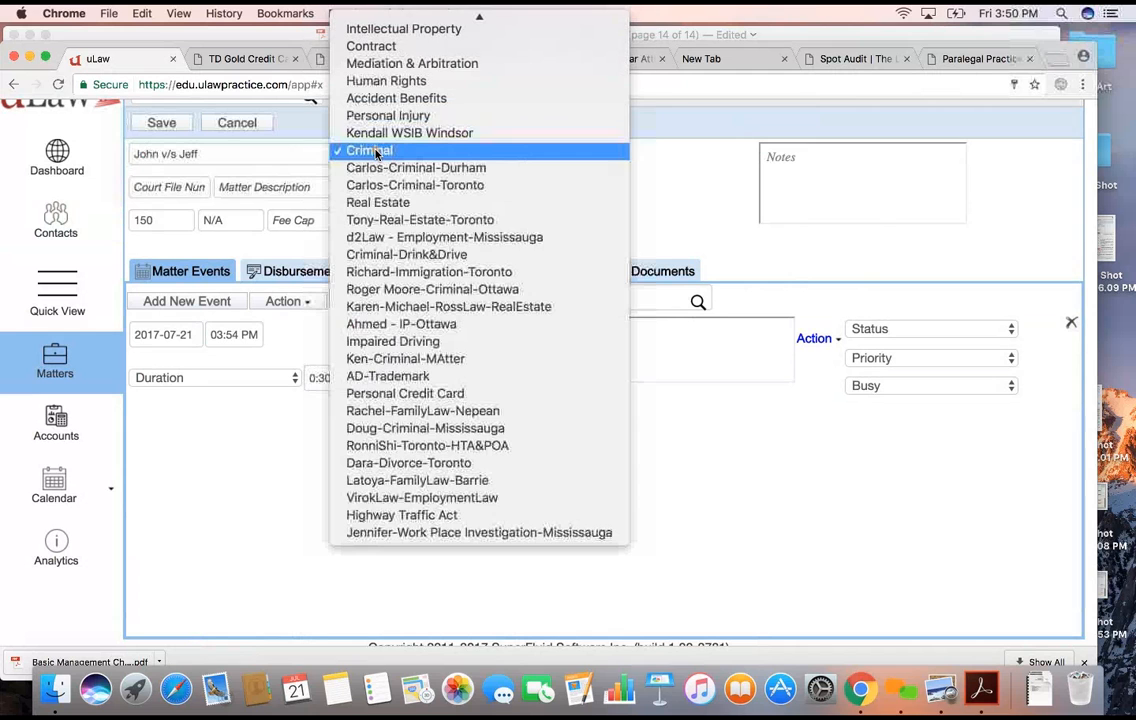
{"action": "mouse_move", "coordinate": [399, 10]}
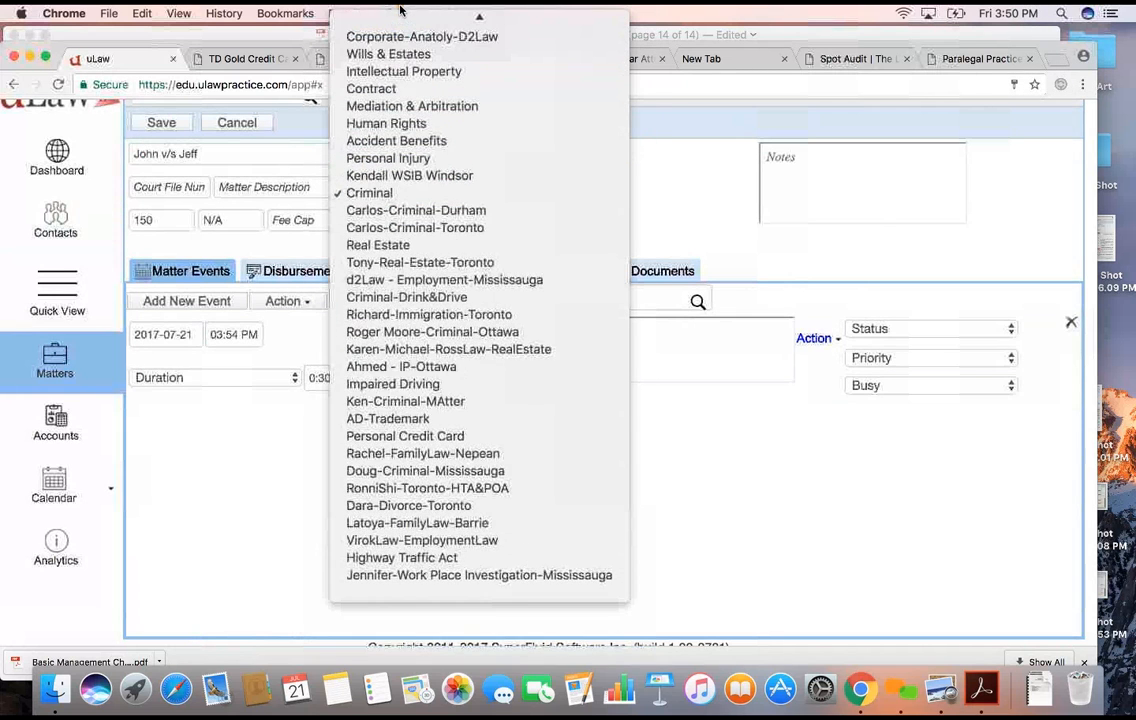
{"action": "left_click", "coordinate": [399, 130]}
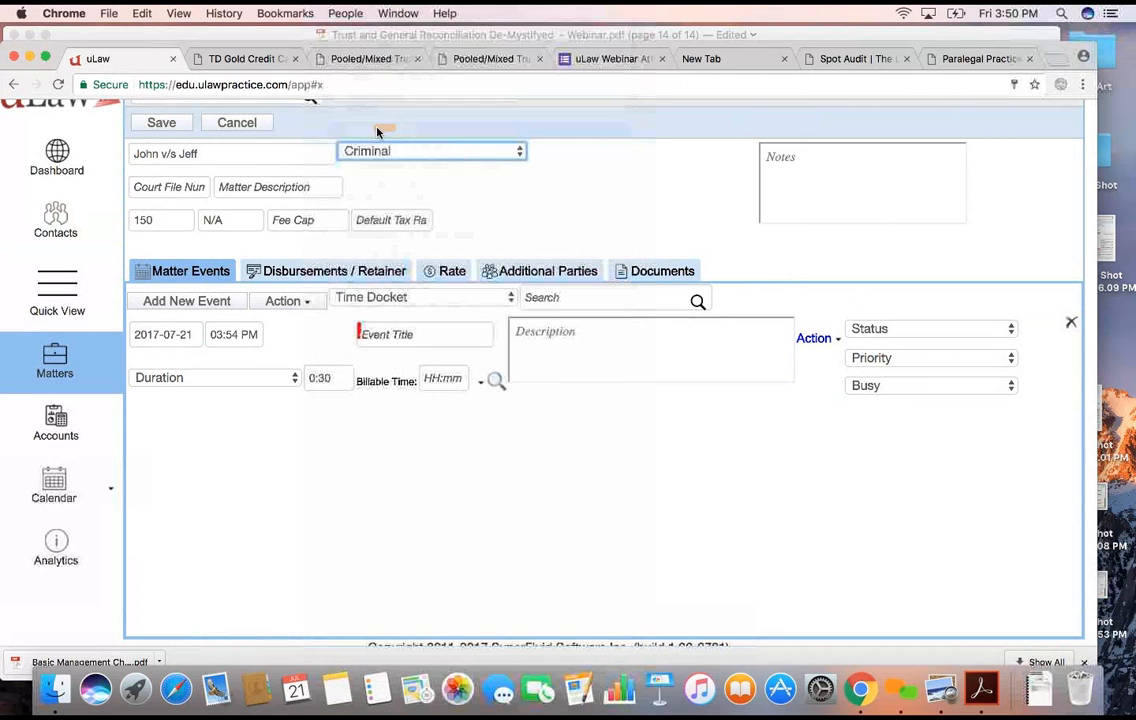
{"action": "left_click", "coordinate": [159, 123]}
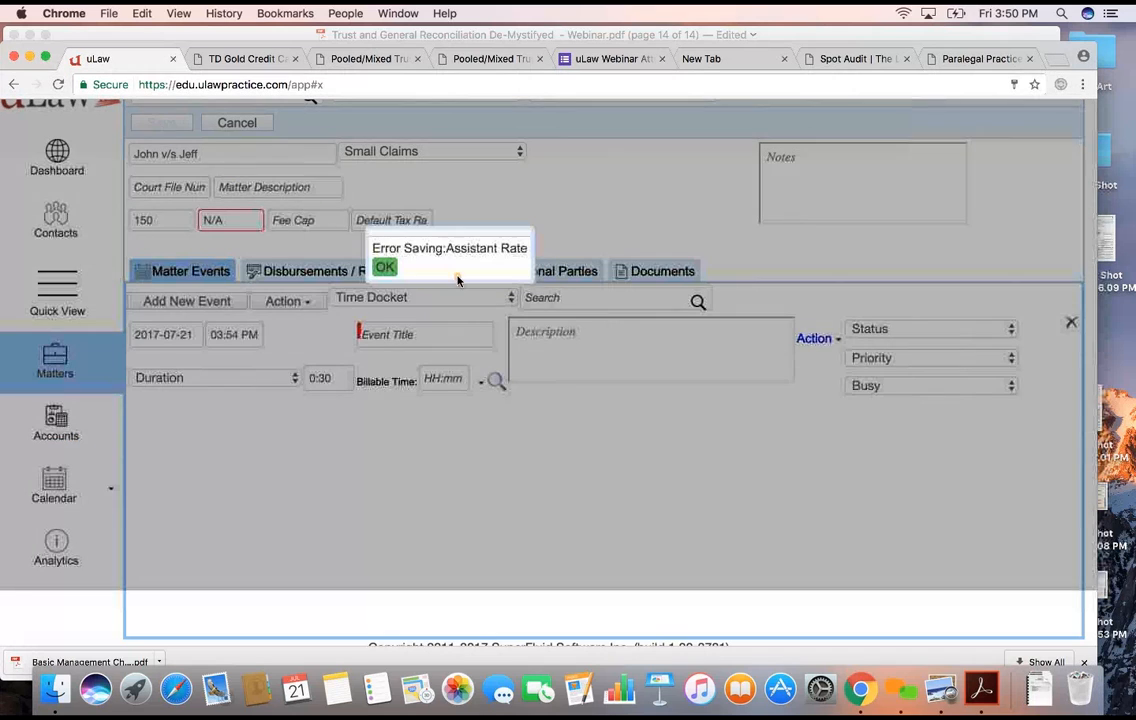
- Set the matter's assistant rate to 100 and save the matter
{"action": "left_click", "coordinate": [384, 267]}
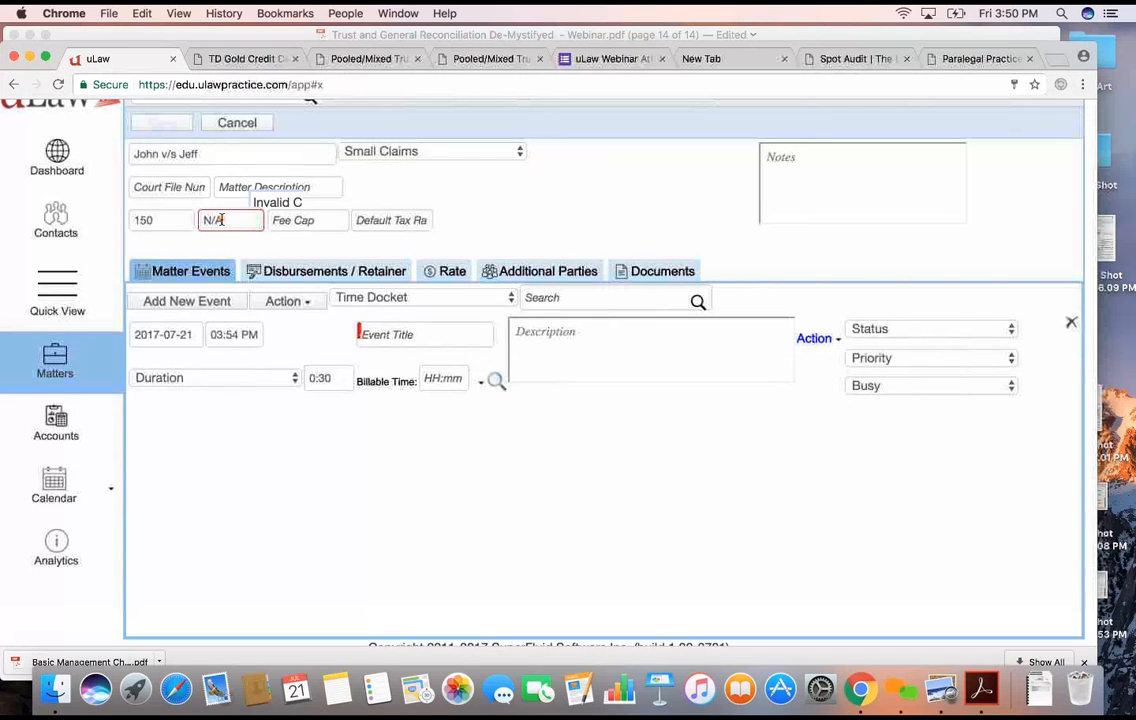
{"action": "type", "text": "100"}
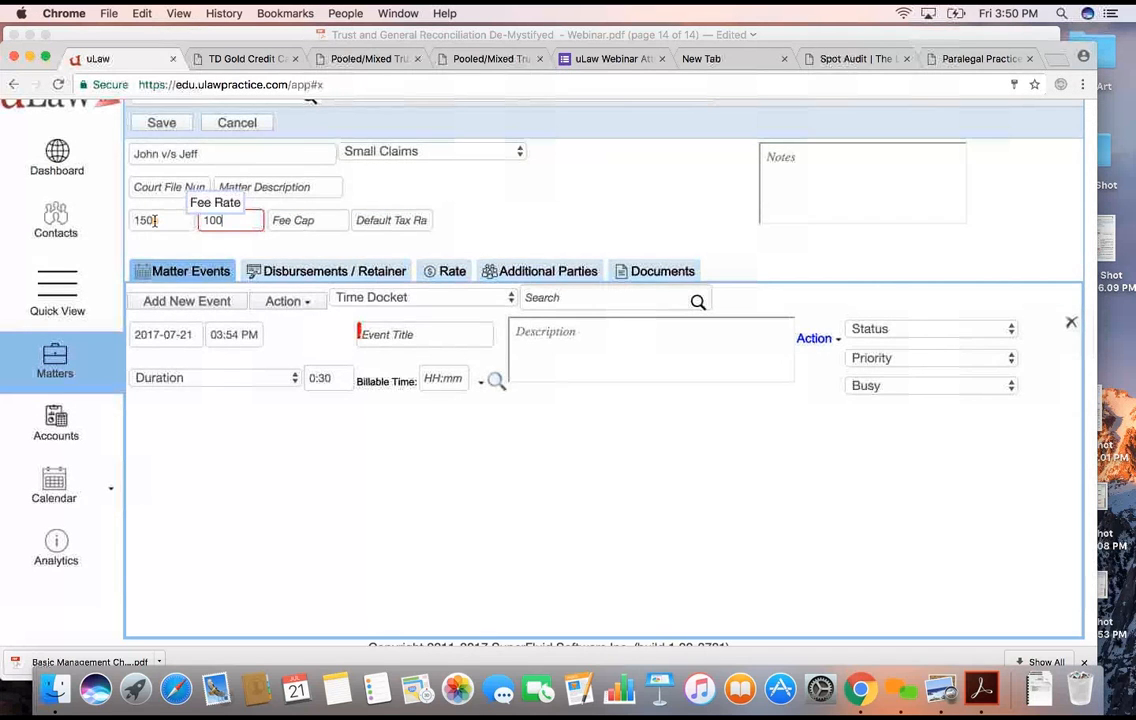
{"action": "left_click", "coordinate": [166, 122]}
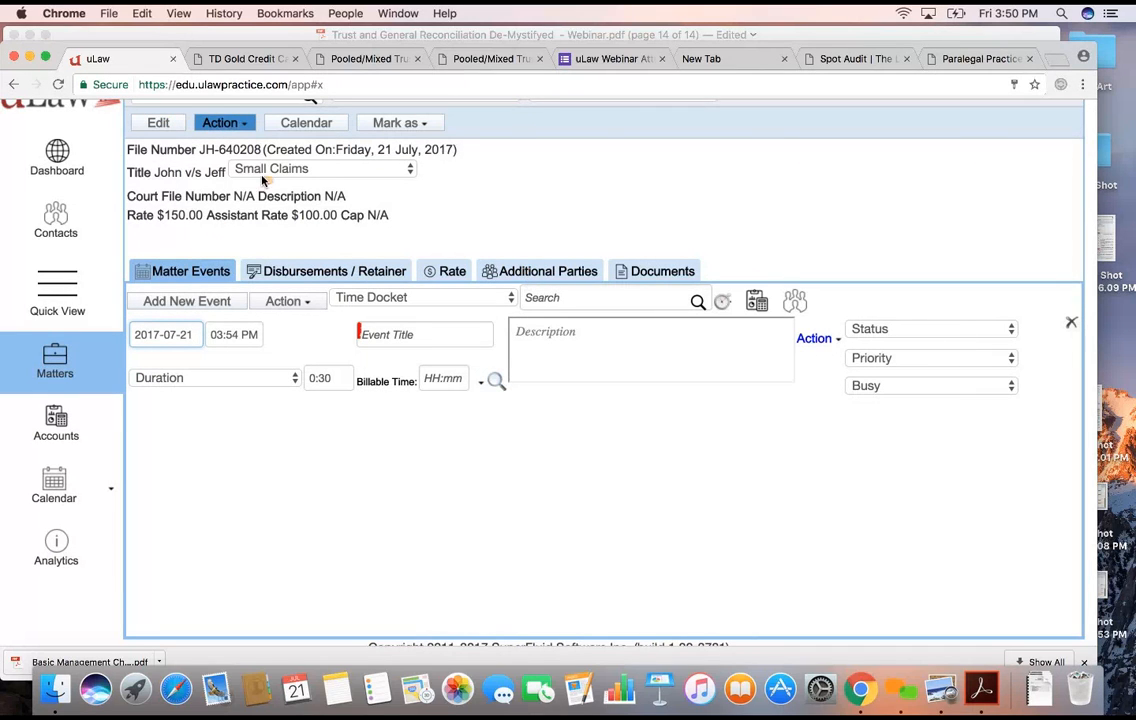
- Add an existing contact to the matter as an additional party with the role Defendant
{"action": "left_click", "coordinate": [562, 272]}
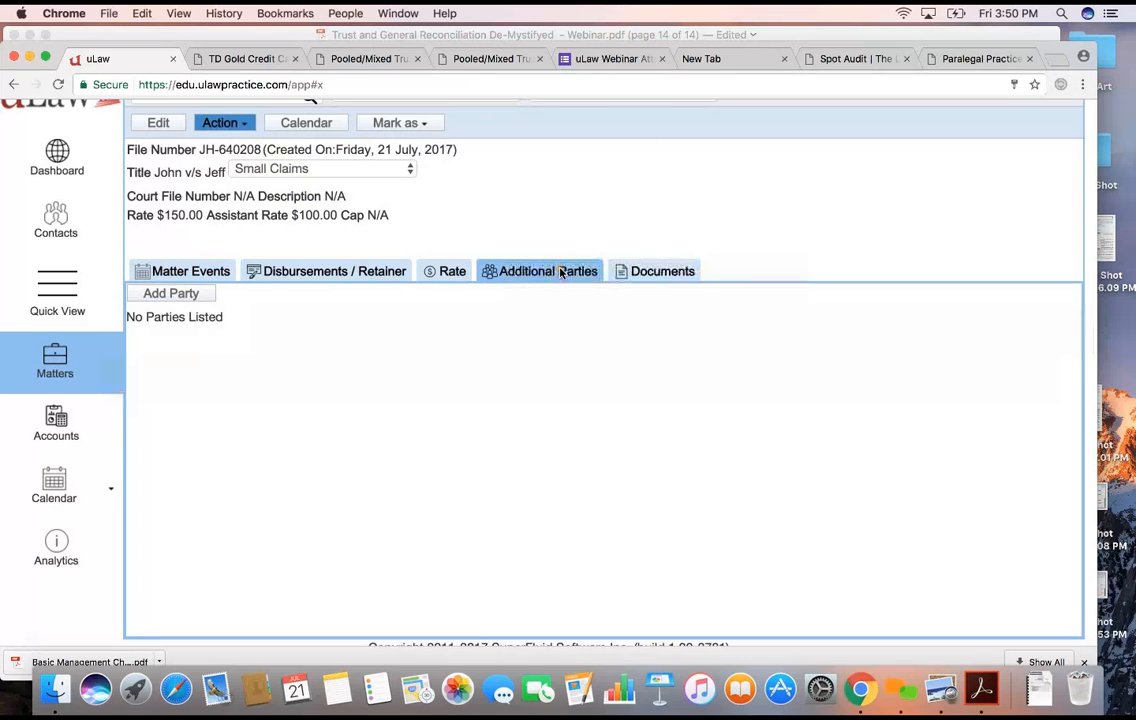
{"action": "left_click", "coordinate": [205, 296]}
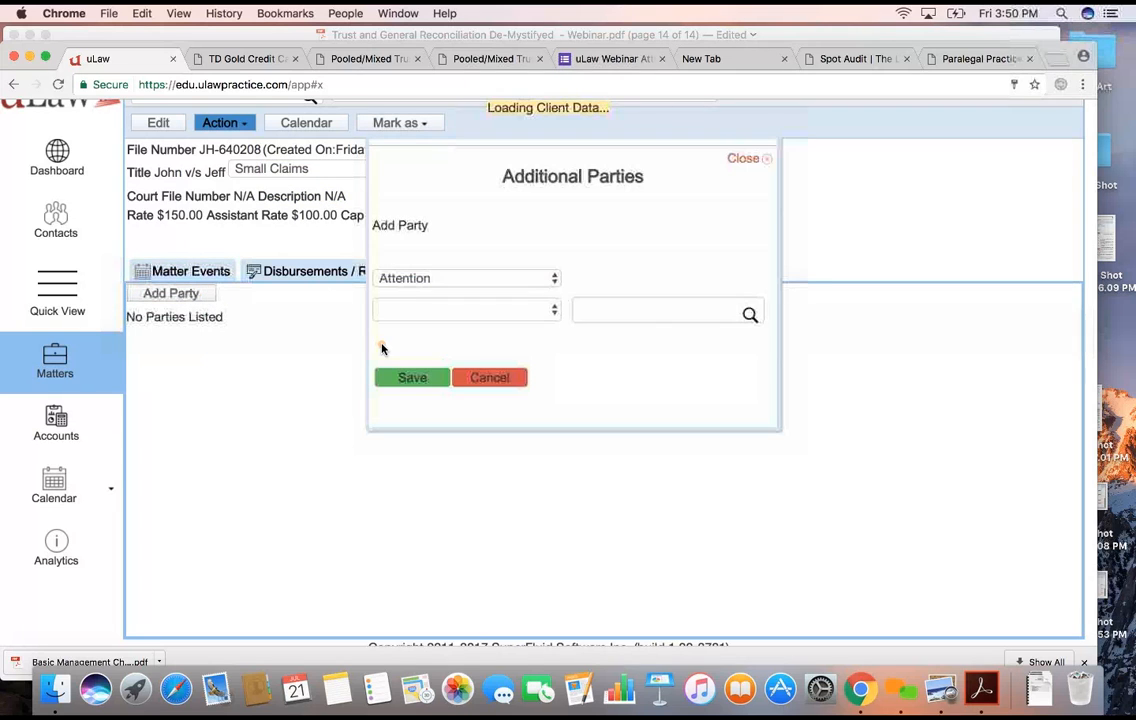
{"action": "left_click", "coordinate": [592, 311]}
{"action": "type", "text": "jeff"}
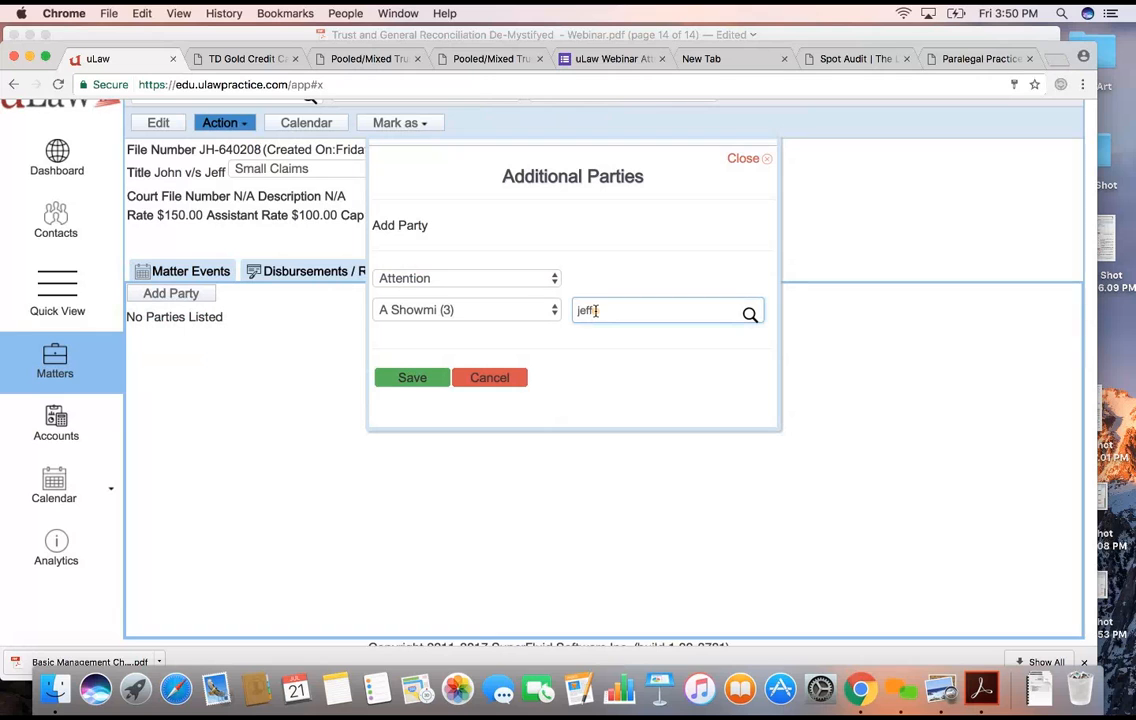
{"action": "key", "text": "BackSpace"}
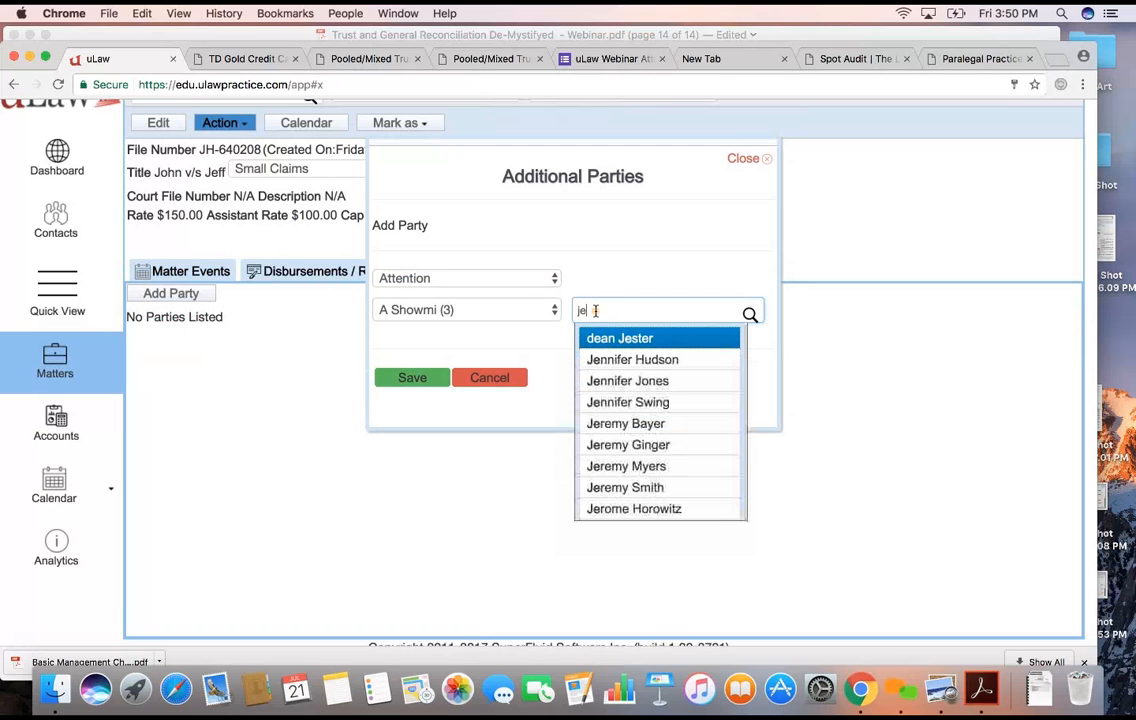
{"action": "left_click", "coordinate": [620, 387]}
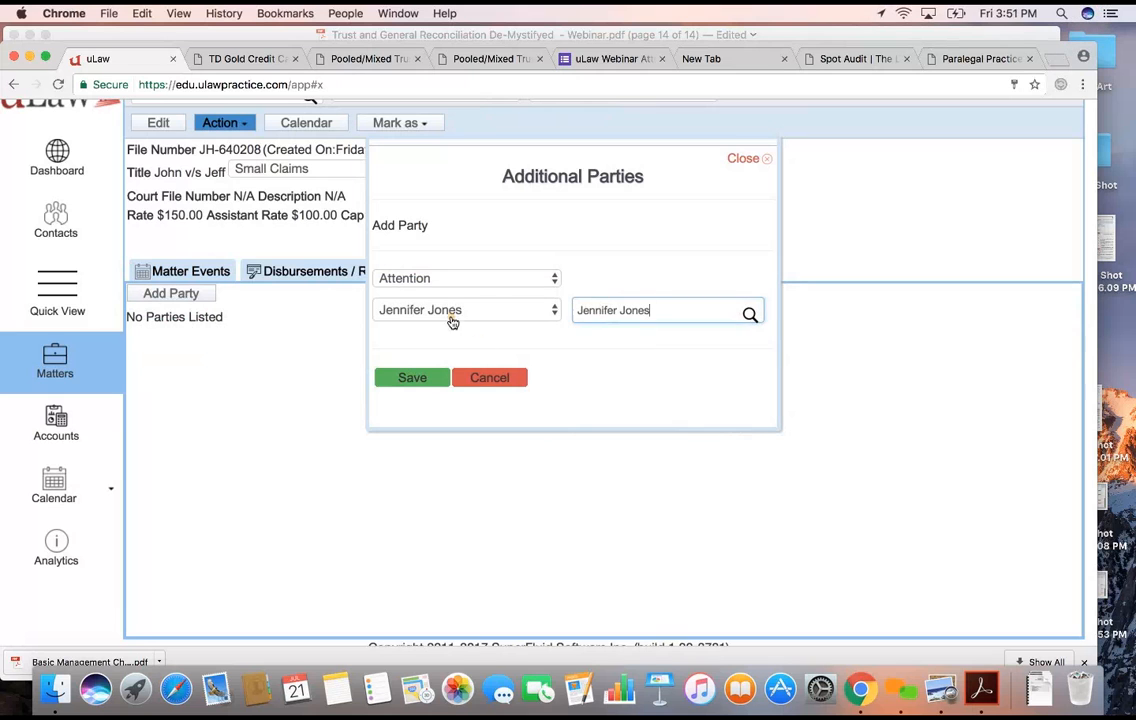
{"action": "left_click", "coordinate": [434, 282]}
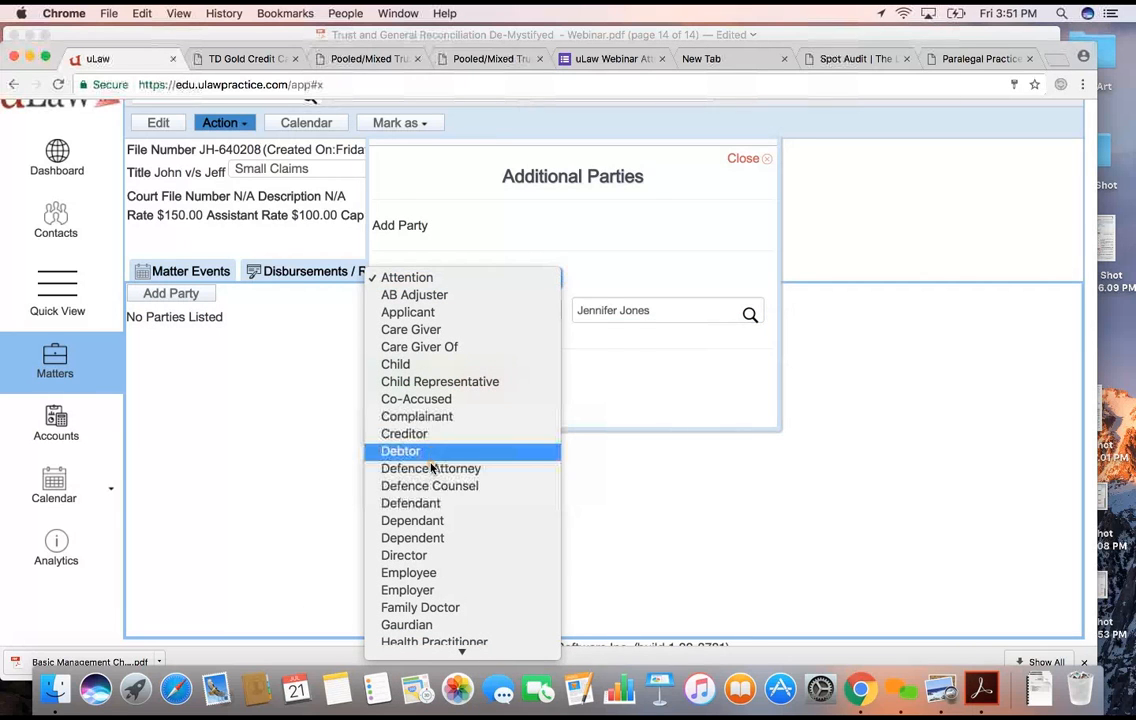
{"action": "left_click", "coordinate": [431, 503]}
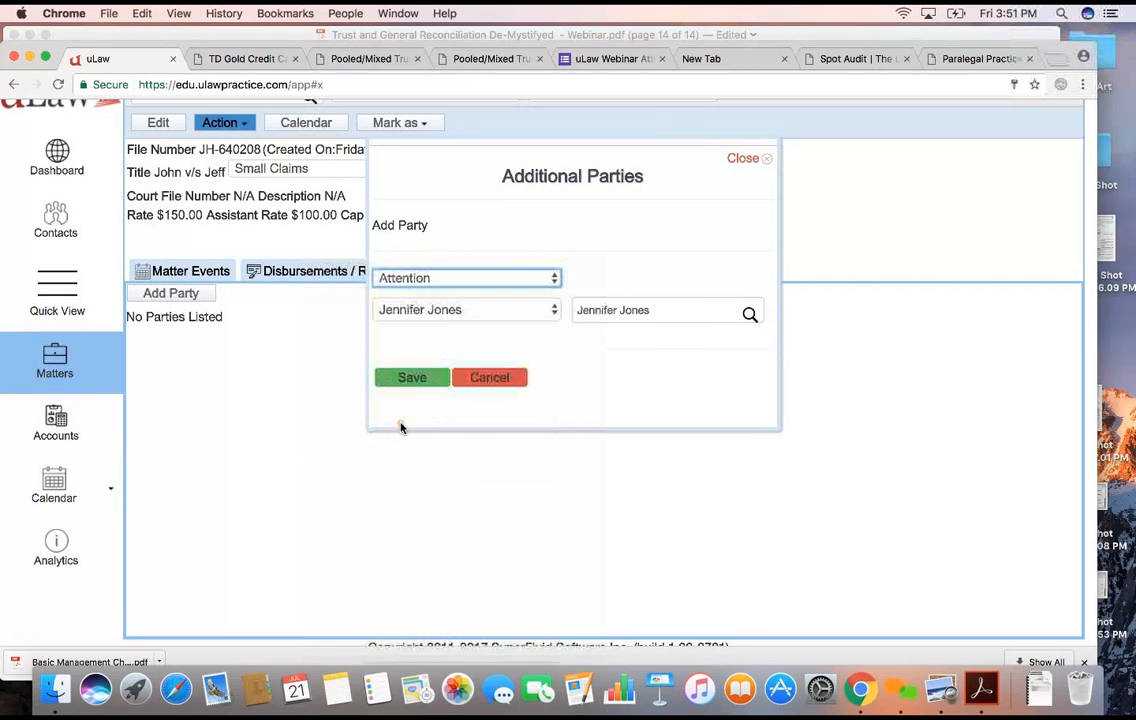
{"action": "left_click", "coordinate": [410, 376]}
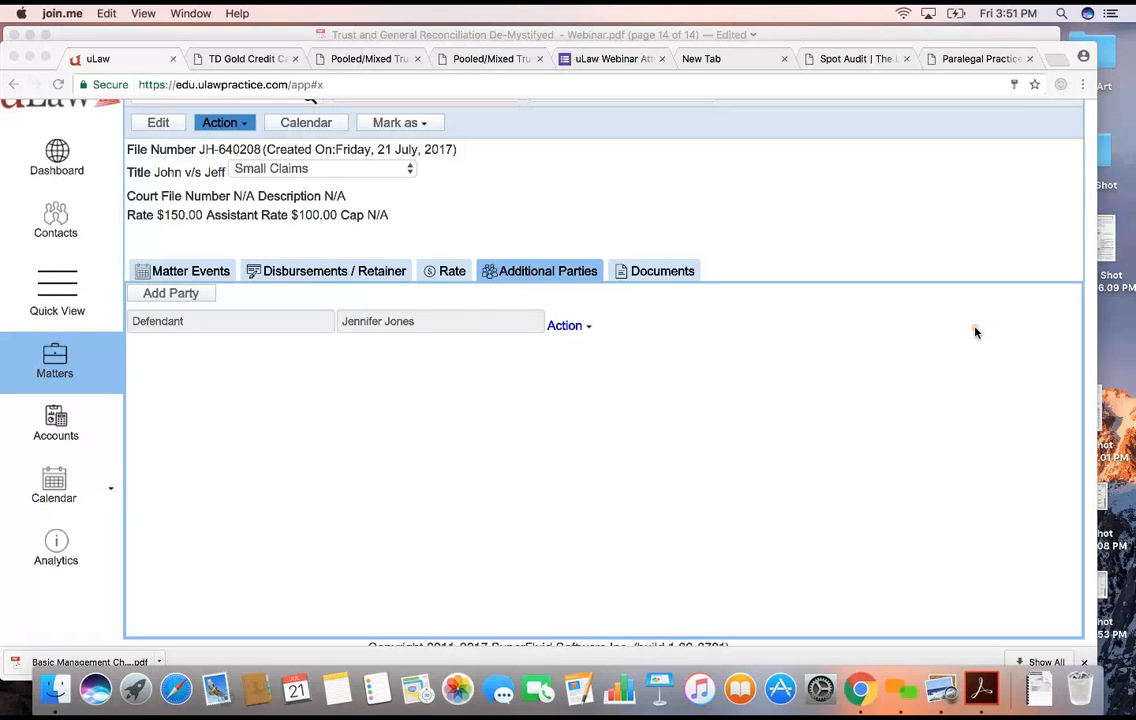
- Start a new retainer for the matter with an amount of $500.00 and payment reference 23
{"action": "left_click", "coordinate": [363, 281]}
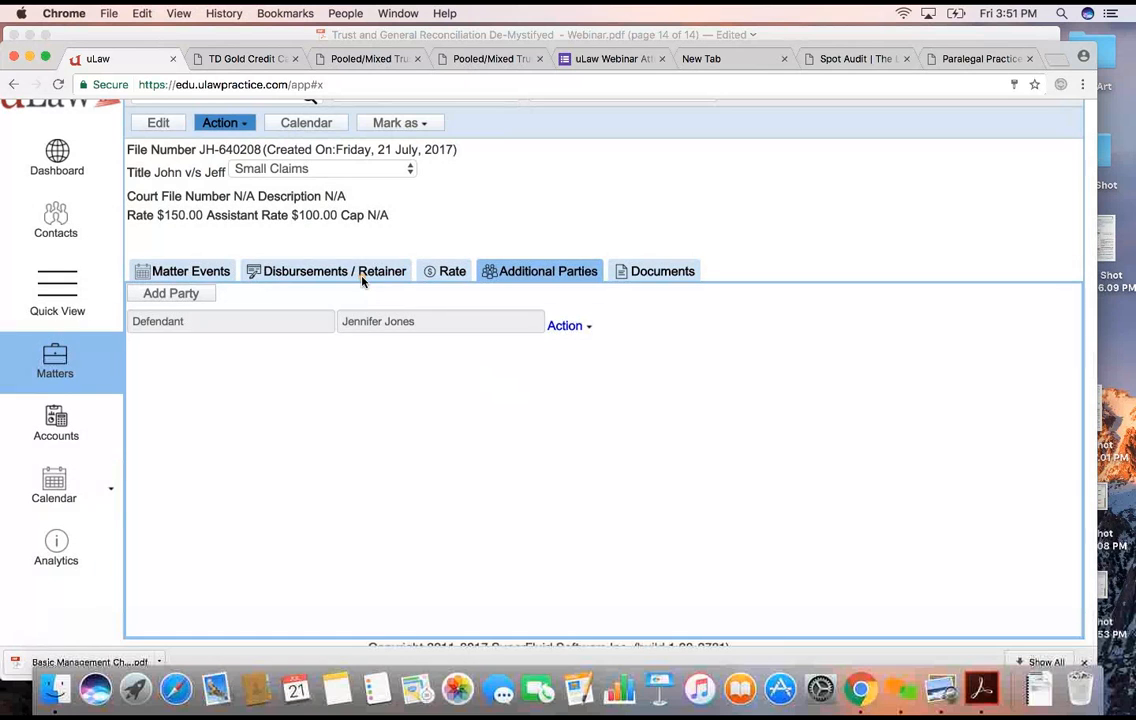
{"action": "left_click", "coordinate": [354, 273]}
{"action": "left_click", "coordinate": [525, 294]}
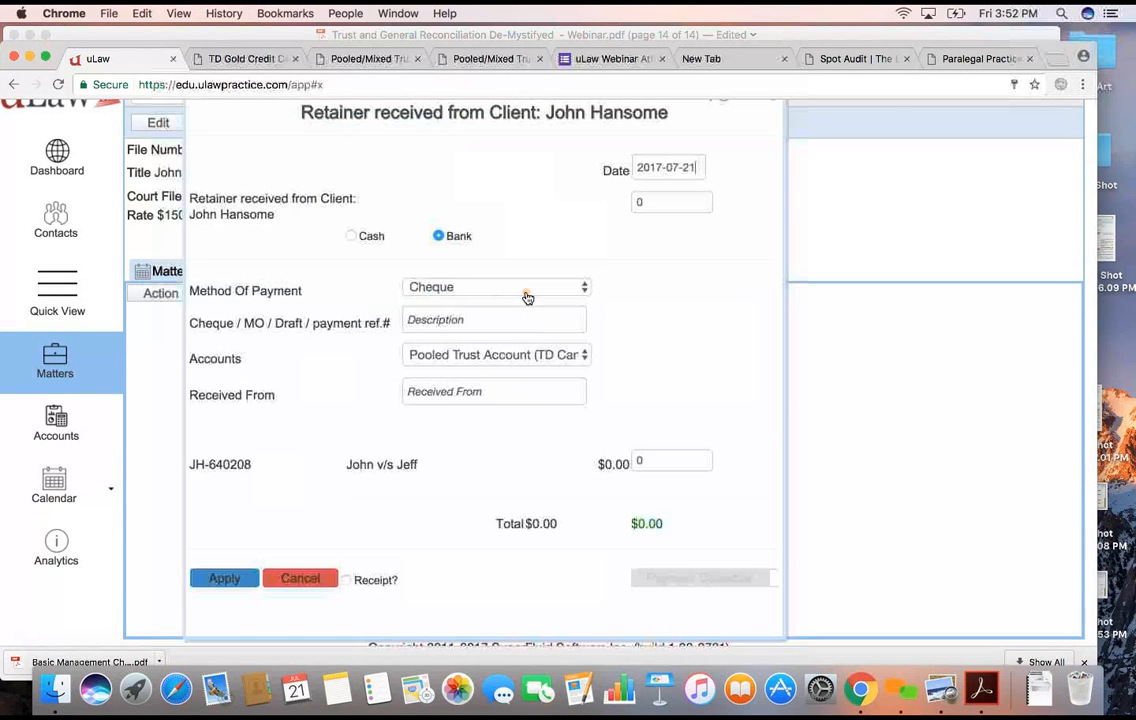
{"action": "key", "text": "Tab"}
{"action": "type", "text": "50"}
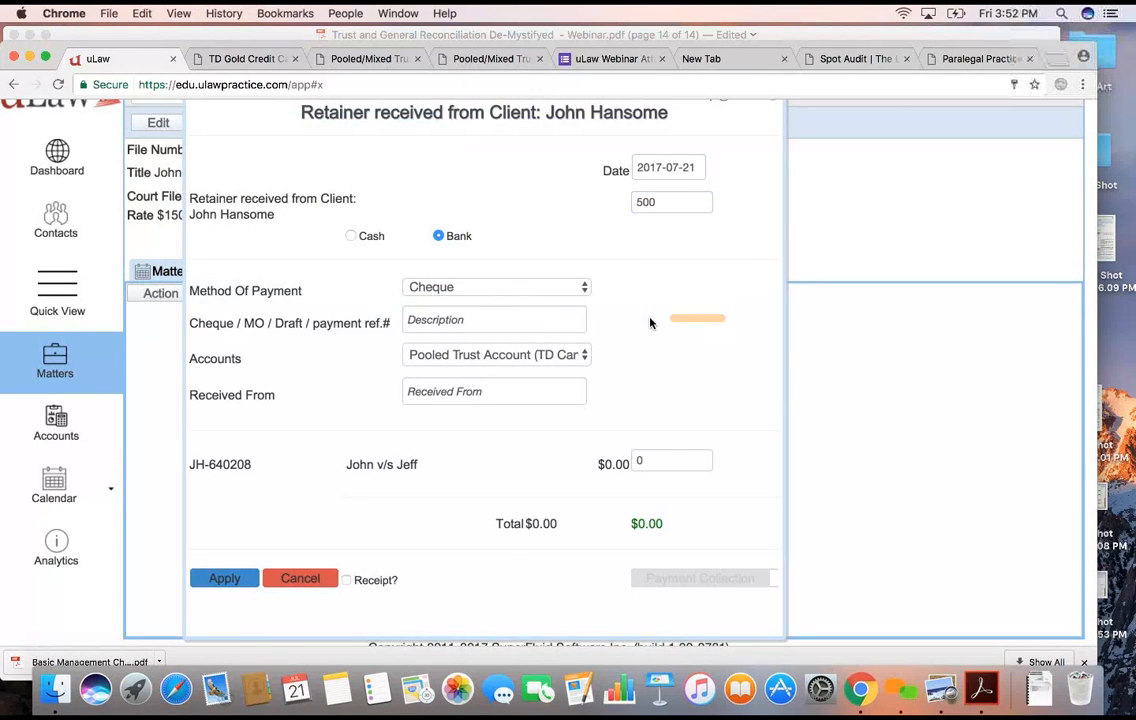
{"action": "left_click", "coordinate": [505, 319]}
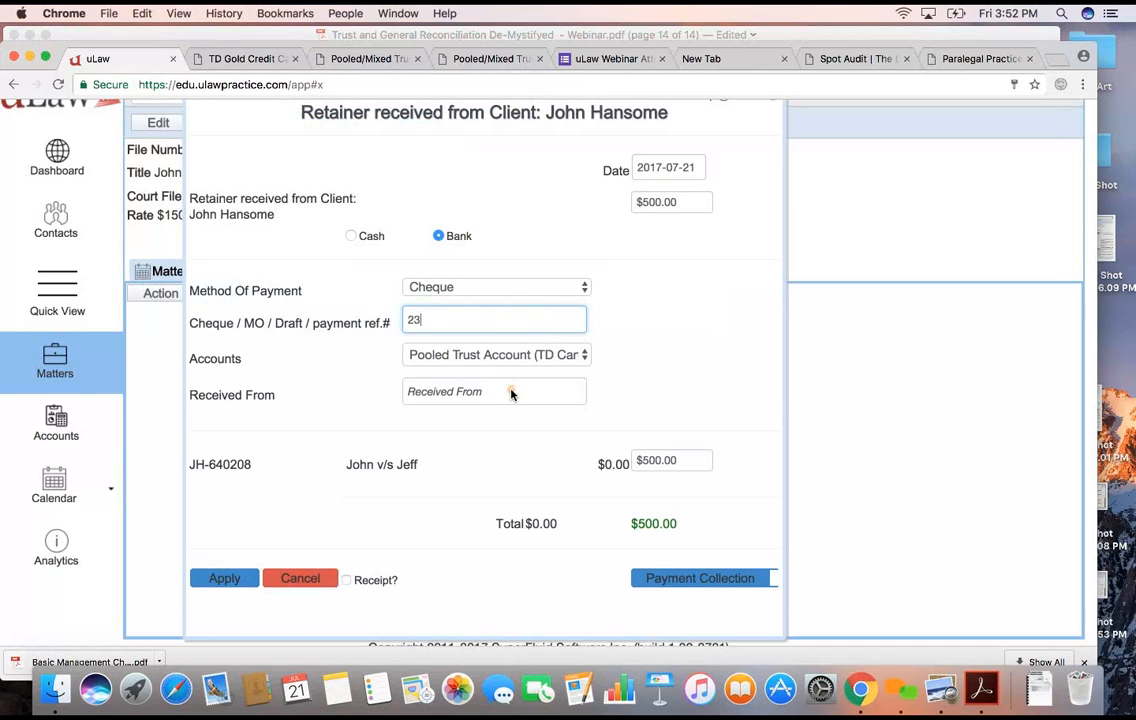
{"action": "left_click", "coordinate": [467, 288]}
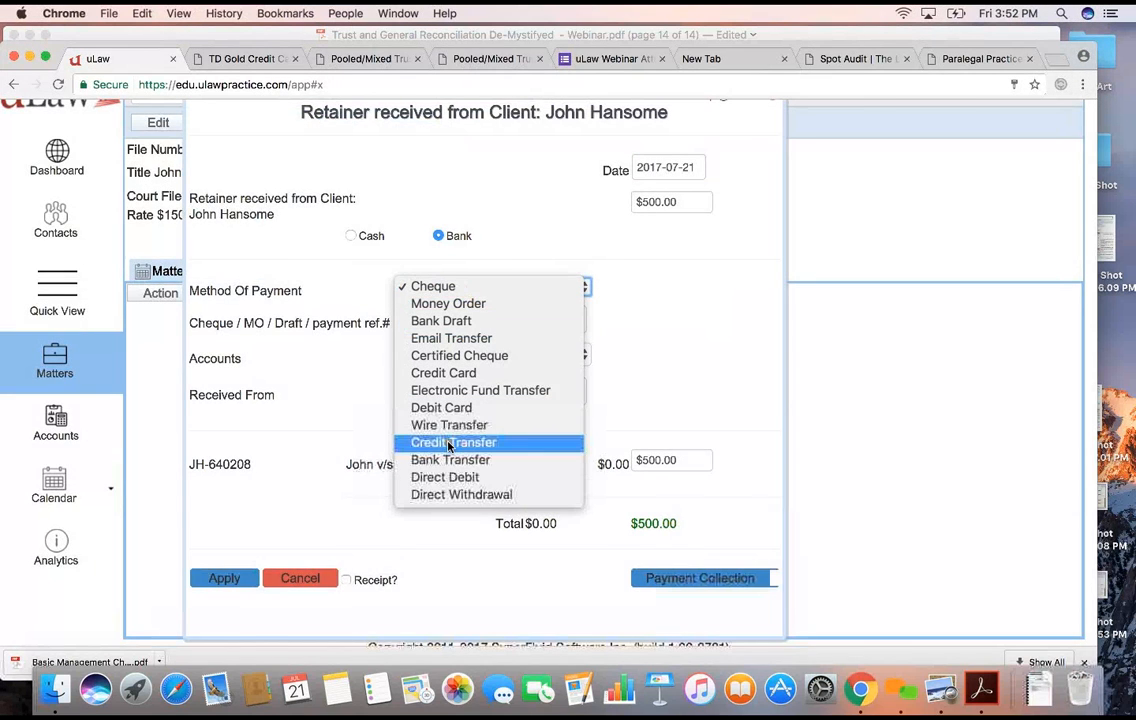
{"action": "left_click", "coordinate": [652, 370]}
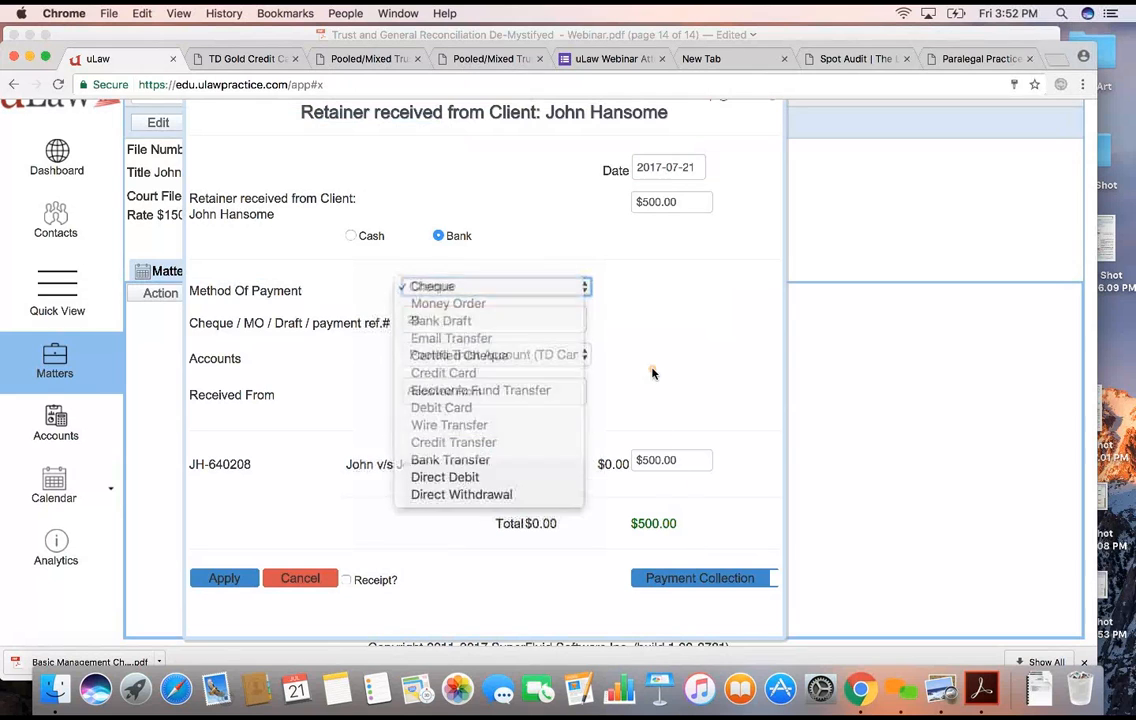
- Start payment collection for the retainer and validate all of its fields
{"action": "left_click", "coordinate": [691, 580]}
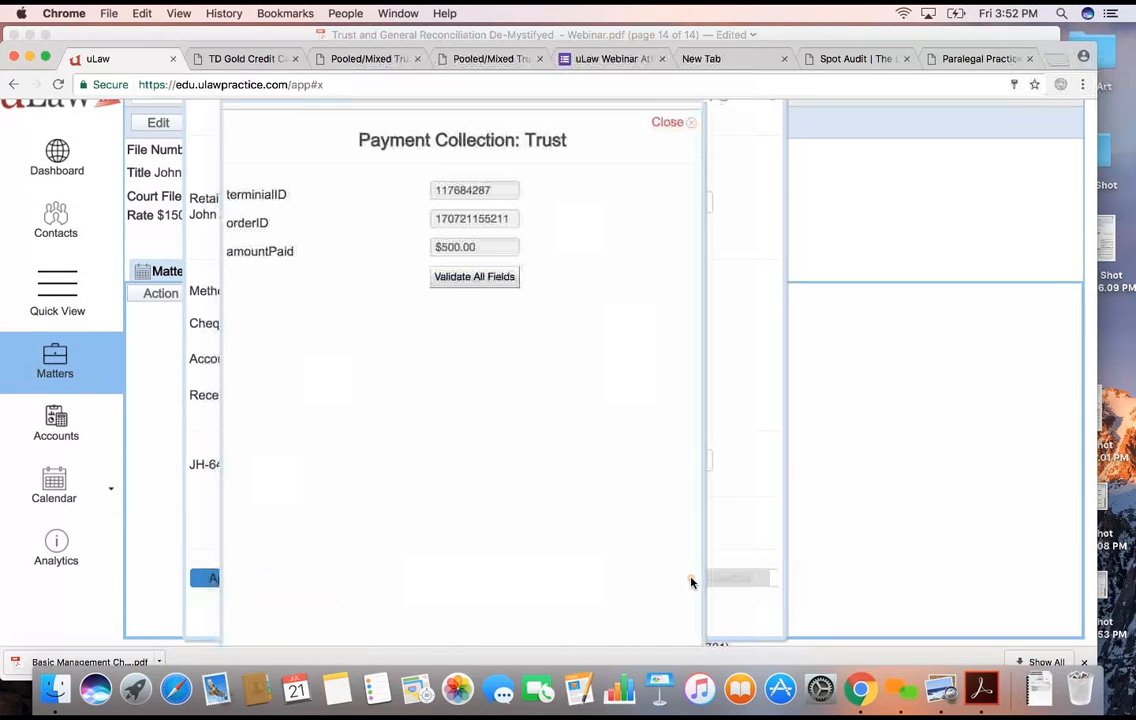
{"action": "left_click", "coordinate": [475, 277]}
{"action": "left_click", "coordinate": [279, 281]}
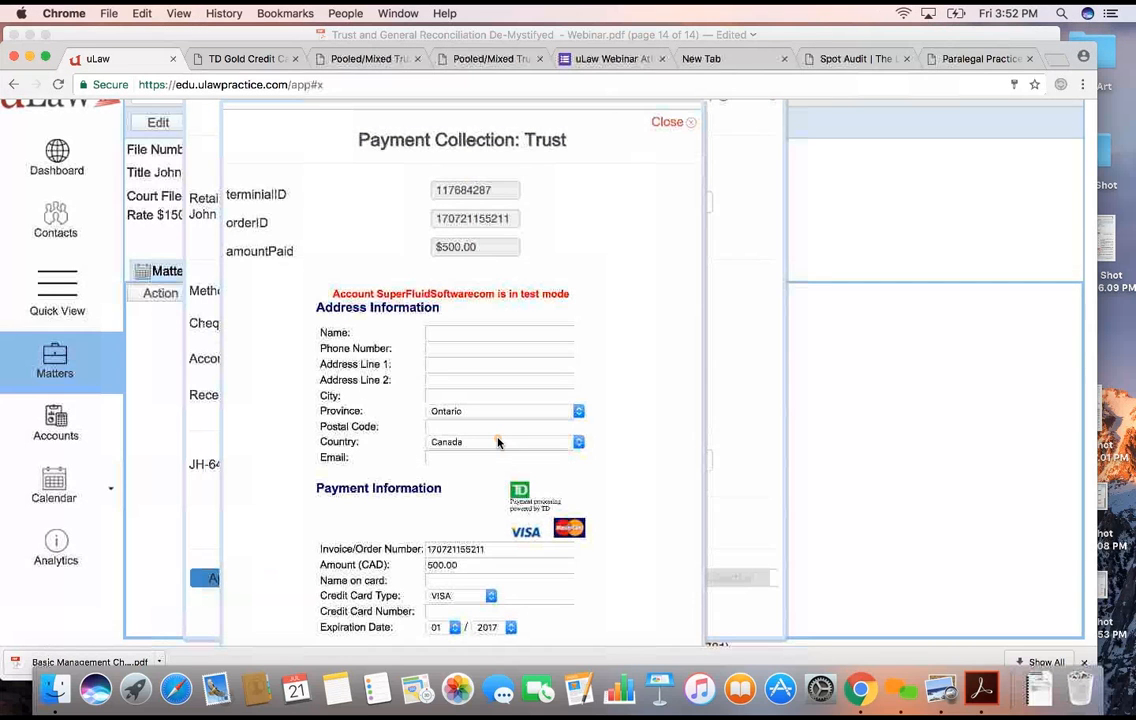
- Set the credit card type to MasterCard and enter the card number in the payment form
{"action": "scroll", "coordinate": [498, 442], "scroll_direction": "down", "scroll_amount": 3}
{"action": "scroll", "coordinate": [498, 442], "scroll_direction": "down", "scroll_amount": 4}
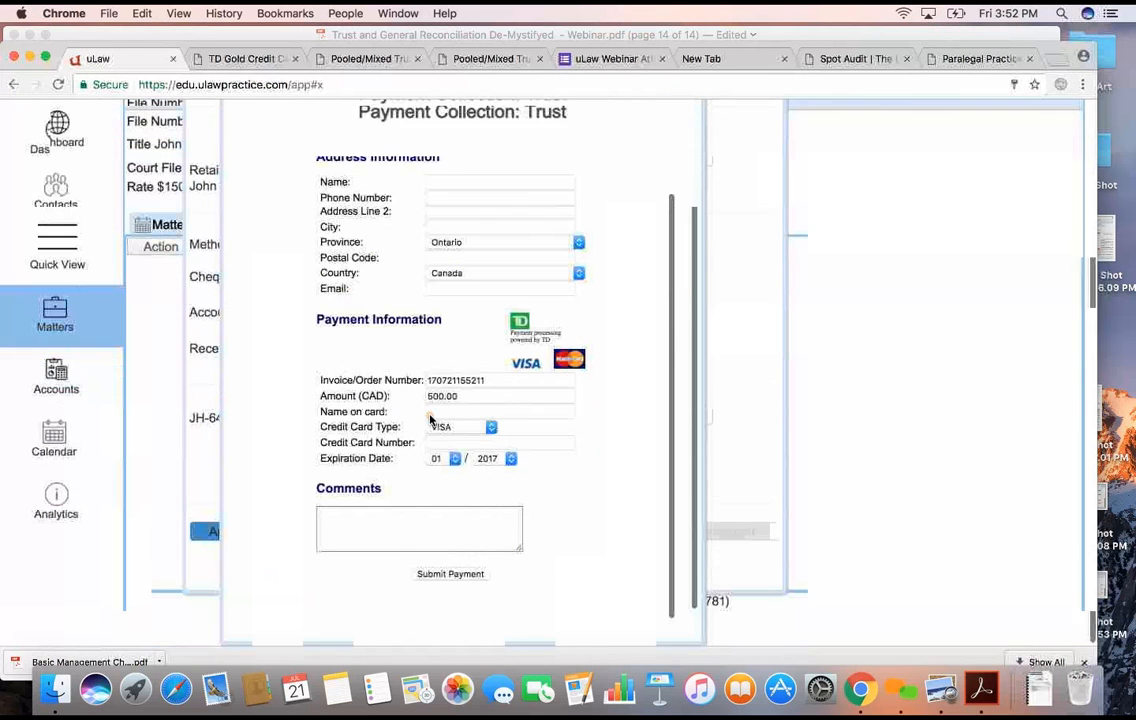
{"action": "left_click", "coordinate": [438, 412]}
{"action": "left_click", "coordinate": [444, 427]}
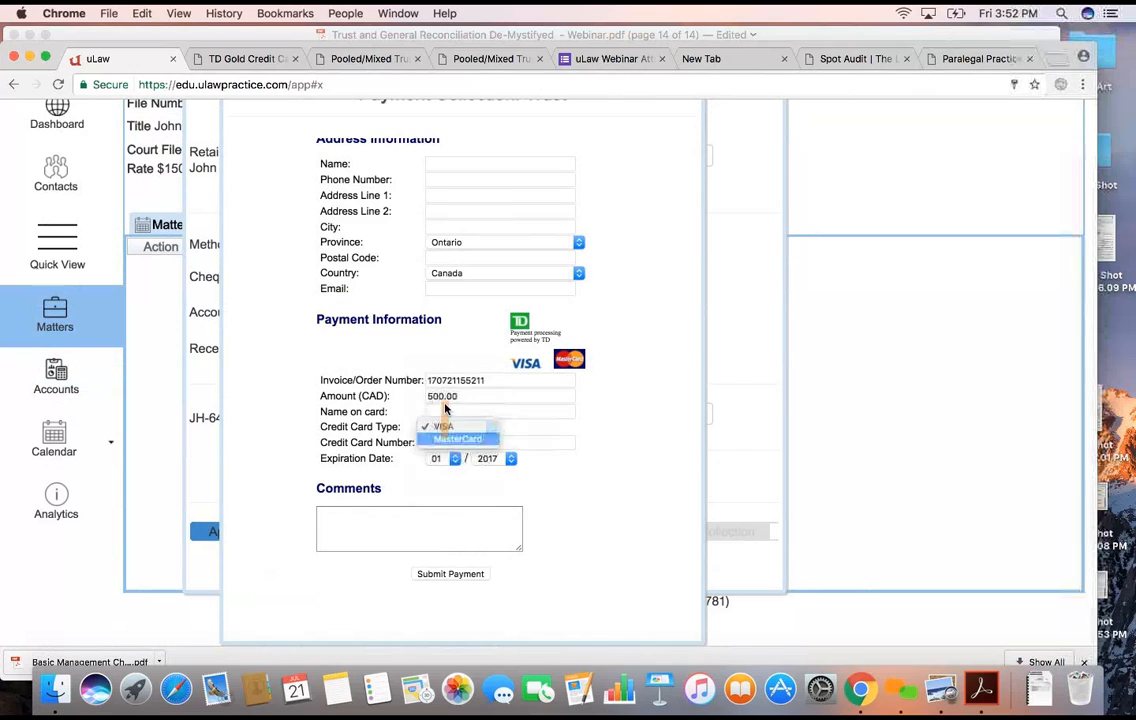
{"action": "left_click", "coordinate": [455, 439]}
{"action": "left_click", "coordinate": [445, 411]}
{"action": "type", "text": "5458"}
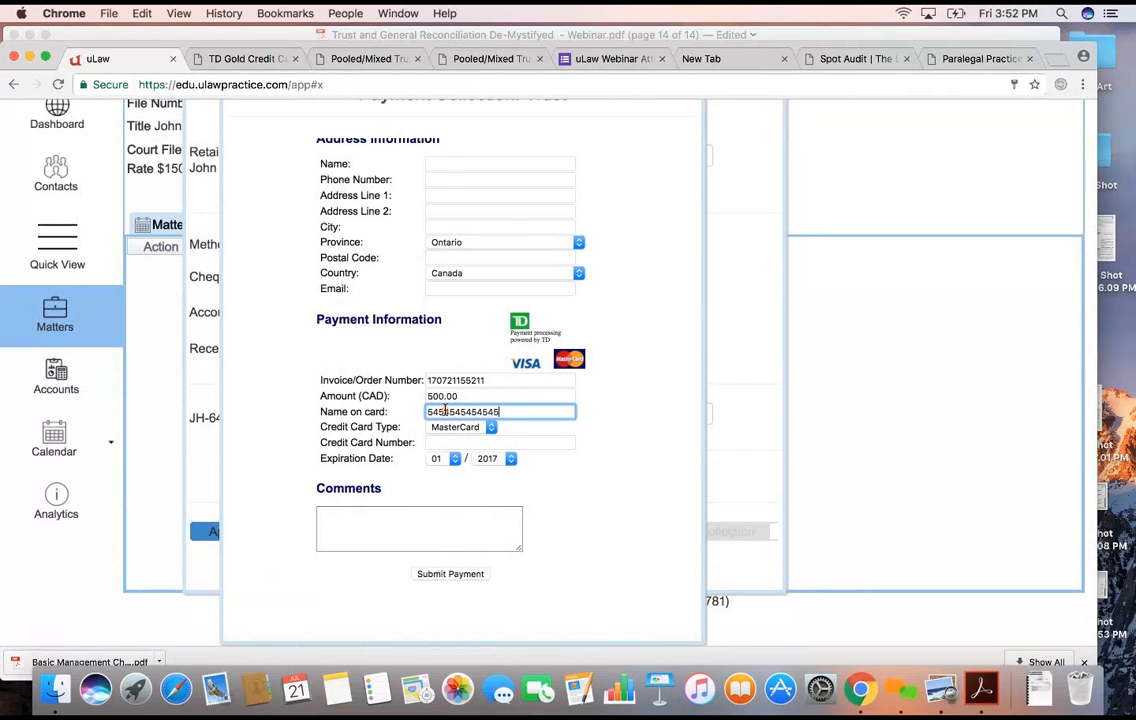
- Set the card's expiration year to 2019 and move the card number from the name field into the Credit Card Number field
{"action": "left_click", "coordinate": [474, 458]}
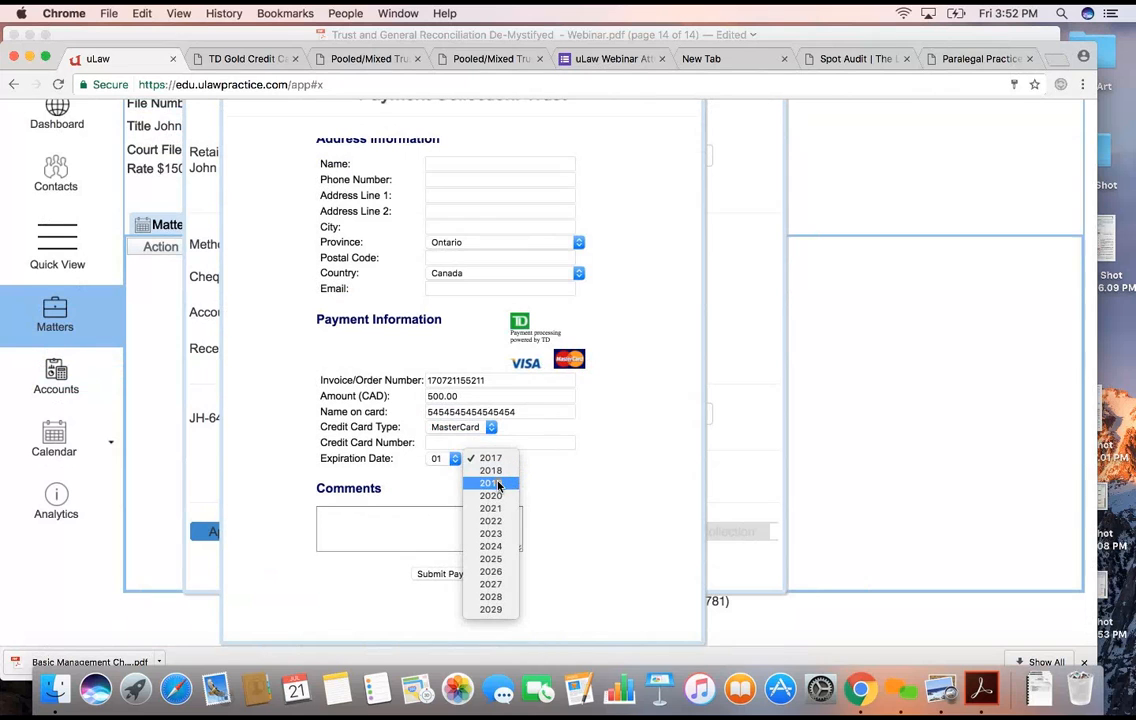
{"action": "left_click", "coordinate": [490, 483]}
{"action": "left_click", "coordinate": [461, 412]}
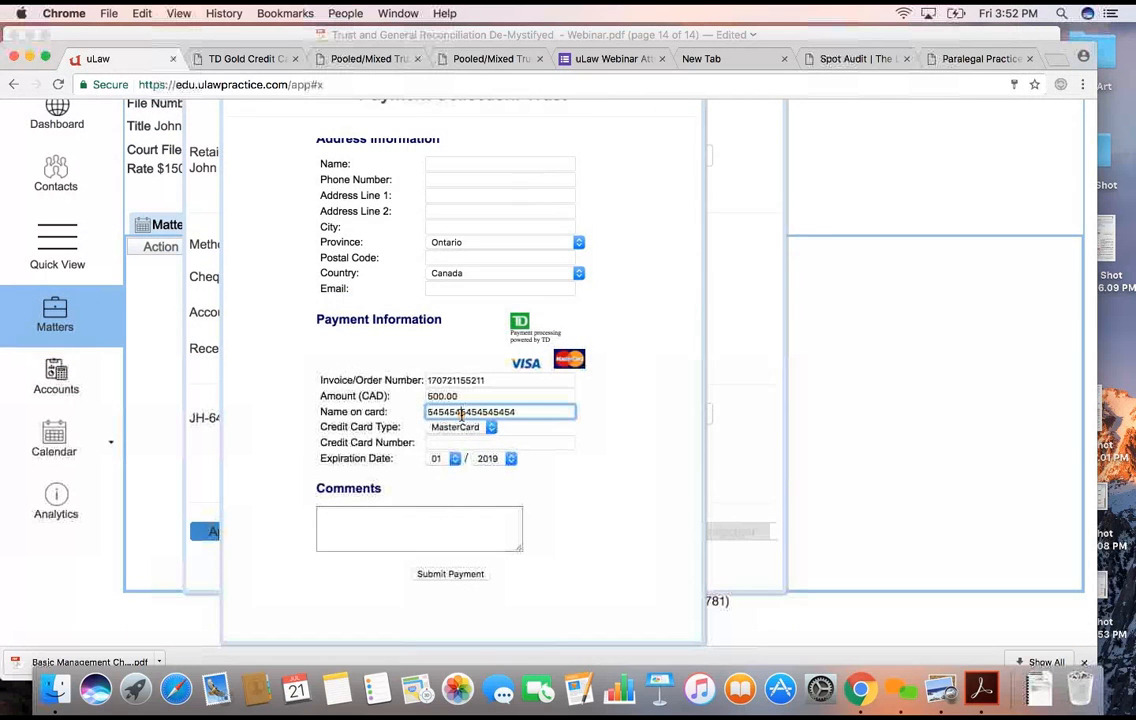
{"action": "key", "text": "super+a"}
{"action": "key", "text": "super+x"}
{"action": "key", "text": "super+v"}
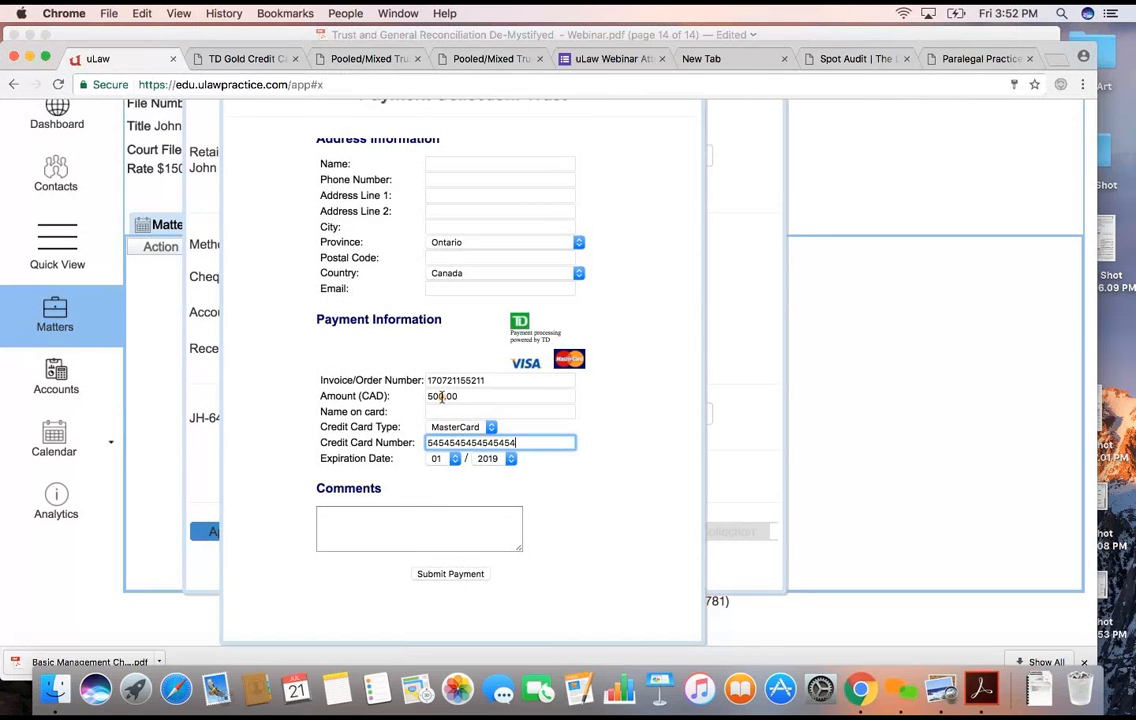
- Enter the cardholder's name and submit the payment, declining to save the card in the browser
{"action": "left_click", "coordinate": [440, 410]}
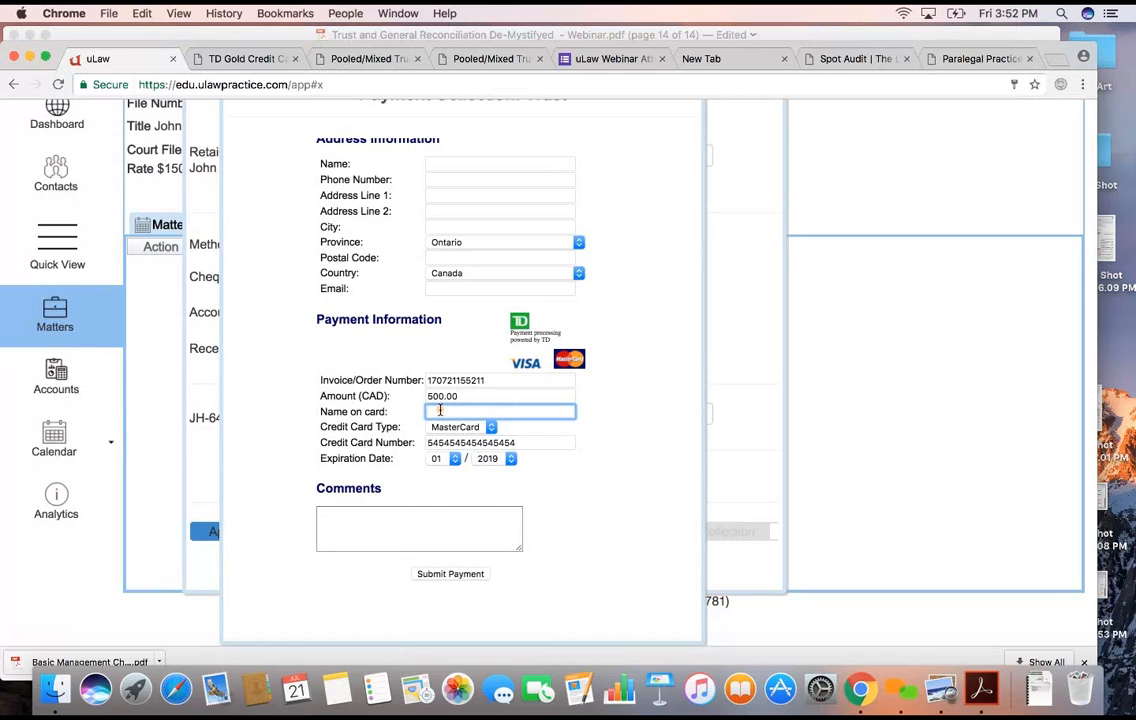
{"action": "type", "text": "Jeff"}
{"action": "left_click", "coordinate": [449, 574]}
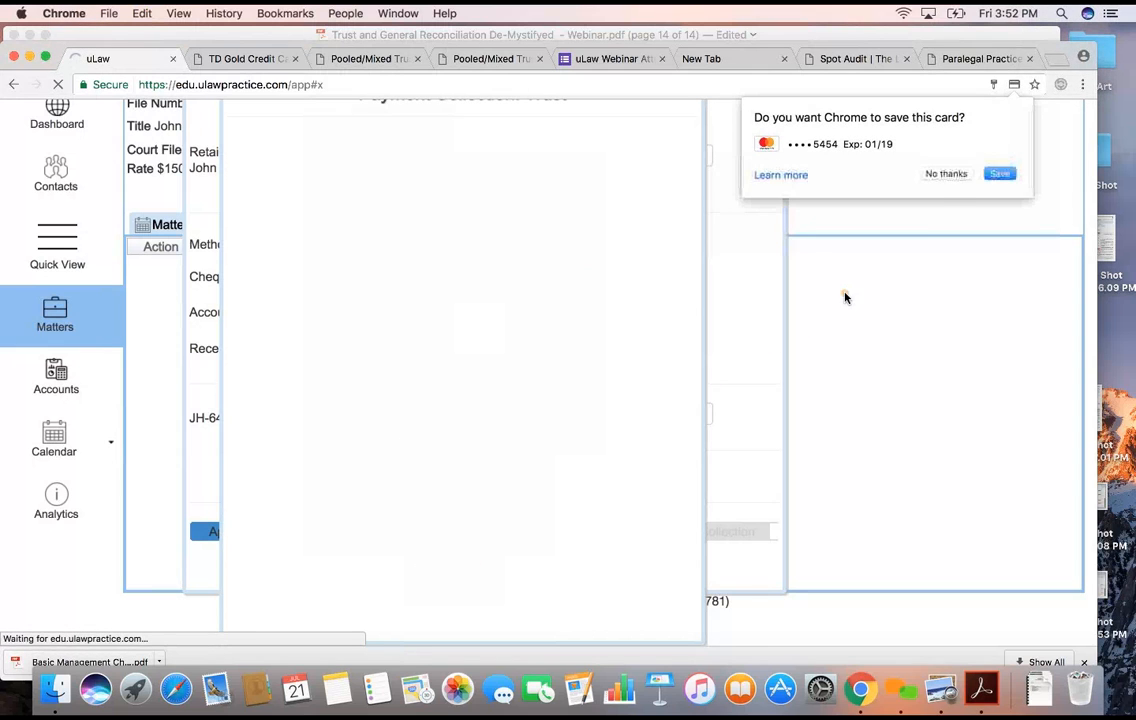
{"action": "left_click", "coordinate": [952, 175]}
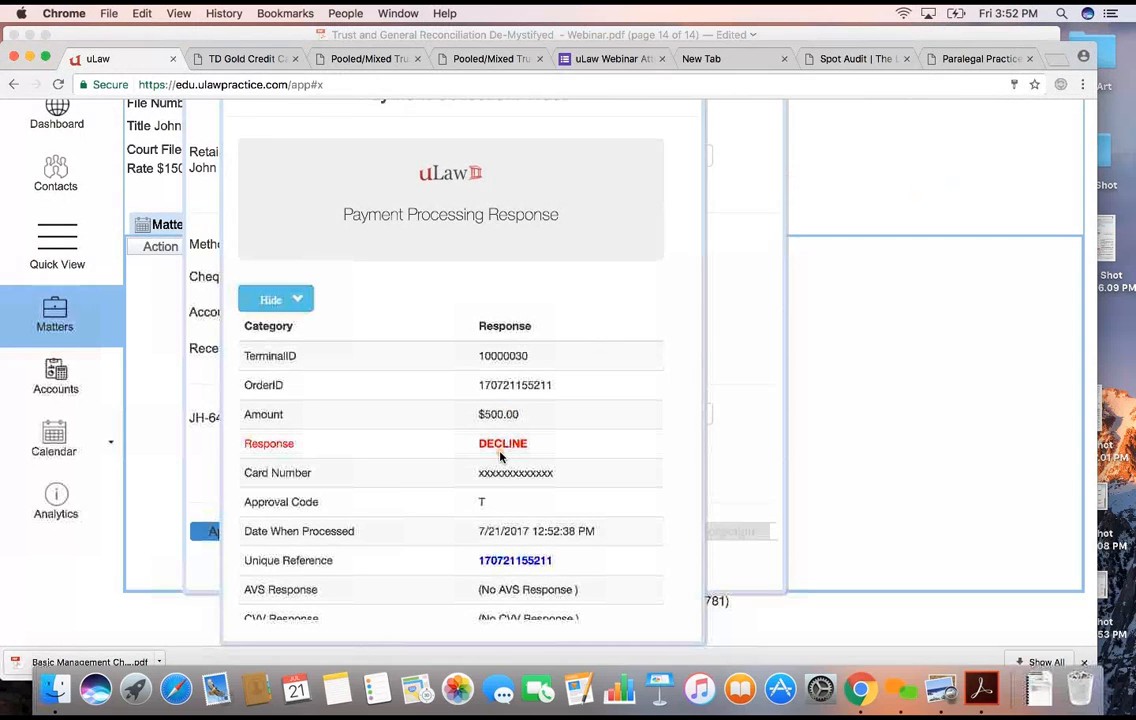
- Copy the unique reference from the payment processing response and close the payment collection
{"action": "double_click", "coordinate": [508, 561]}
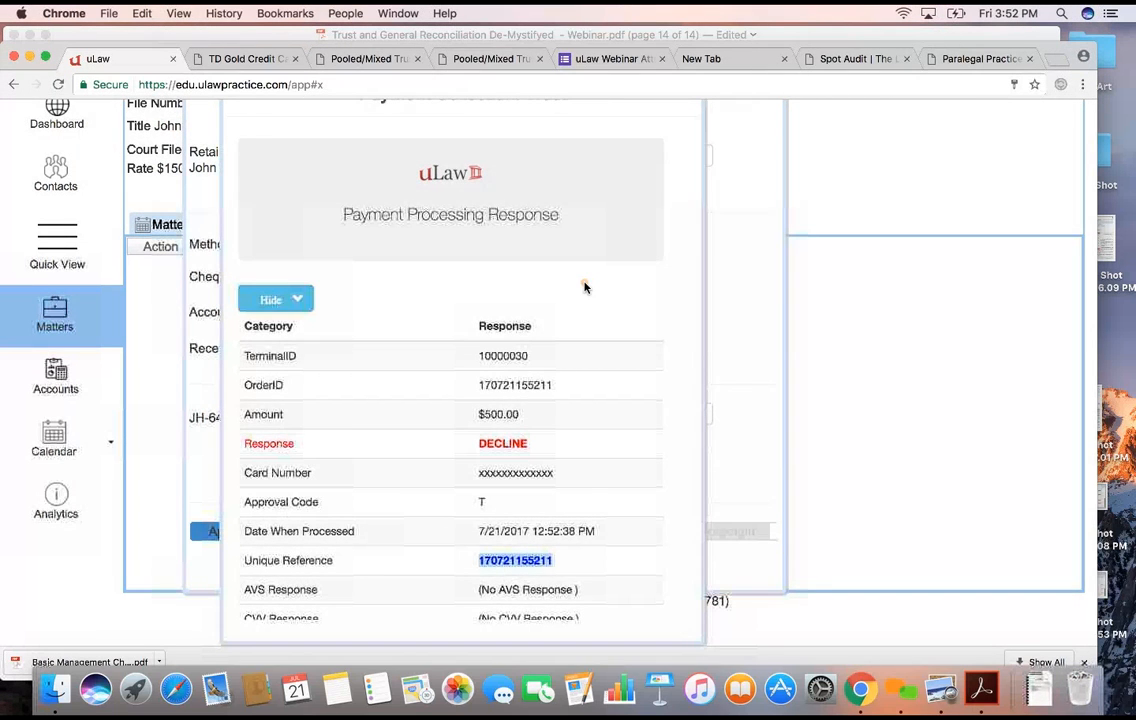
{"action": "scroll", "coordinate": [585, 288], "scroll_direction": "down", "scroll_amount": 3}
{"action": "scroll", "coordinate": [600, 240], "scroll_direction": "up", "scroll_amount": 10}
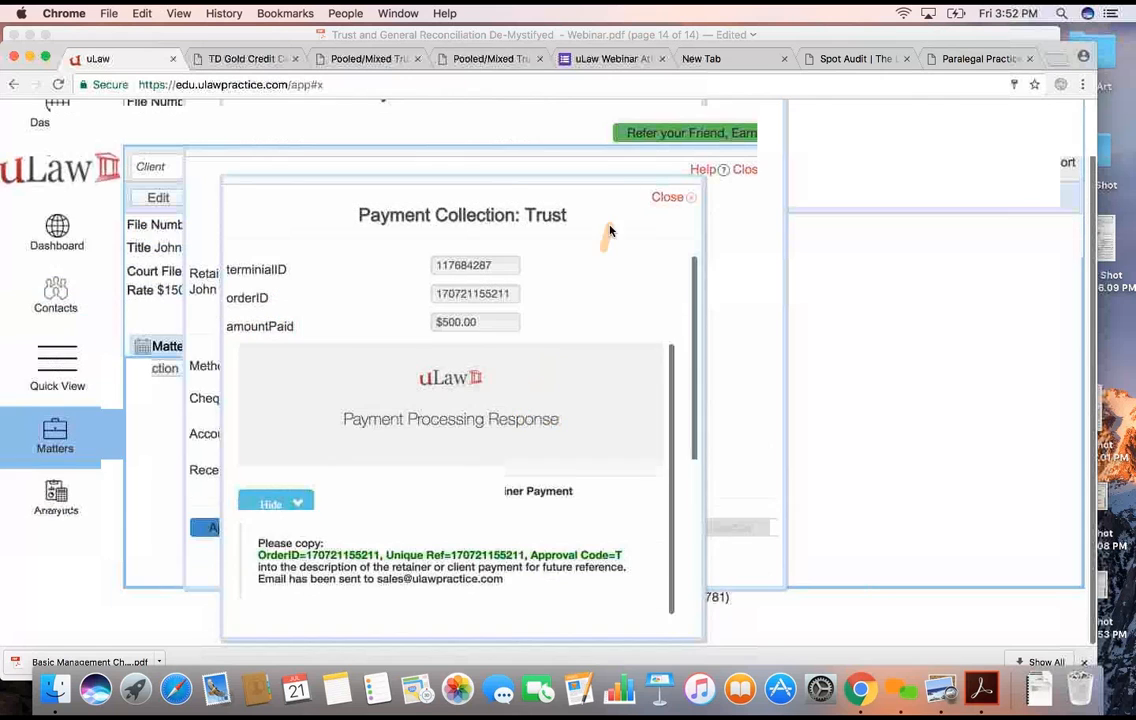
{"action": "left_click", "coordinate": [664, 178]}
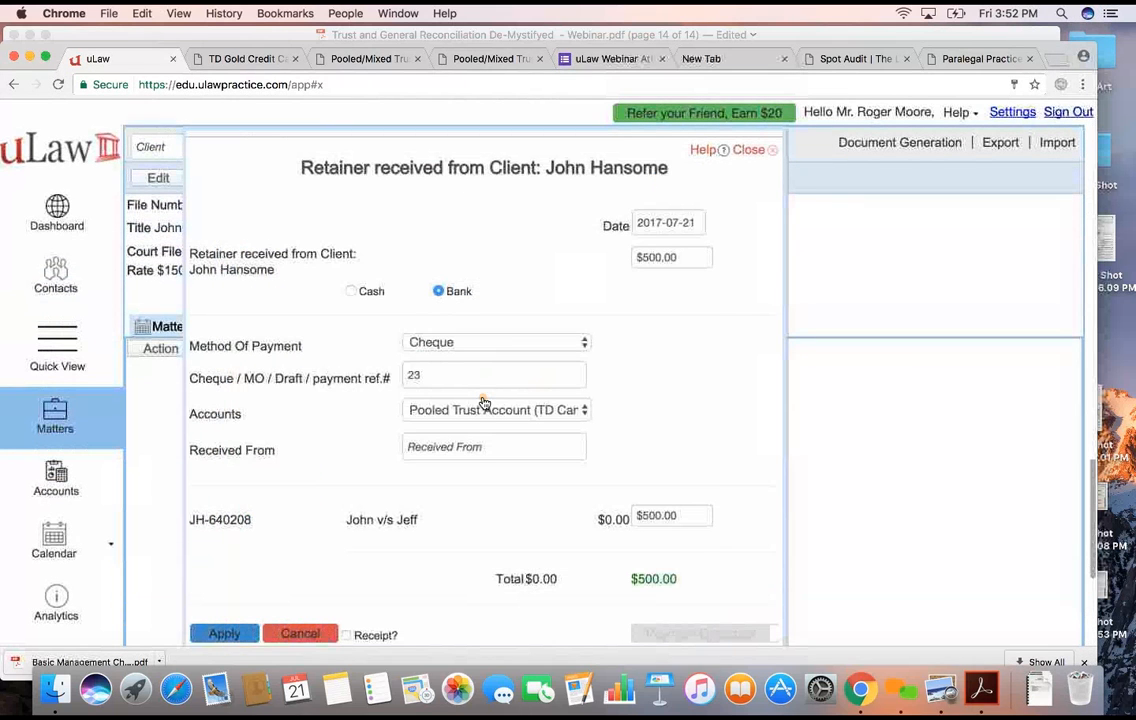
- Set the retainer's method of payment to Credit Card with the copied payment reference, and apply the retainer
{"action": "left_click", "coordinate": [489, 342]}
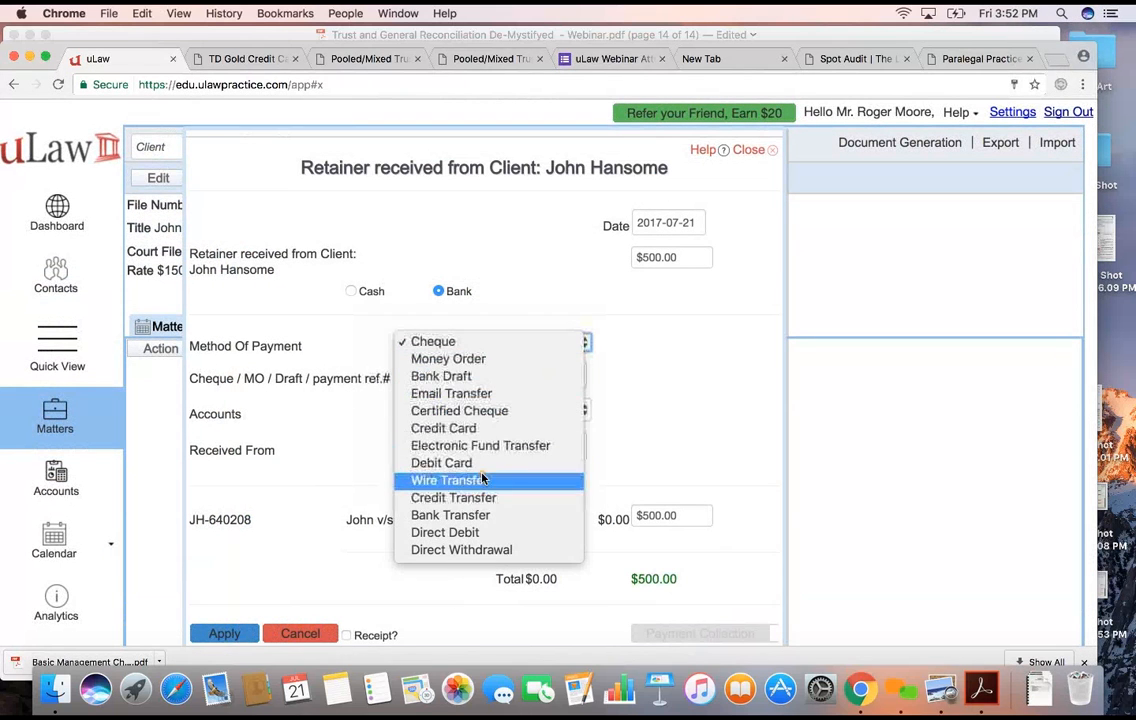
{"action": "left_click", "coordinate": [445, 428]}
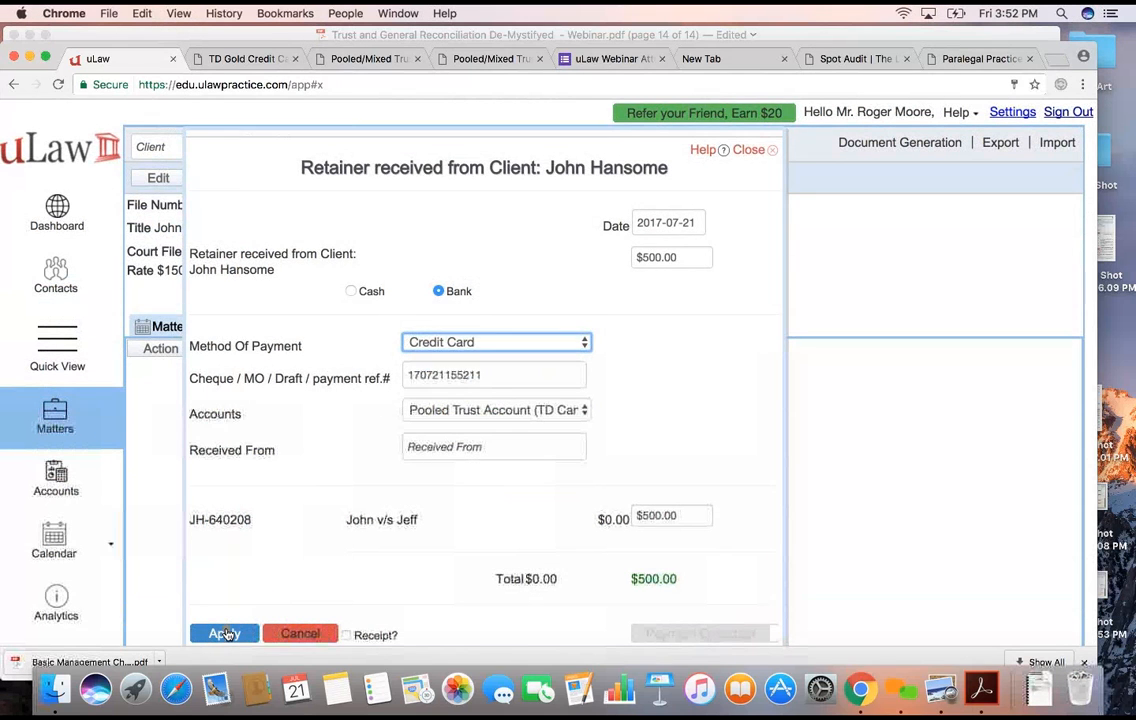
{"action": "left_click", "coordinate": [224, 634]}
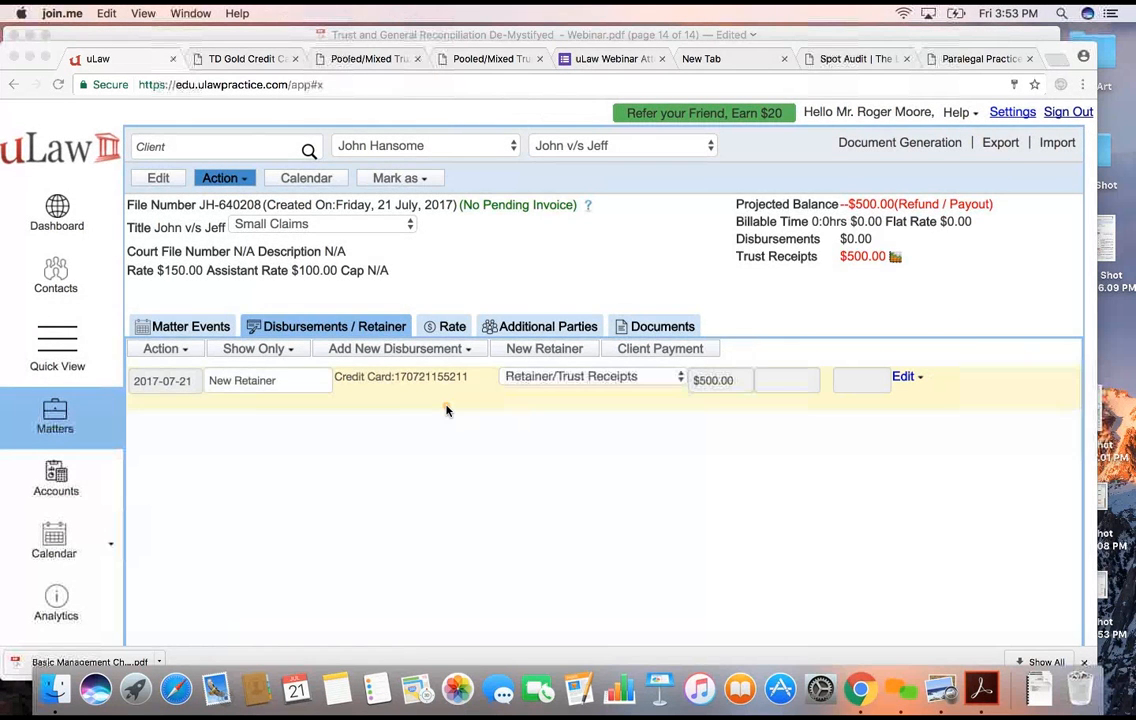
- Start a reconciliation for the Pooled Trust Account
{"action": "left_click", "coordinate": [122, 459]}
{"action": "left_click", "coordinate": [58, 477]}
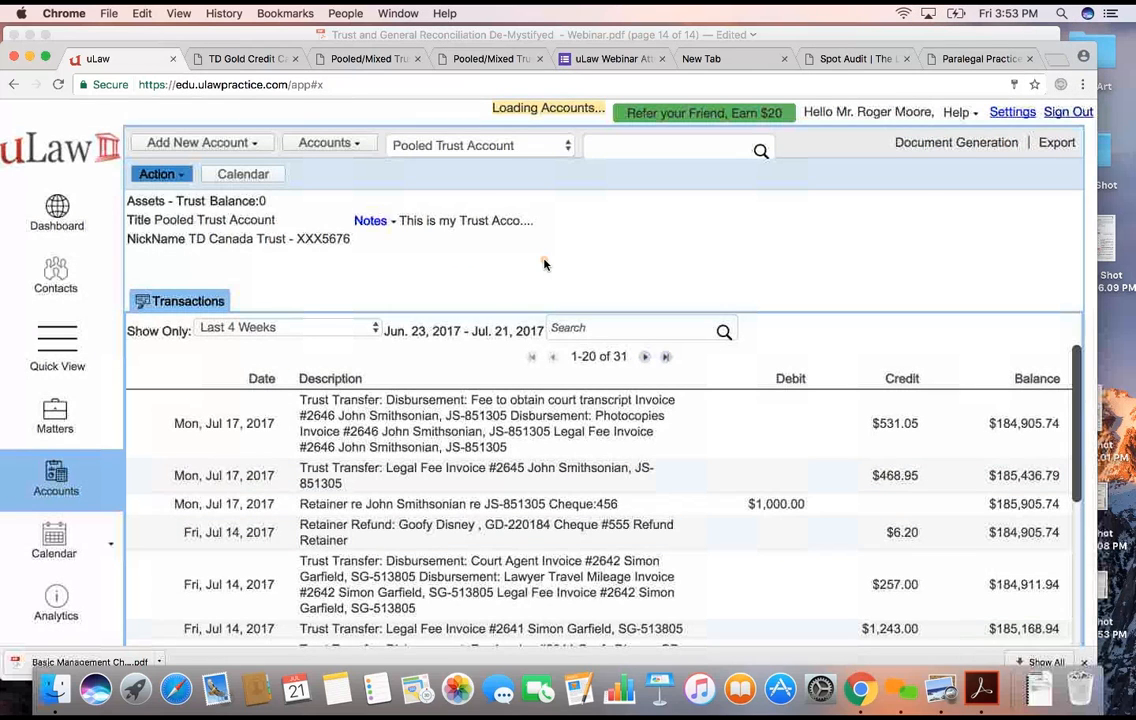
{"action": "left_click", "coordinate": [953, 143]}
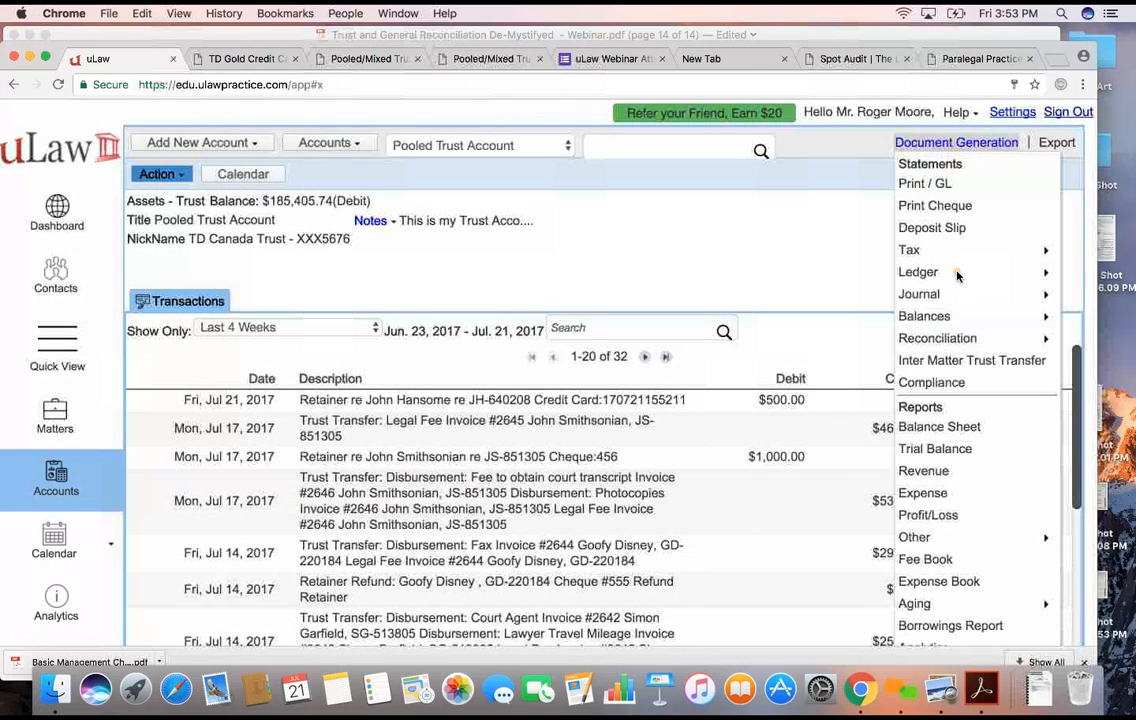
{"action": "mouse_move", "coordinate": [940, 336]}
{"action": "left_click", "coordinate": [818, 371]}
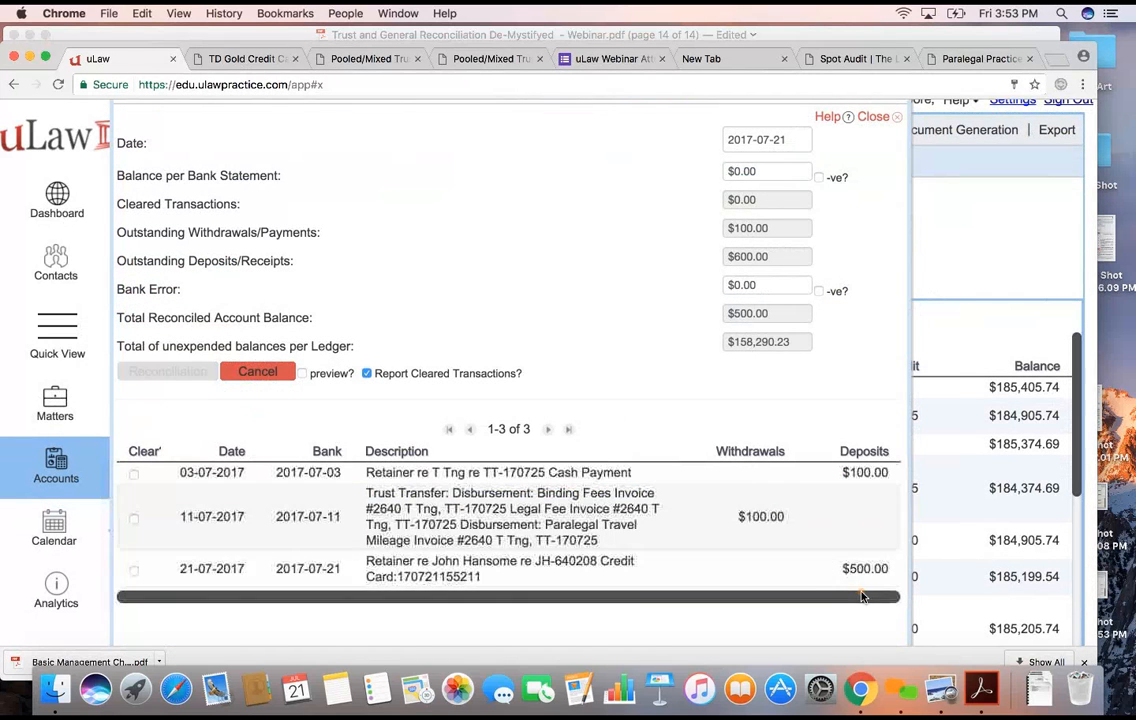
- Mark the 3, 11 and 21 July transactions as cleared and set the balance per bank statement to $158,285.23
{"action": "left_click", "coordinate": [133, 474]}
{"action": "left_click", "coordinate": [134, 517]}
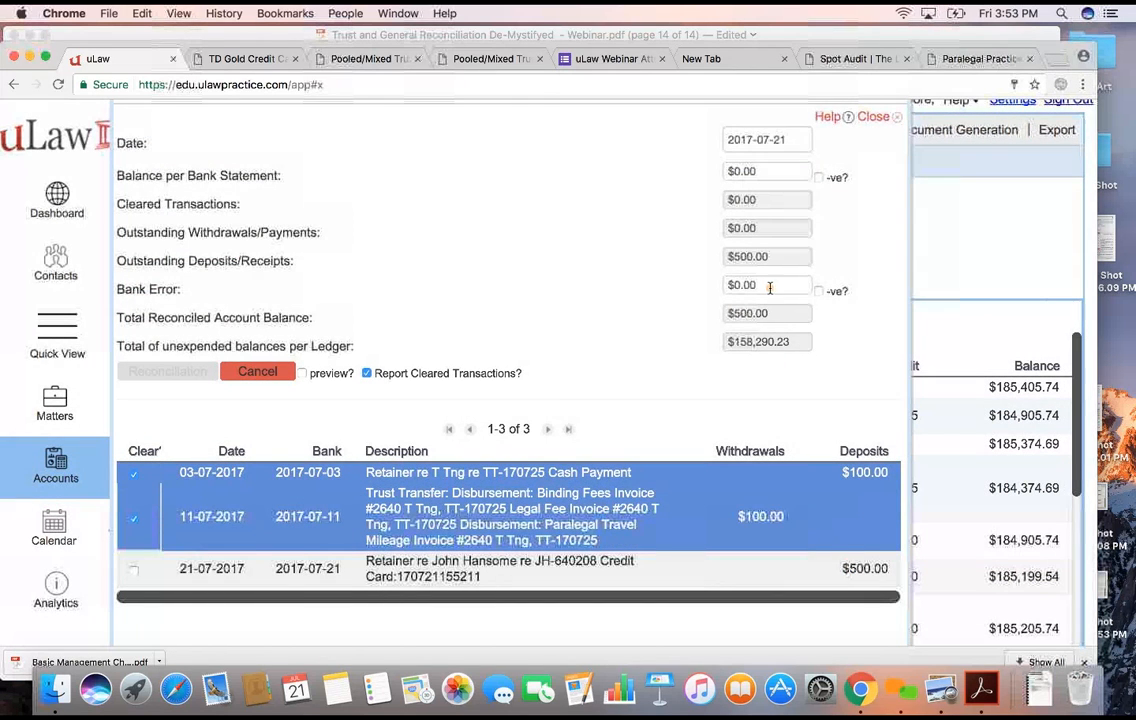
{"action": "left_click", "coordinate": [745, 170]}
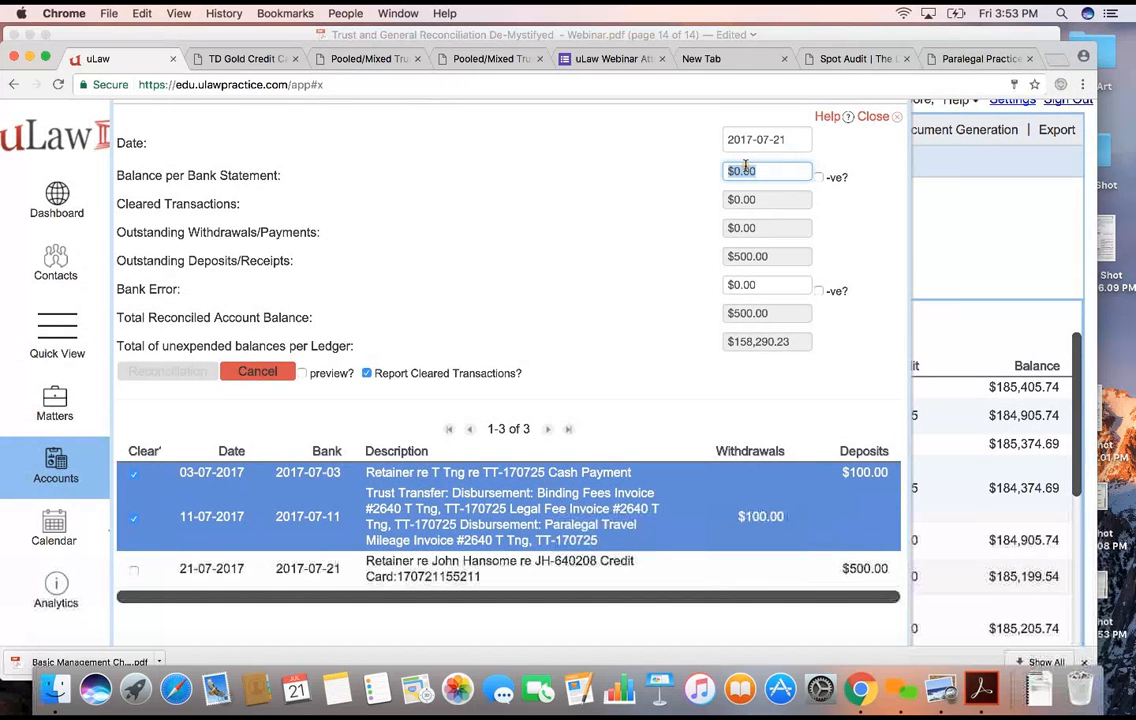
{"action": "type", "text": "158"}
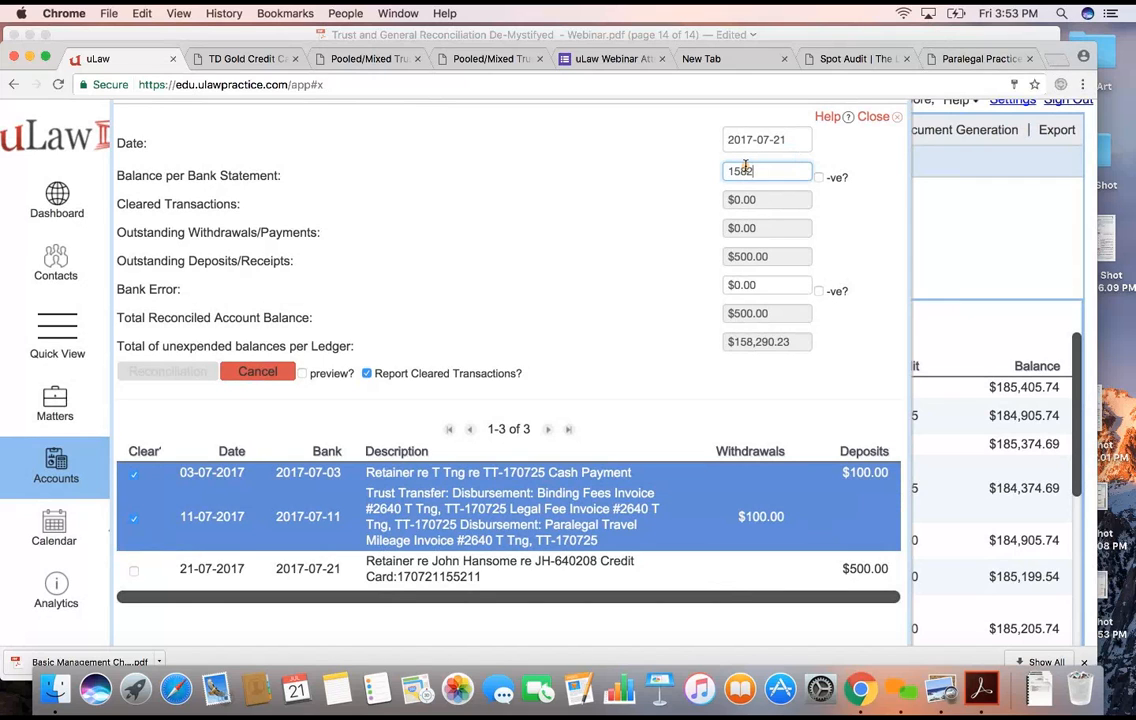
{"action": "type", "text": ",285.23"}
{"action": "left_click", "coordinate": [597, 204]}
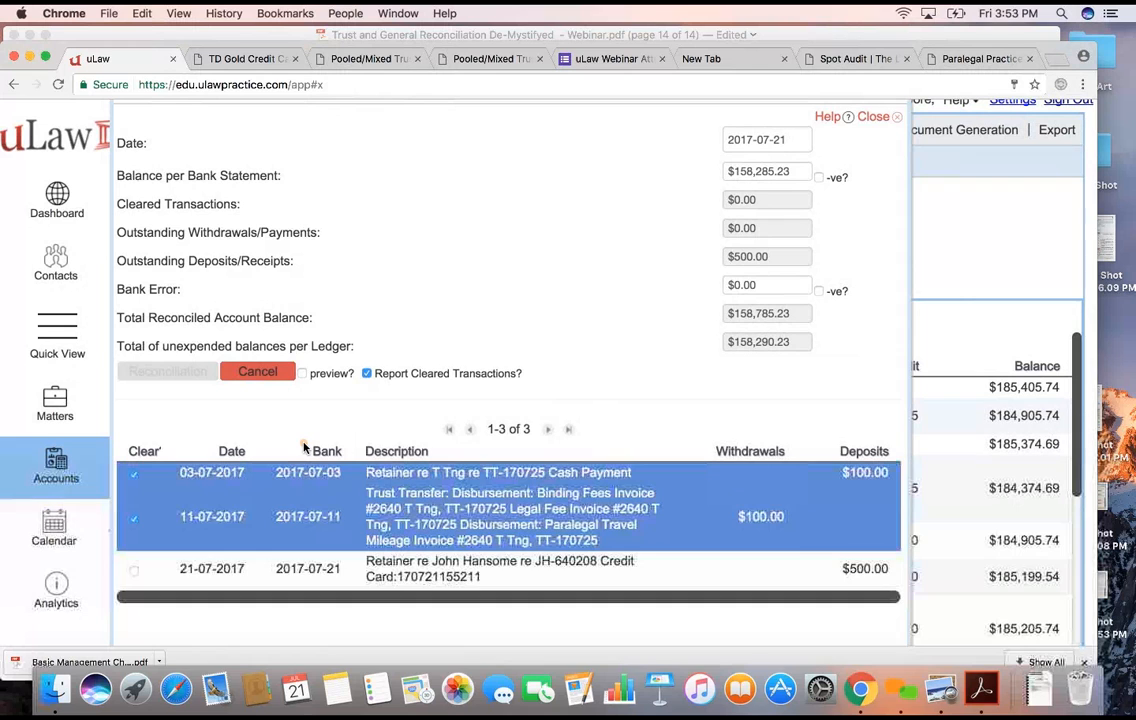
{"action": "left_click", "coordinate": [136, 570]}
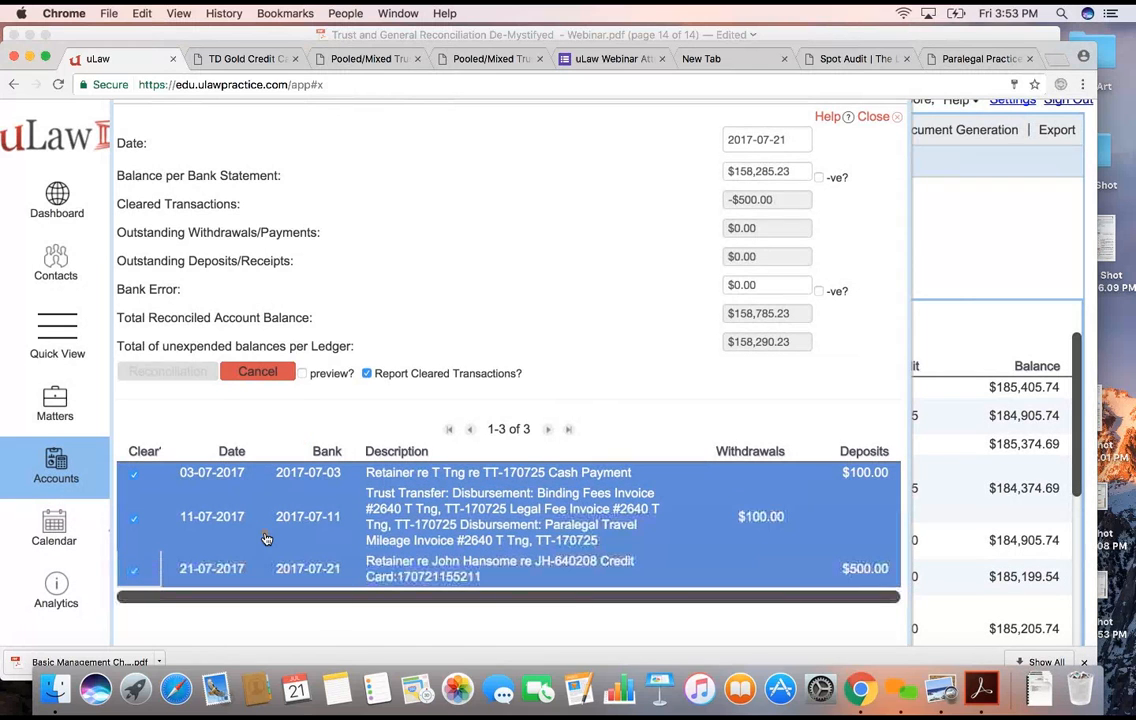
- Enter a bank error of $5.00 and run the trust reconciliation
{"action": "left_click", "coordinate": [760, 284]}
{"action": "type", "text": "5"}
{"action": "left_click", "coordinate": [604, 277]}
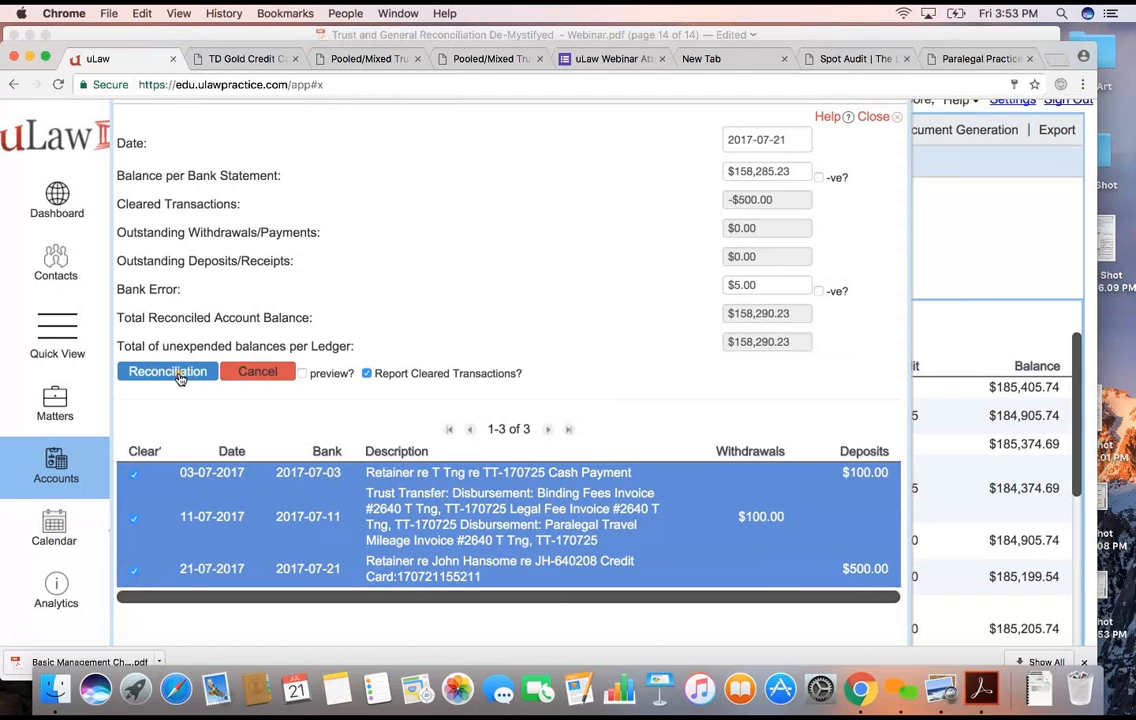
{"action": "left_click", "coordinate": [180, 377]}
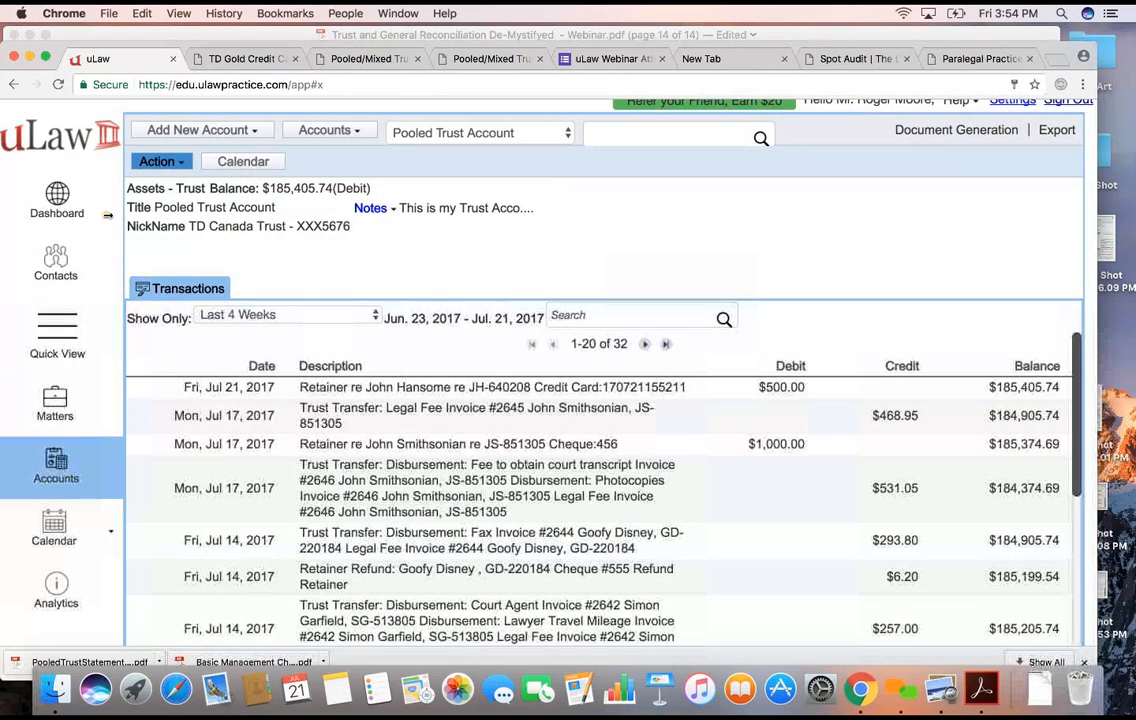
- Start a general expense from the trust account page and categorise it as Bank Charges under Interest and Bankcharges
{"action": "left_click", "coordinate": [150, 161]}
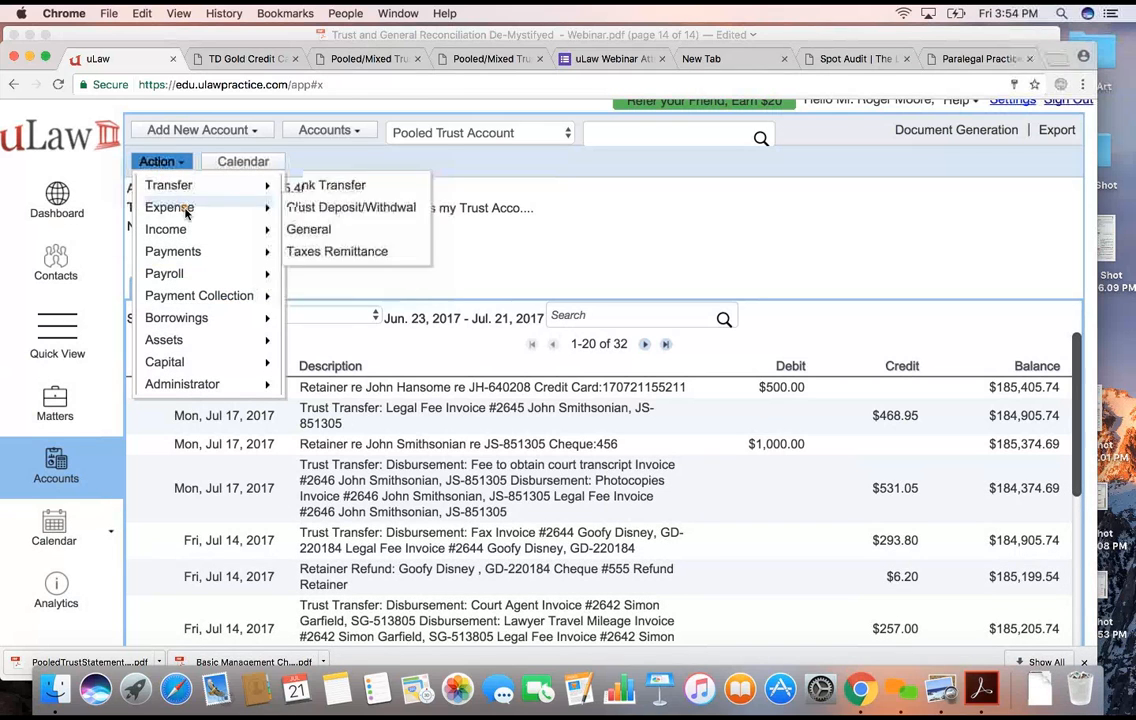
{"action": "mouse_move", "coordinate": [193, 214]}
{"action": "left_click", "coordinate": [330, 232]}
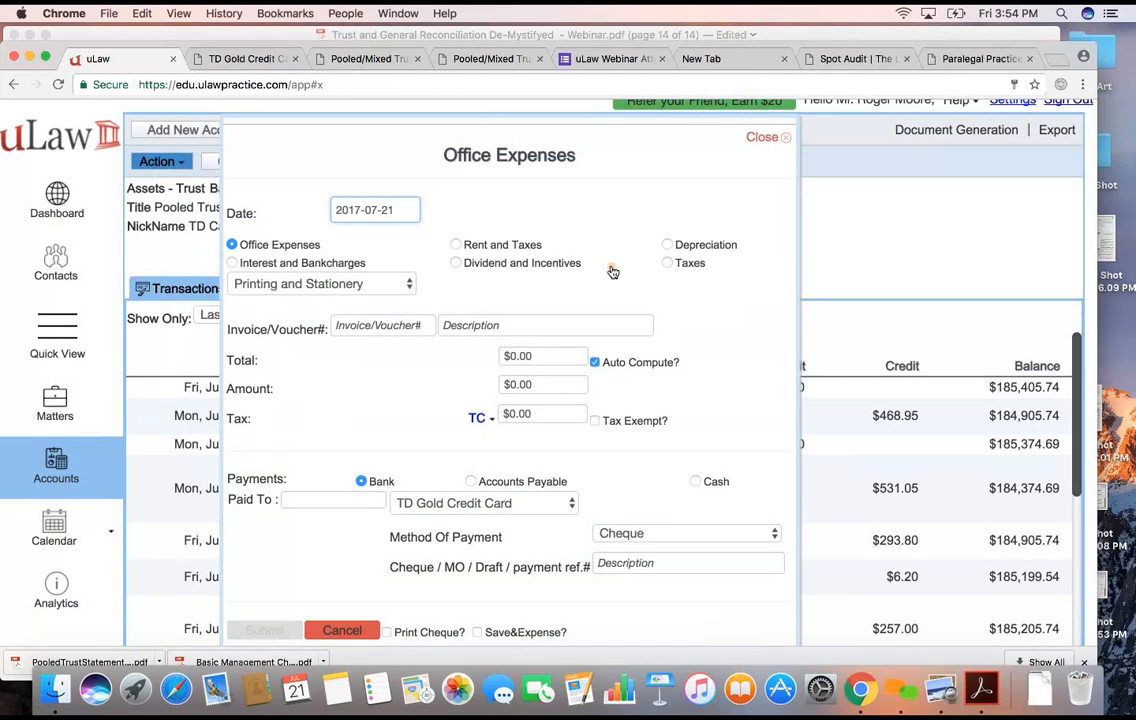
{"action": "left_click", "coordinate": [233, 263]}
{"action": "left_click", "coordinate": [260, 285]}
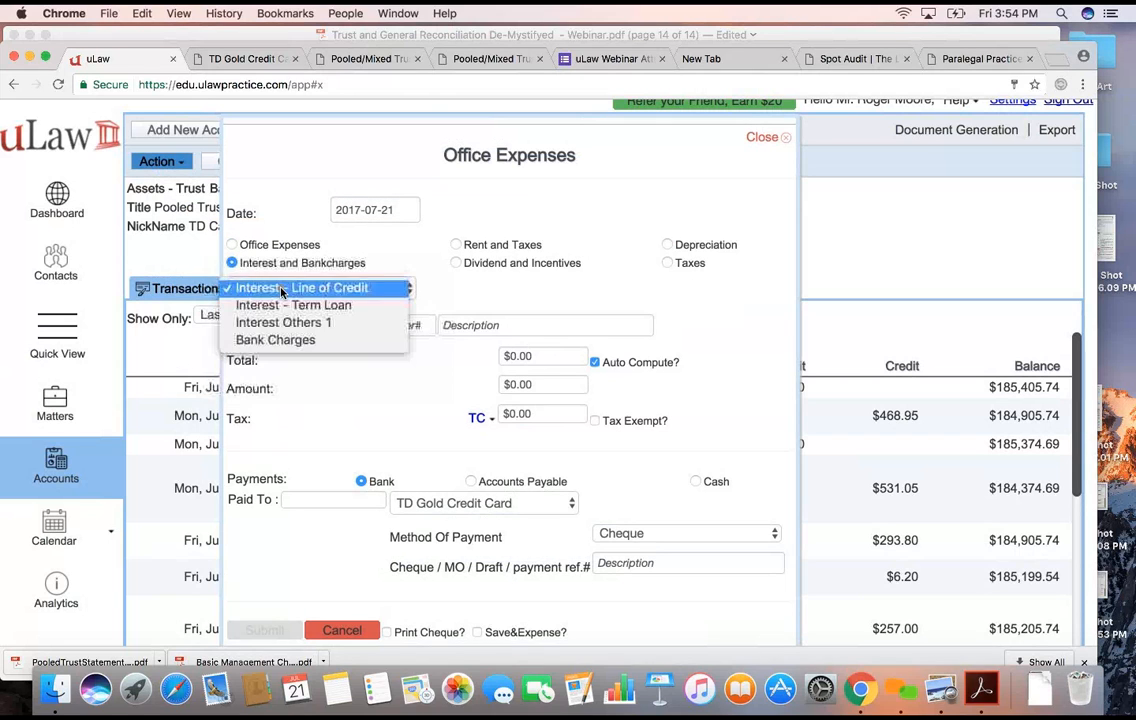
{"action": "left_click", "coordinate": [279, 341]}
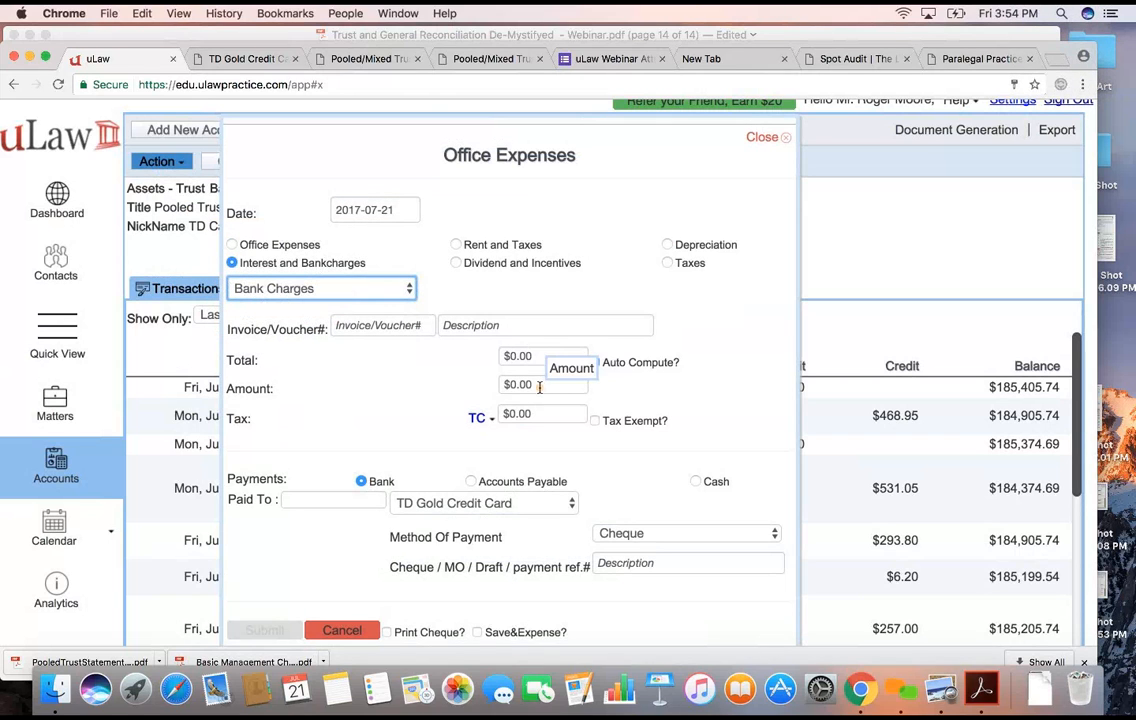
- Make the expense tax exempt with a total of $5.00 and the description "Credit CArd processing Fee"
{"action": "left_click", "coordinate": [595, 422]}
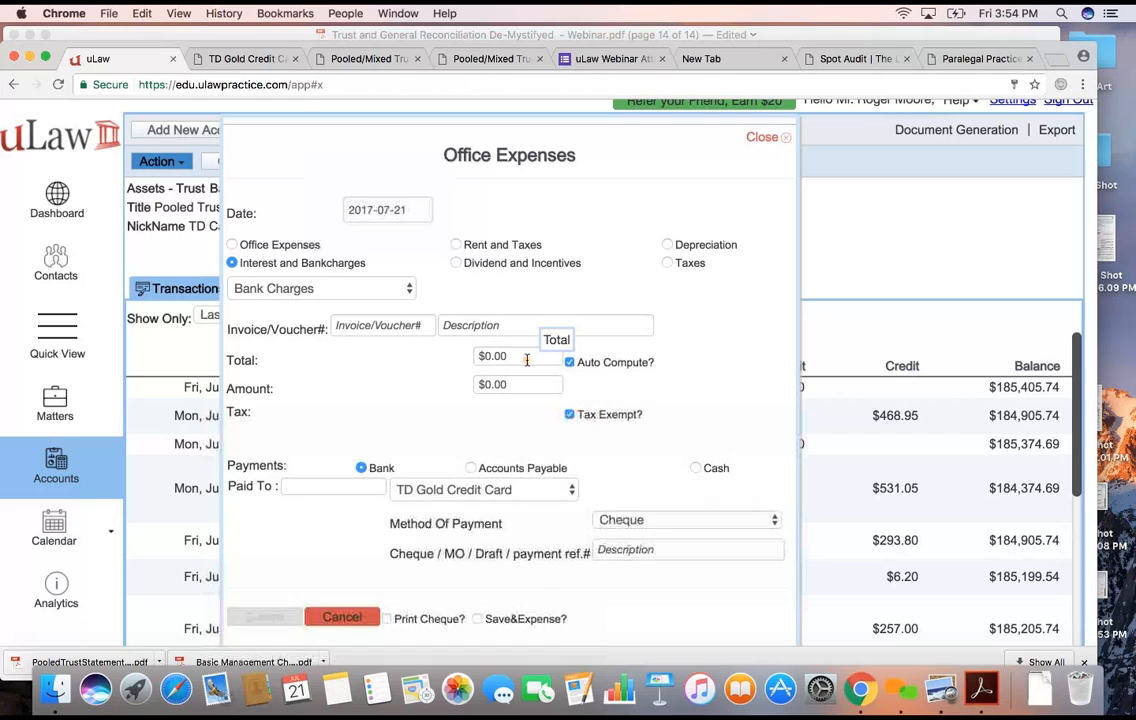
{"action": "left_click_drag", "start_coordinate": [530, 356], "coordinate": [416, 358]}
{"action": "type", "text": "5"}
{"action": "left_click", "coordinate": [490, 325]}
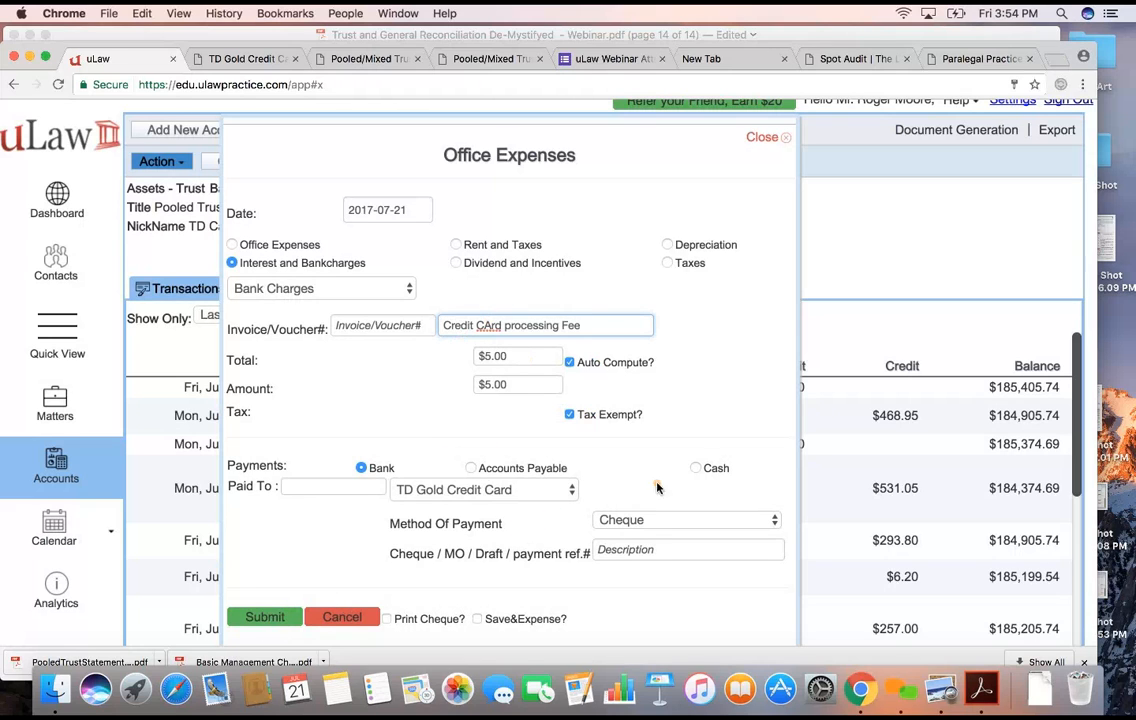
- Set the expense's method of payment to Direct Withdrawal and submit it against the TD Gold Credit Card account
{"action": "left_click", "coordinate": [654, 520]}
{"action": "mouse_move", "coordinate": [644, 657]}
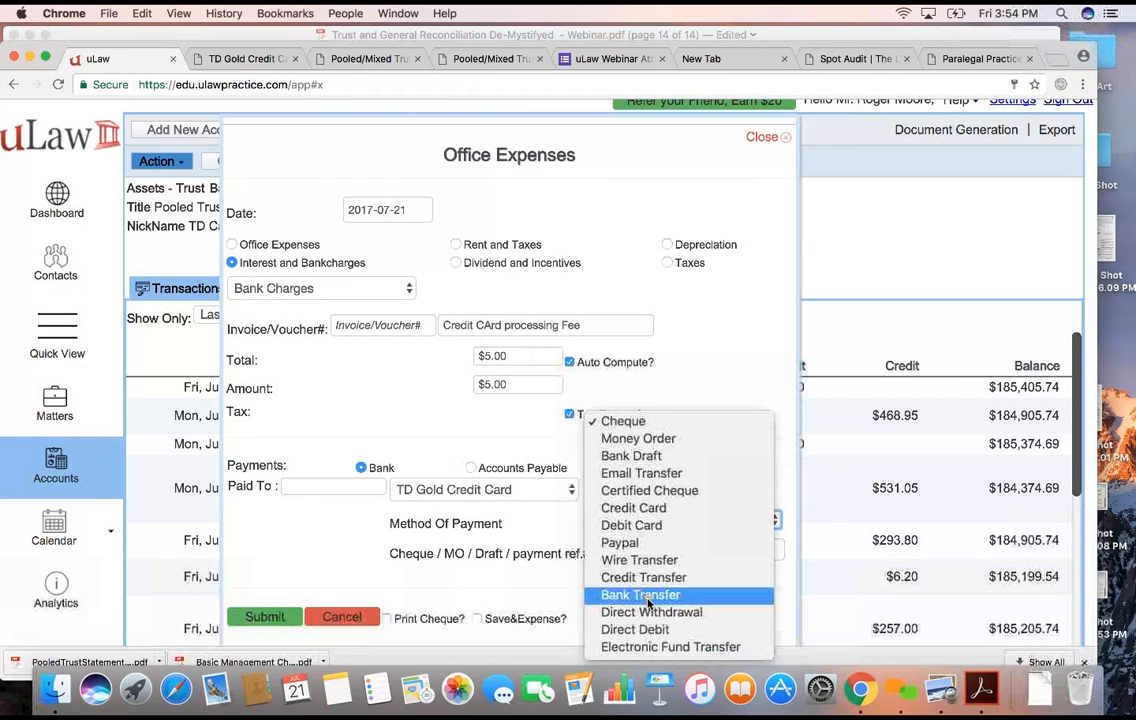
{"action": "left_click", "coordinate": [651, 612]}
{"action": "left_click", "coordinate": [248, 617]}
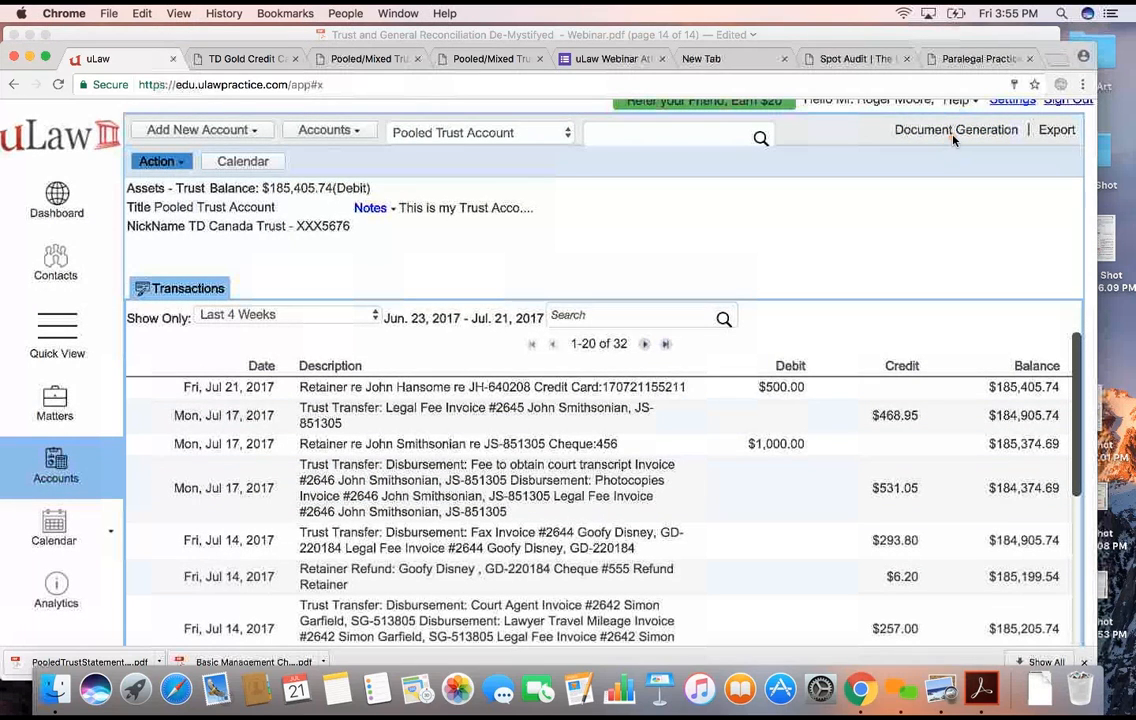
- Open a general reconciliation for TD Gold Credit Card, mark the credit card processing fee as cleared, and close it without reconciling
{"action": "left_click", "coordinate": [888, 134]}
{"action": "mouse_move", "coordinate": [943, 325]}
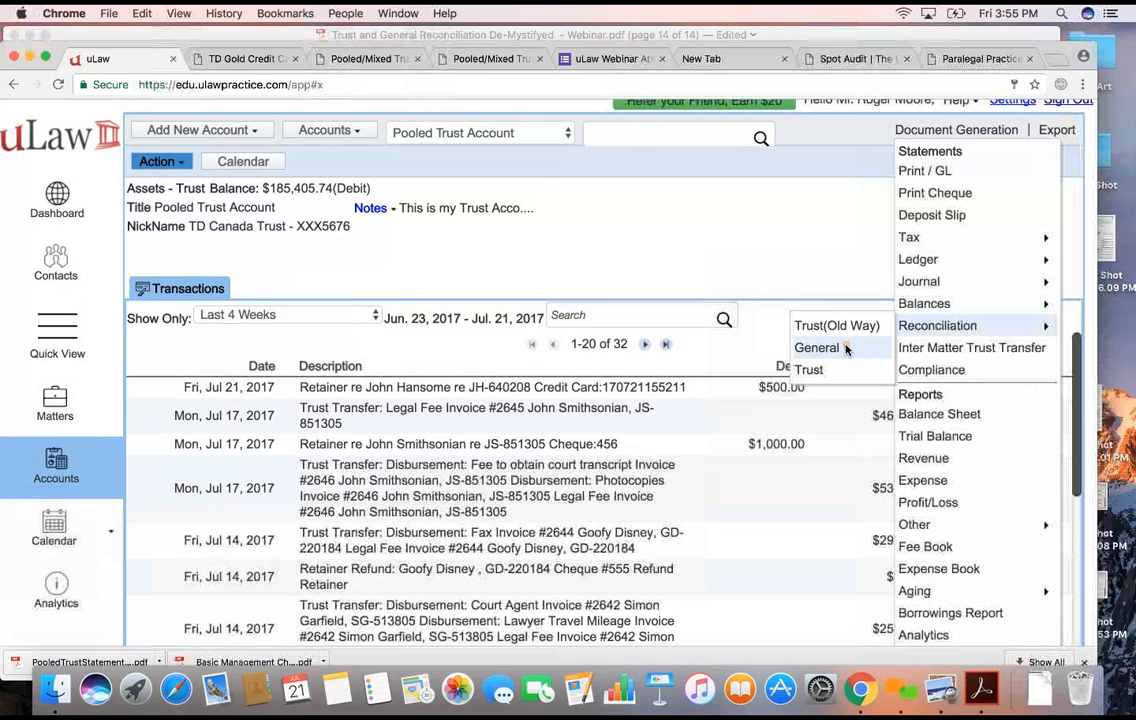
{"action": "left_click", "coordinate": [820, 348]}
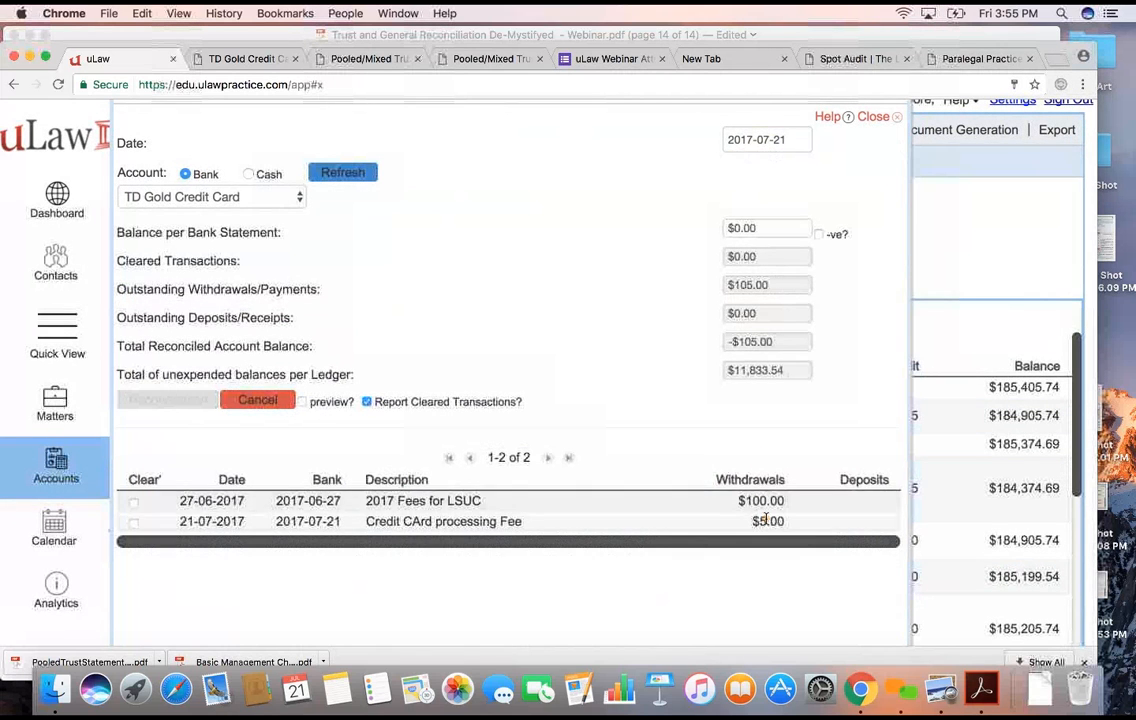
{"action": "left_click", "coordinate": [133, 522]}
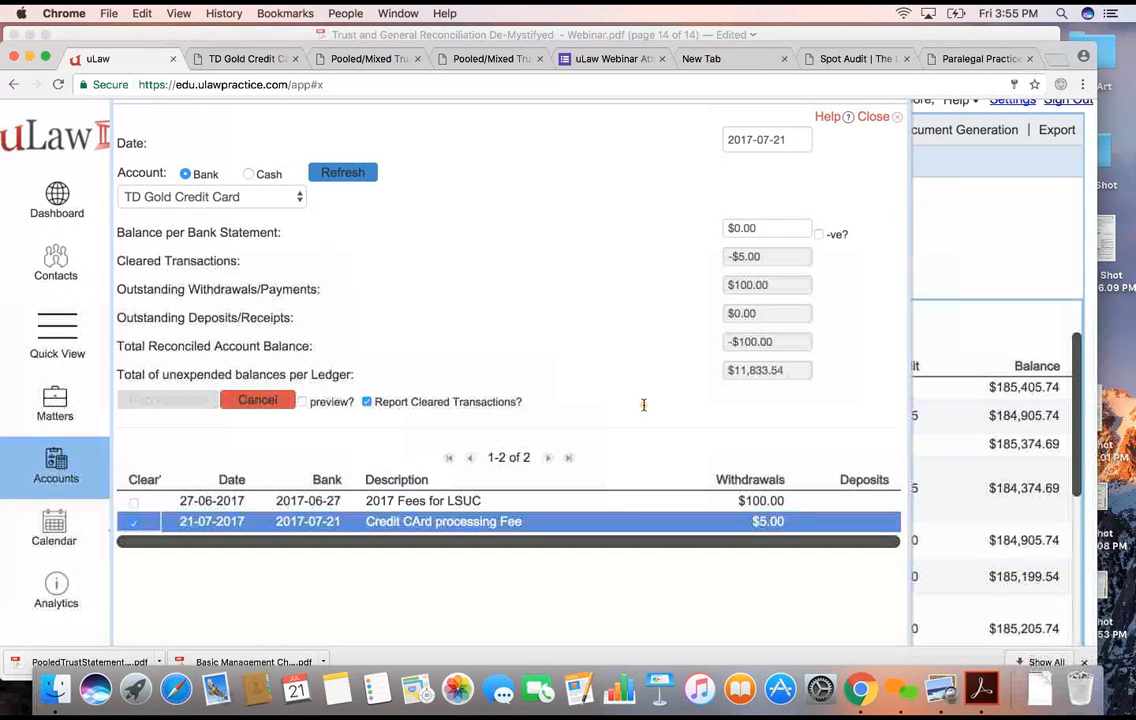
{"action": "left_click", "coordinate": [1027, 355]}
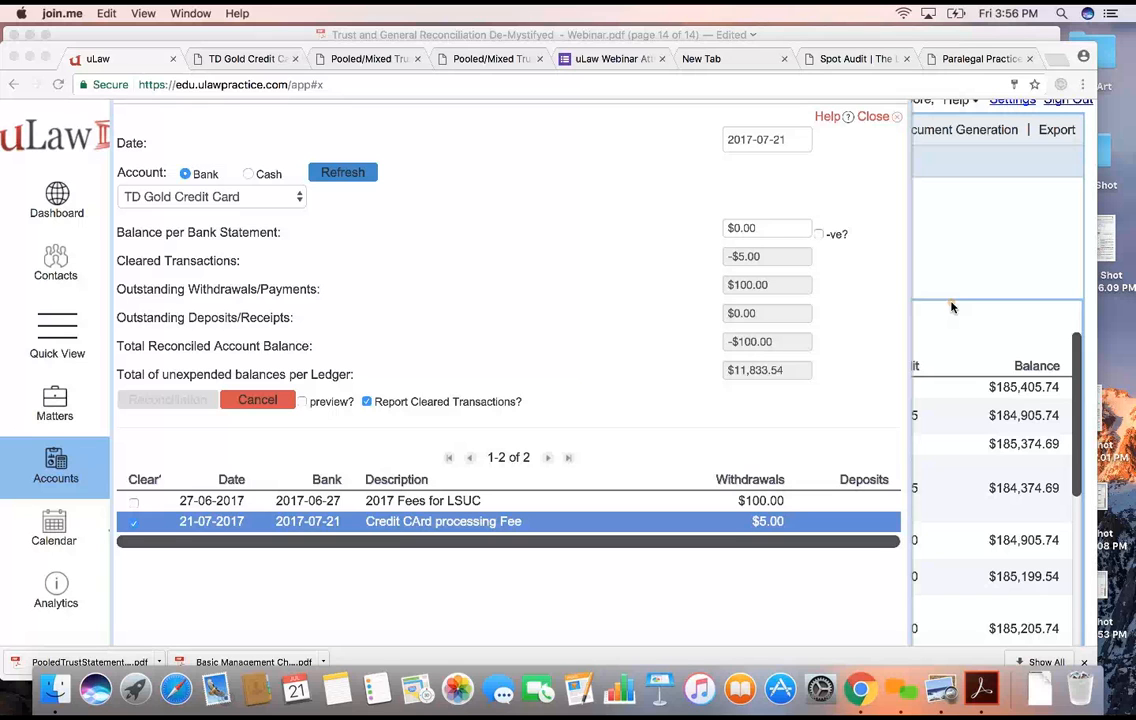
{"action": "left_click", "coordinate": [872, 119]}
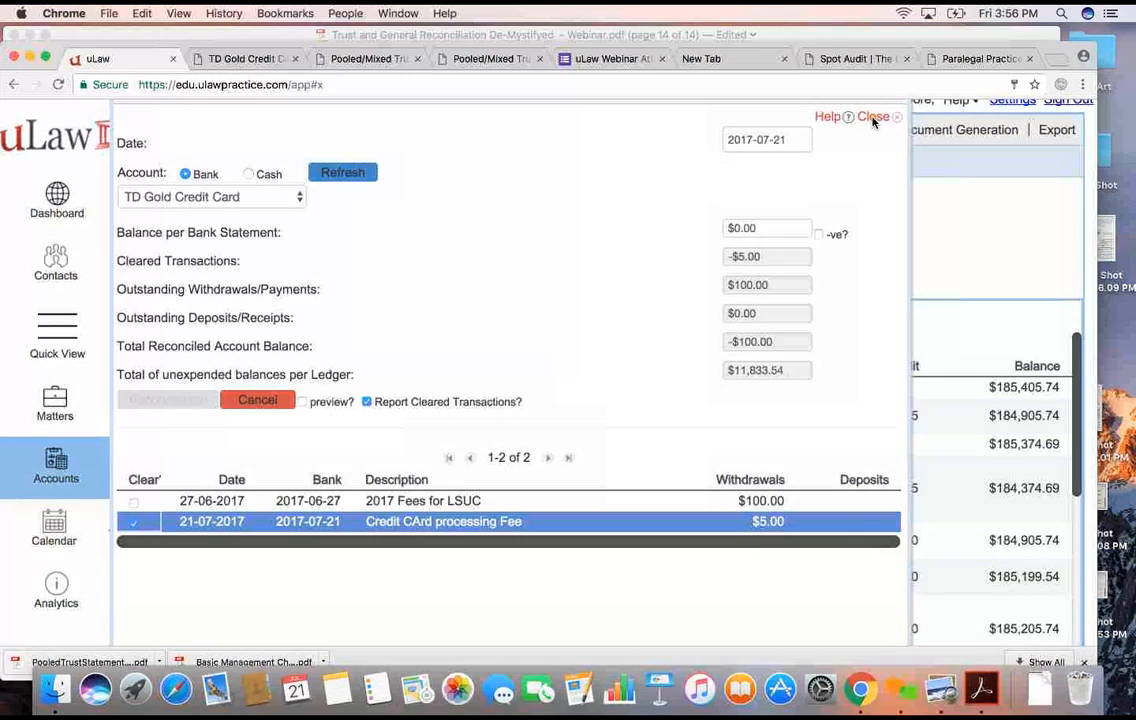
{"action": "left_click", "coordinate": [874, 121]}
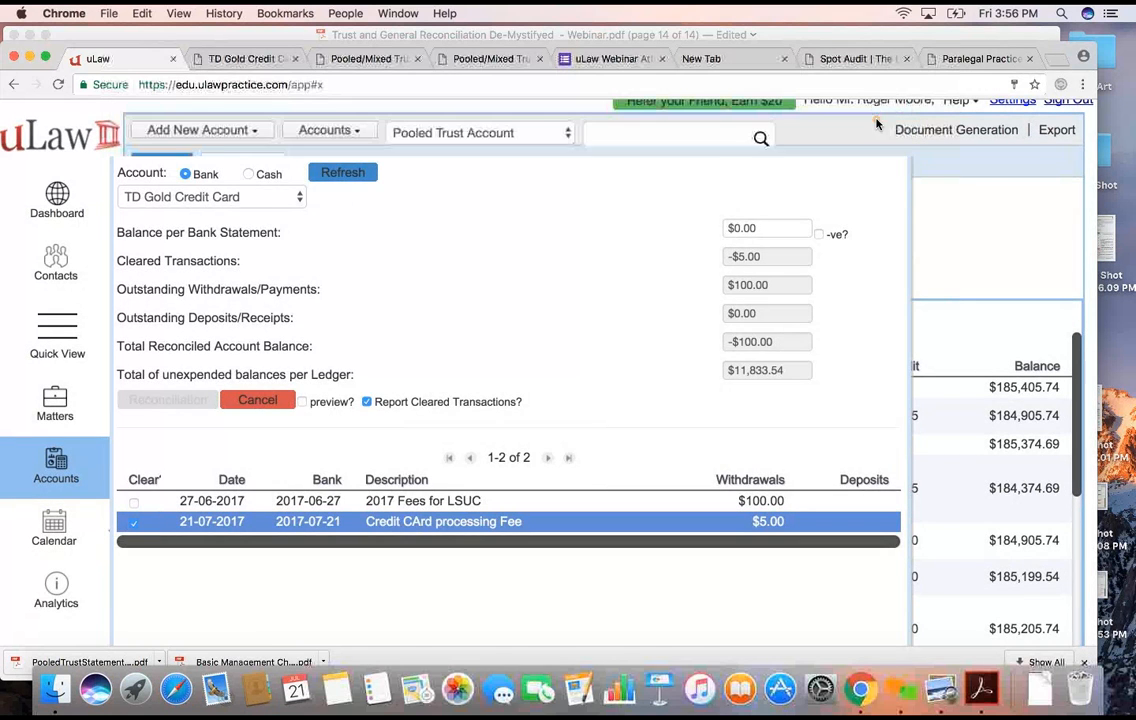
- Start a new disbursement paid from trust on the Small Claims matter, with a payout amount of $20.00
{"action": "left_click", "coordinate": [55, 405]}
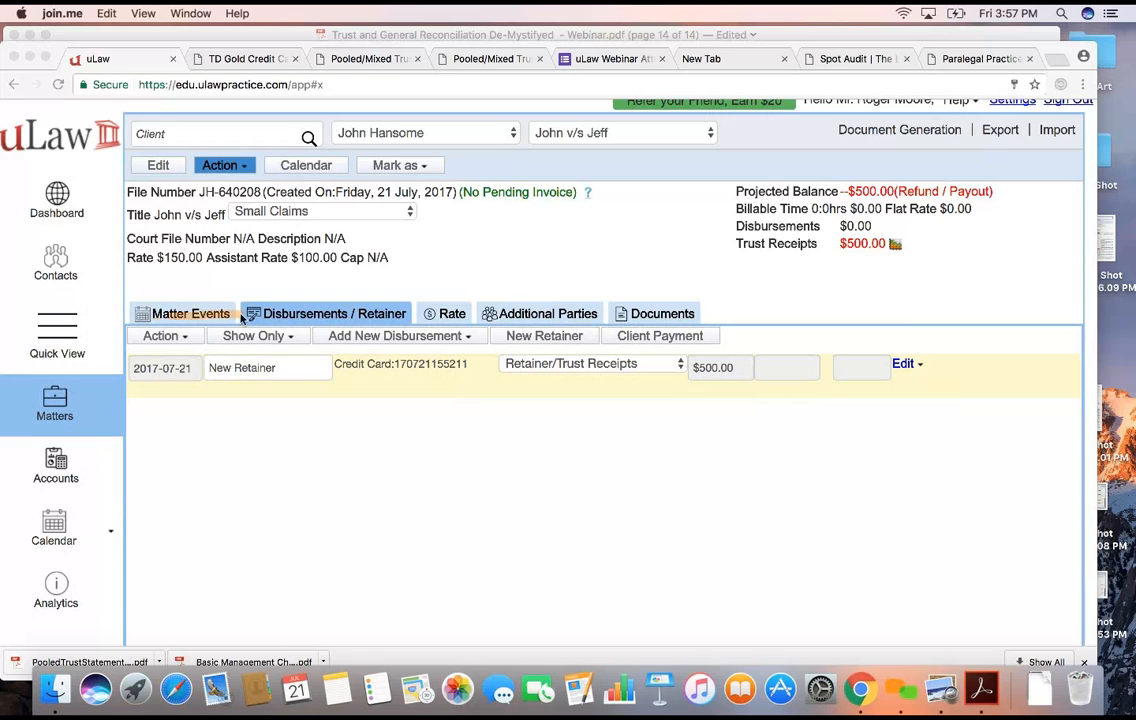
{"action": "left_click", "coordinate": [398, 333]}
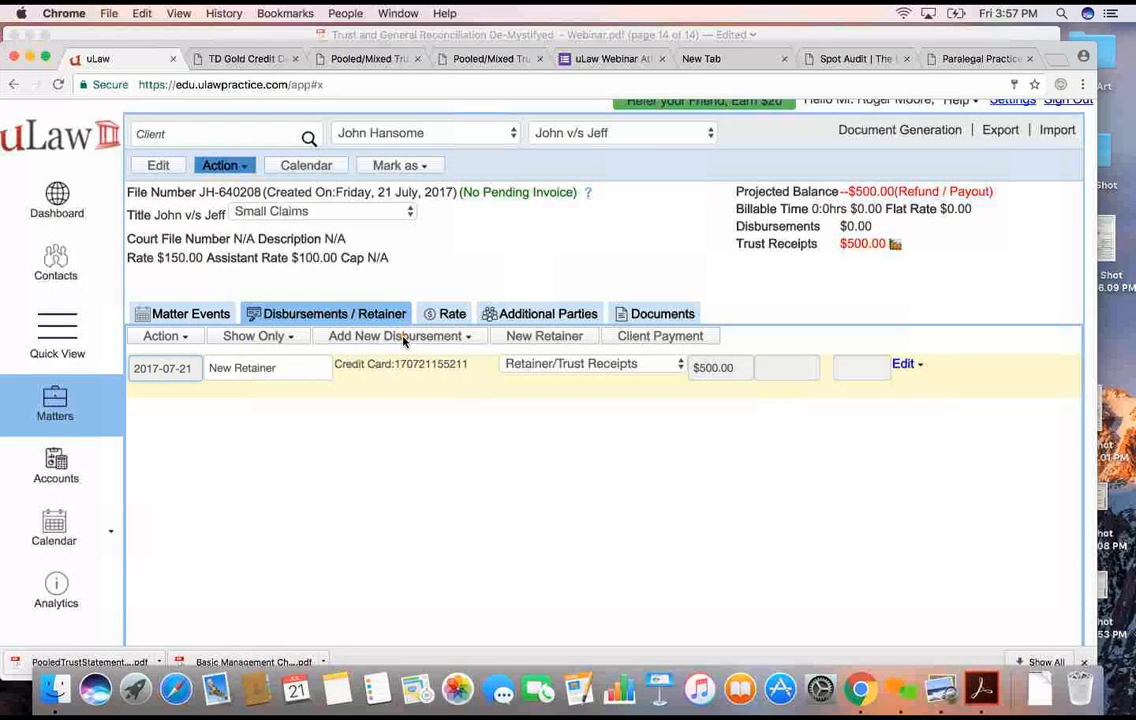
{"action": "left_click", "coordinate": [409, 340]}
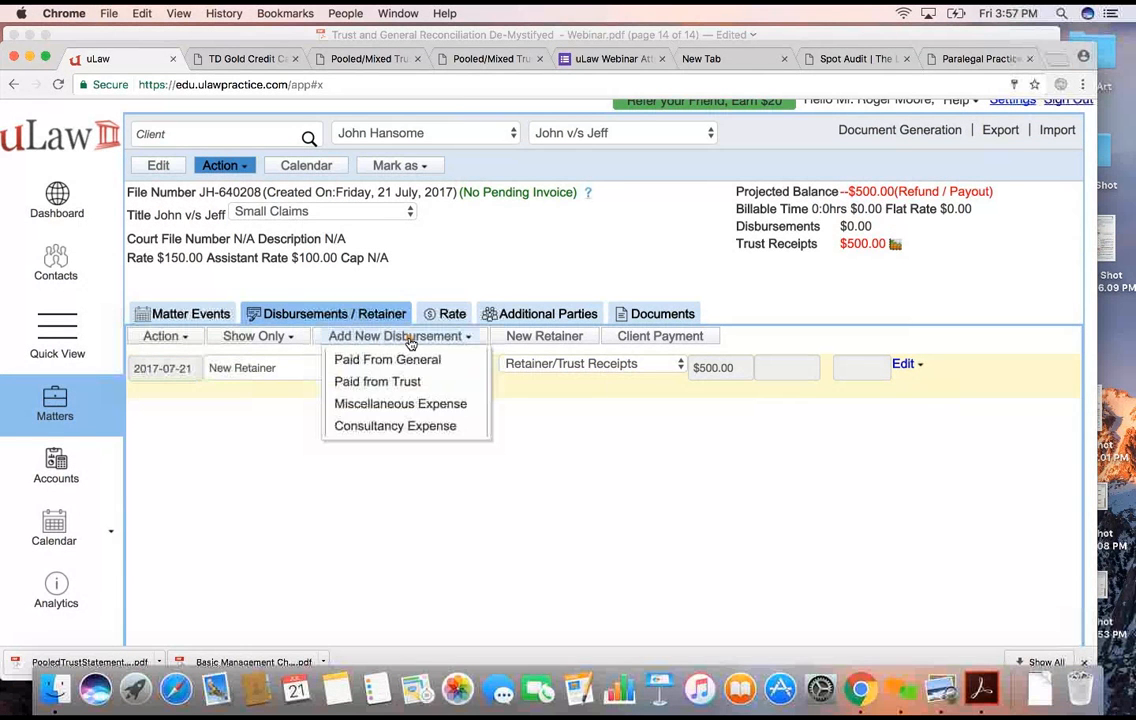
{"action": "left_click", "coordinate": [400, 382]}
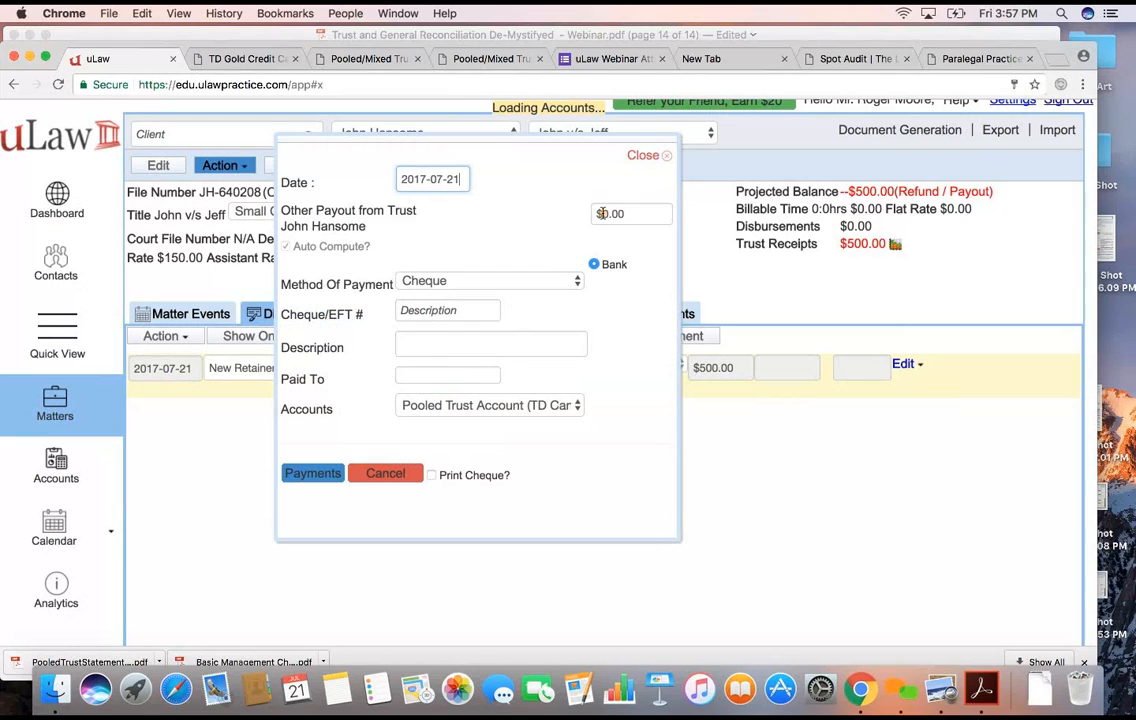
{"action": "type", "text": "2"}
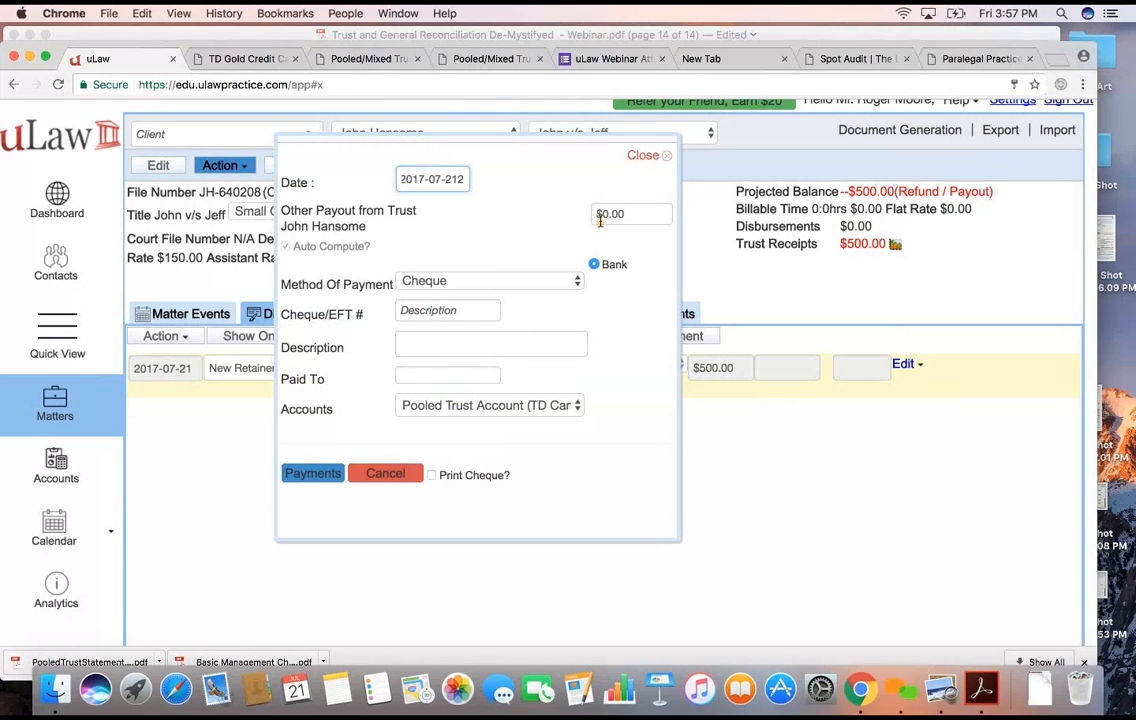
{"action": "key", "text": "BackSpace"}
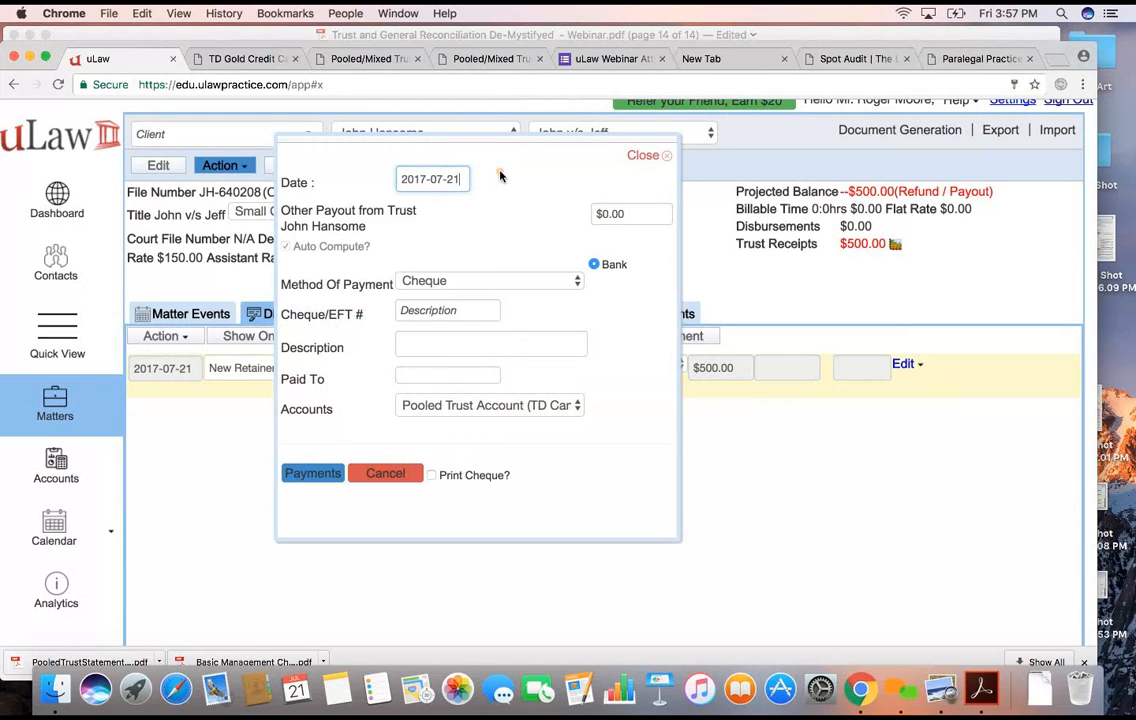
{"action": "left_click", "coordinate": [597, 213]}
{"action": "type", "text": "2"}
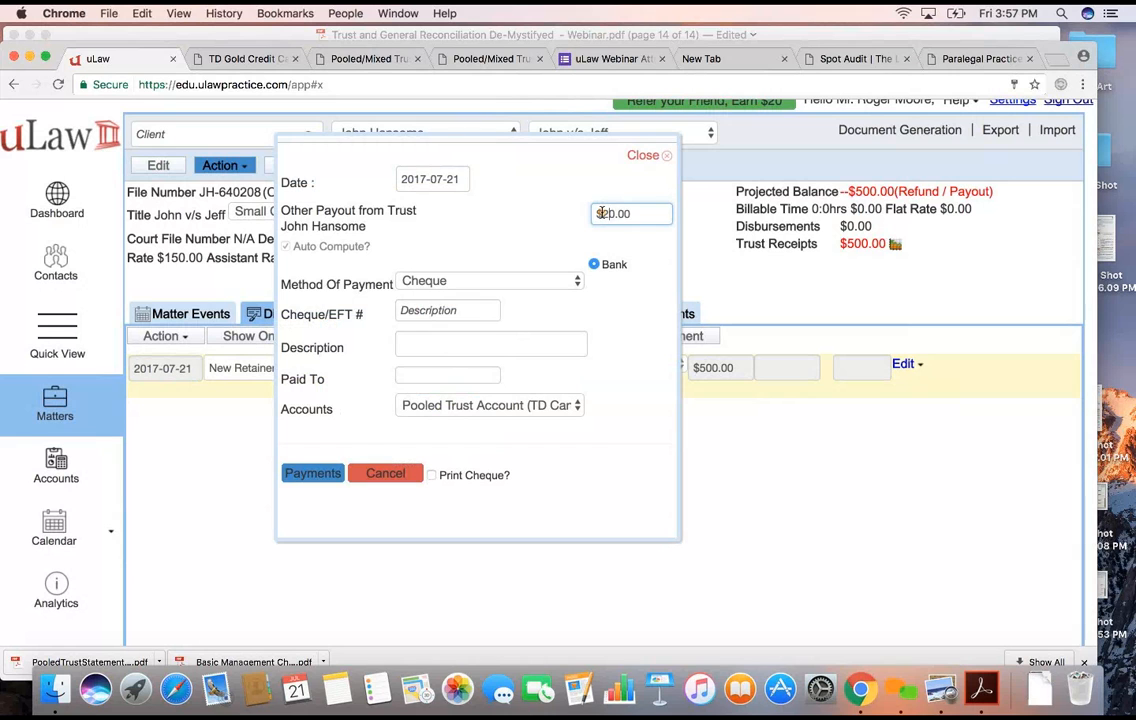
- Set the payout's method of payment to Direct Withdrawal and its Cheque/EFT number to qw2323
{"action": "left_click", "coordinate": [464, 285]}
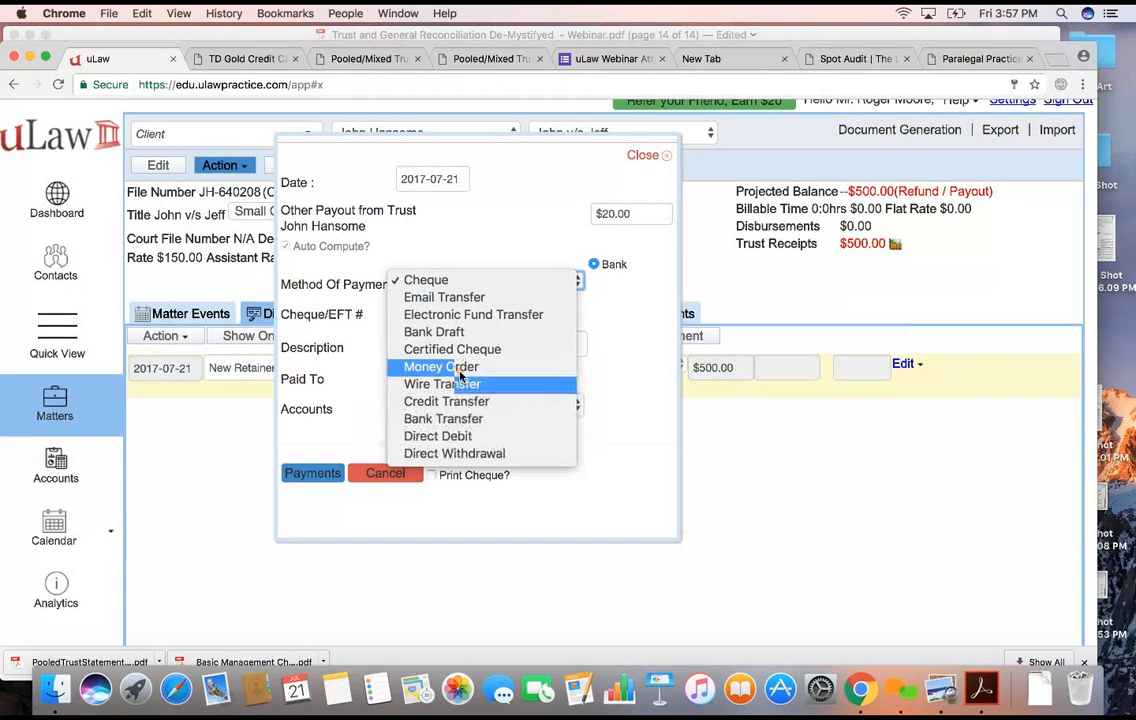
{"action": "left_click", "coordinate": [458, 454]}
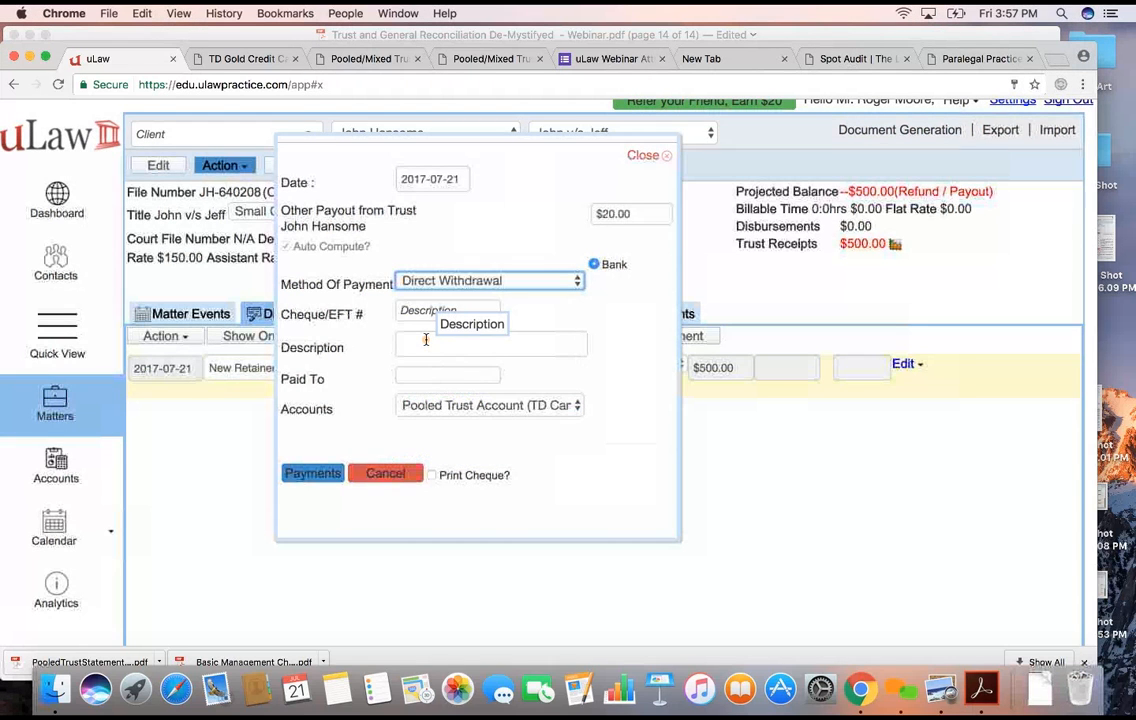
{"action": "left_click", "coordinate": [419, 314]}
{"action": "type", "text": "qw3323"}
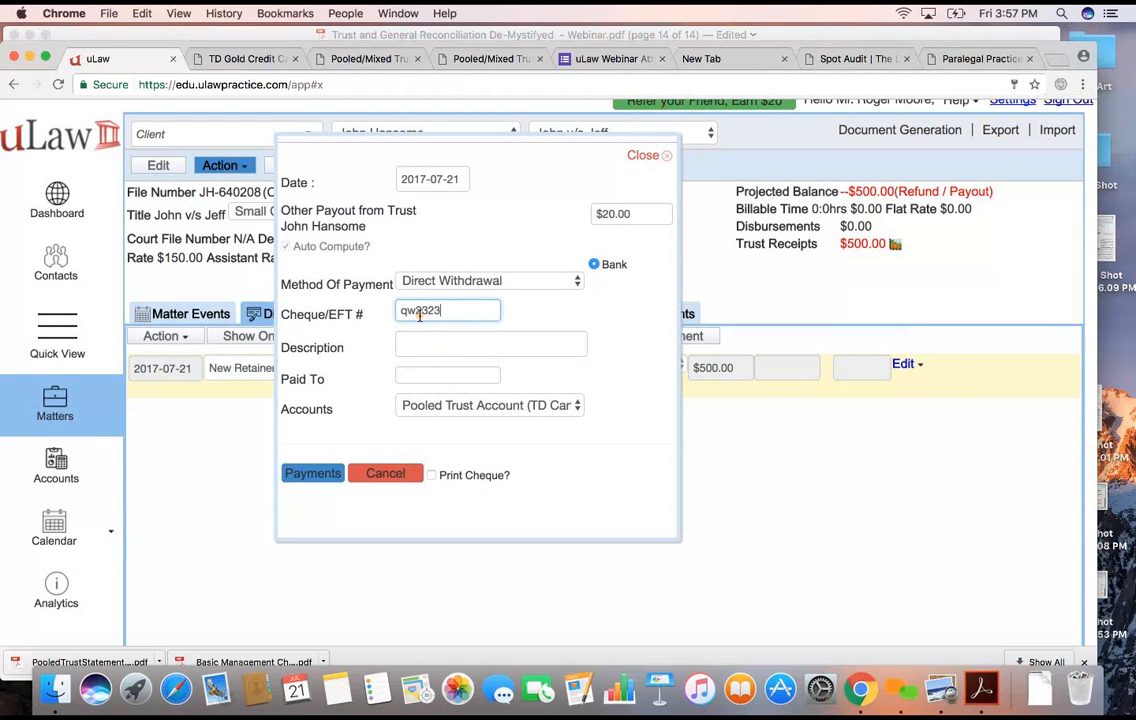
- Describe the trust payout as Land Transfer Tax and submit the payment from the Pooled Trust Account
{"action": "left_click", "coordinate": [437, 343]}
{"action": "type", "text": "Land"}
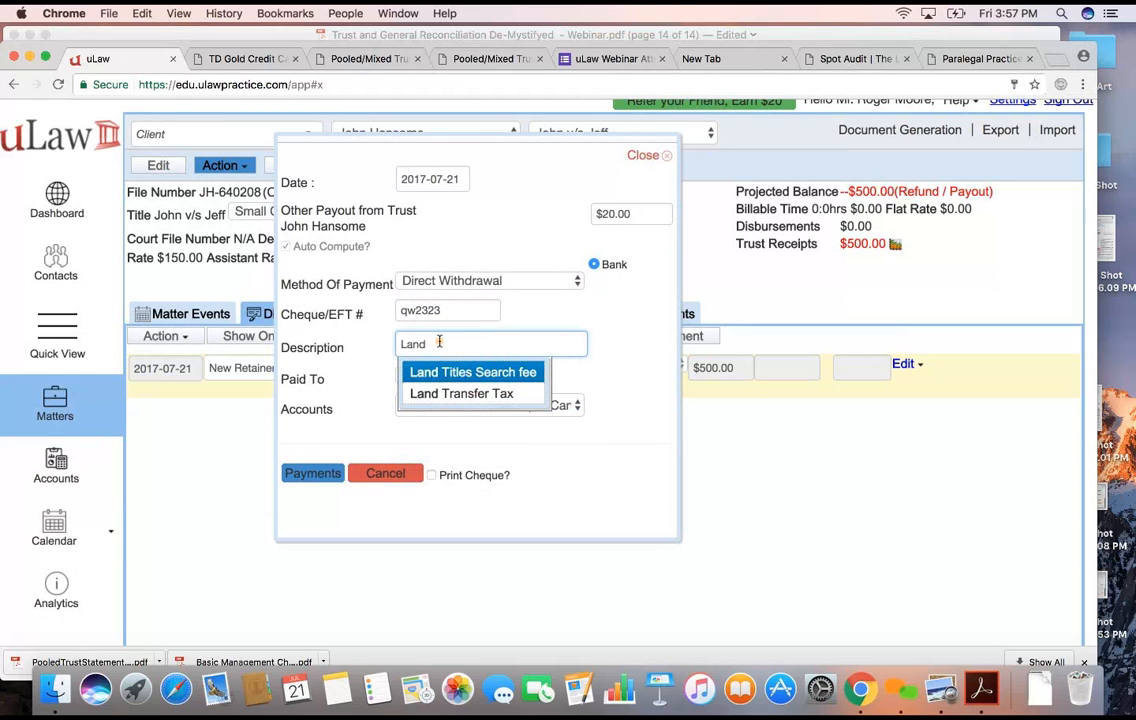
{"action": "left_click", "coordinate": [465, 395]}
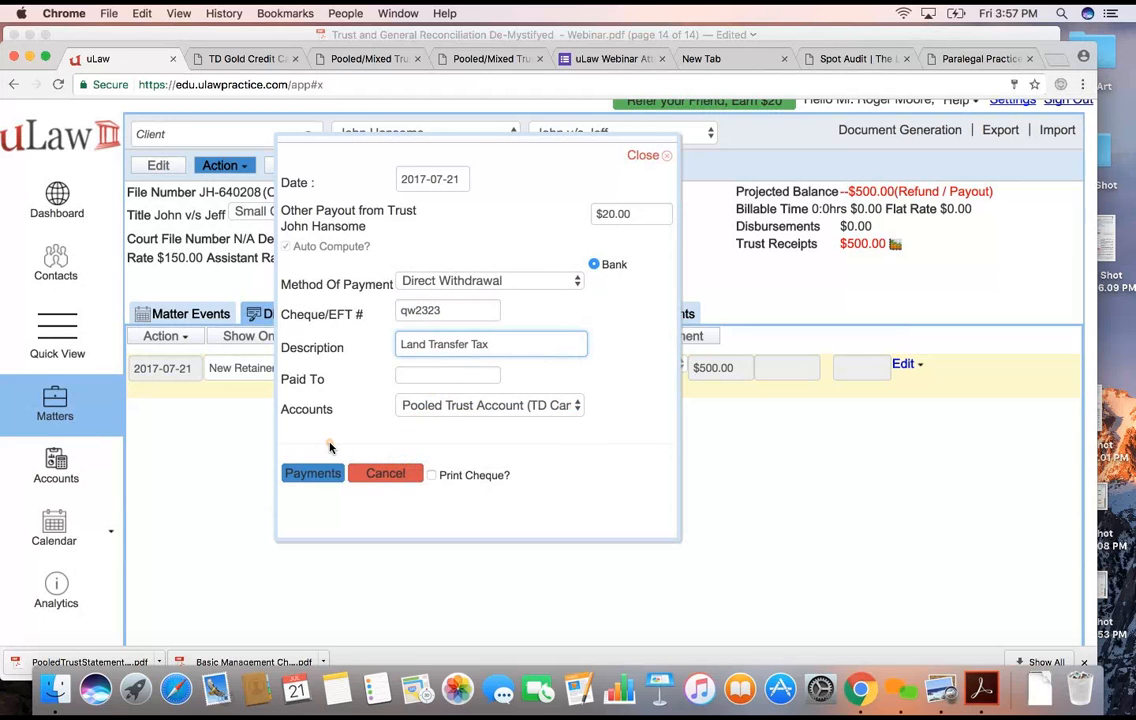
{"action": "left_click", "coordinate": [322, 474]}
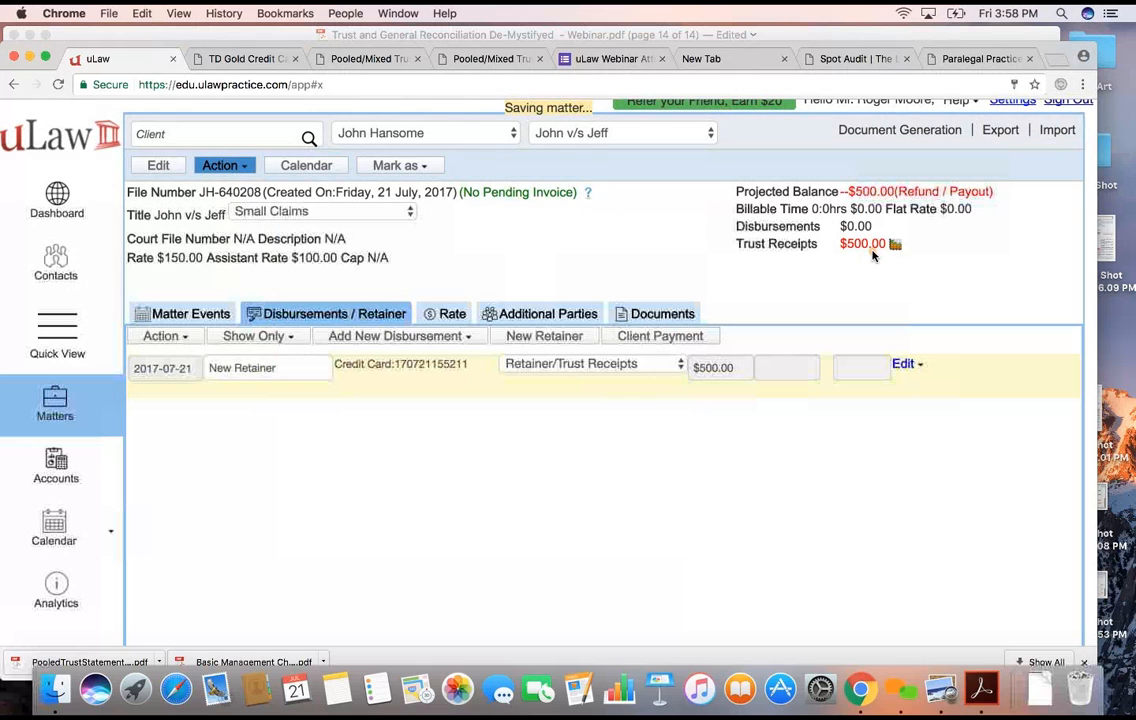
- Open the trust reconciliation from the accounts area for the Pooled Trust Account
{"action": "left_click", "coordinate": [57, 465]}
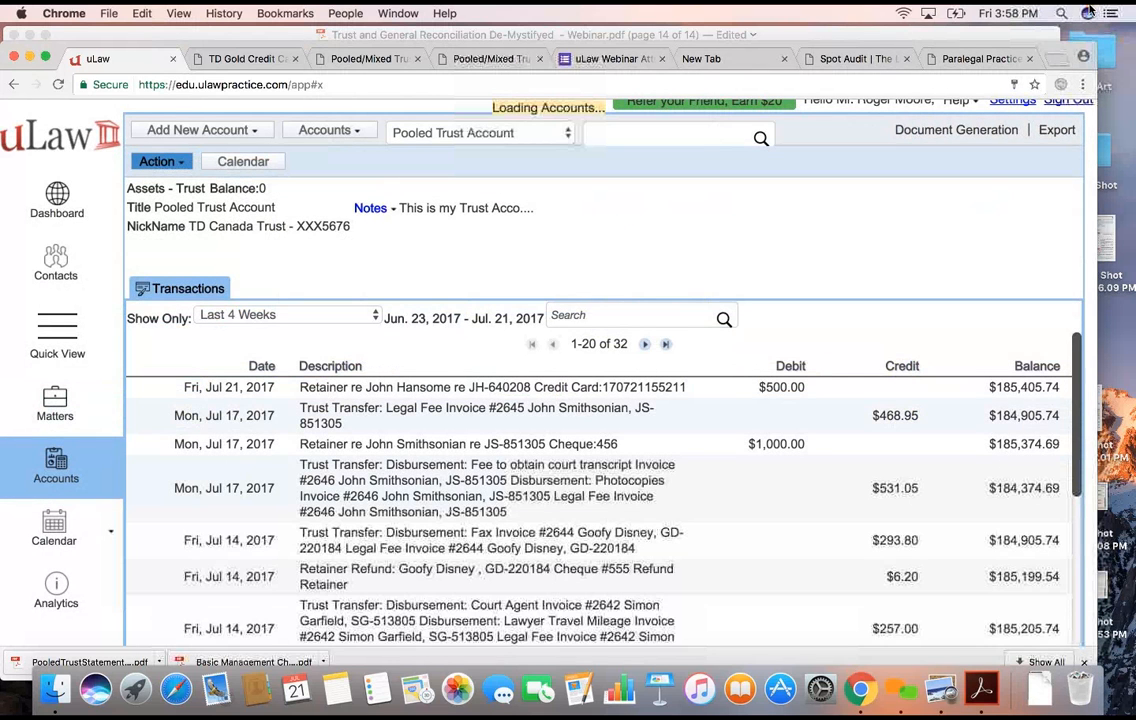
{"action": "left_click", "coordinate": [981, 136]}
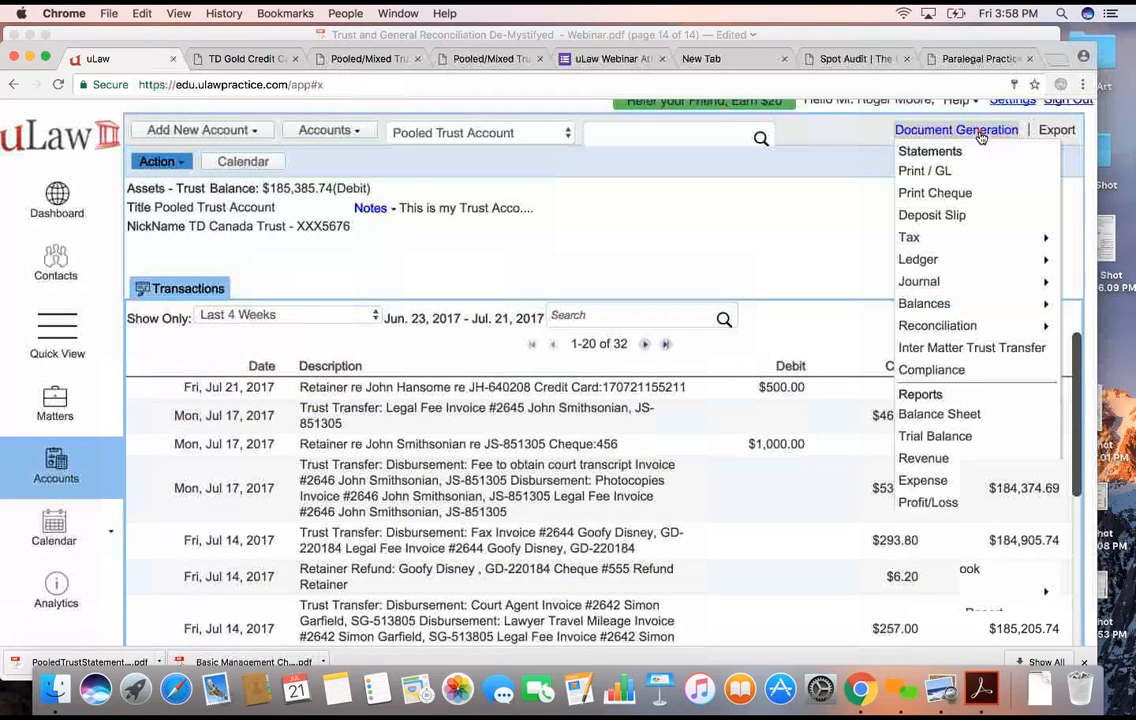
{"action": "mouse_move", "coordinate": [945, 328]}
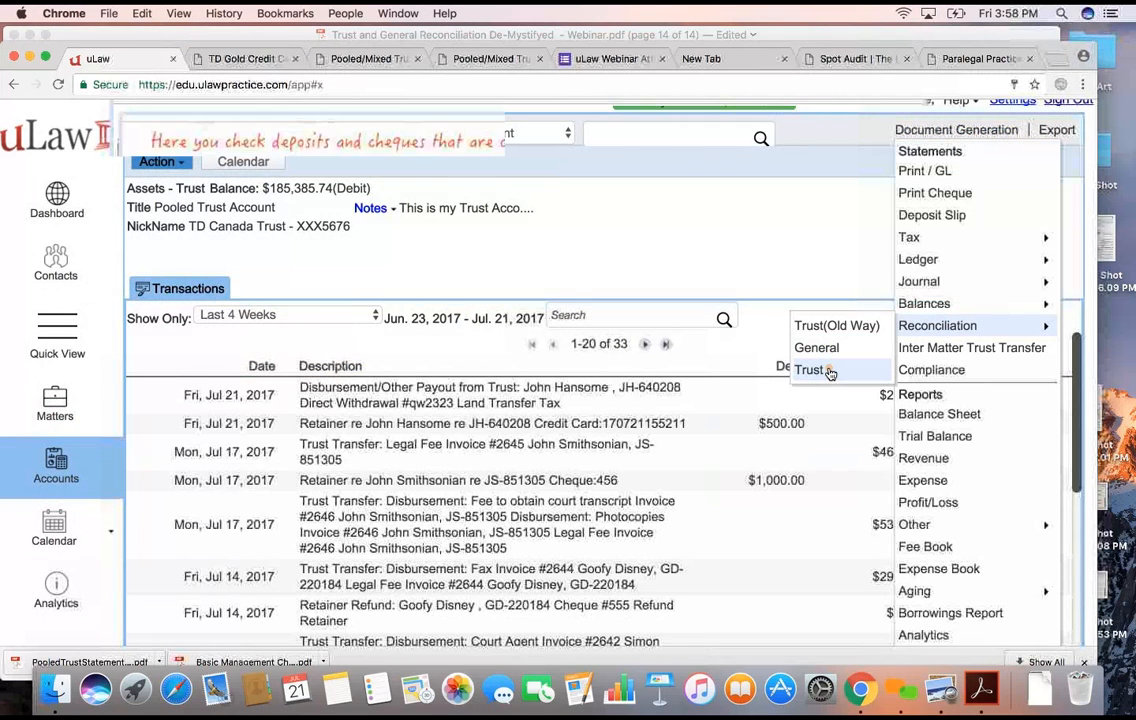
{"action": "left_click", "coordinate": [812, 370]}
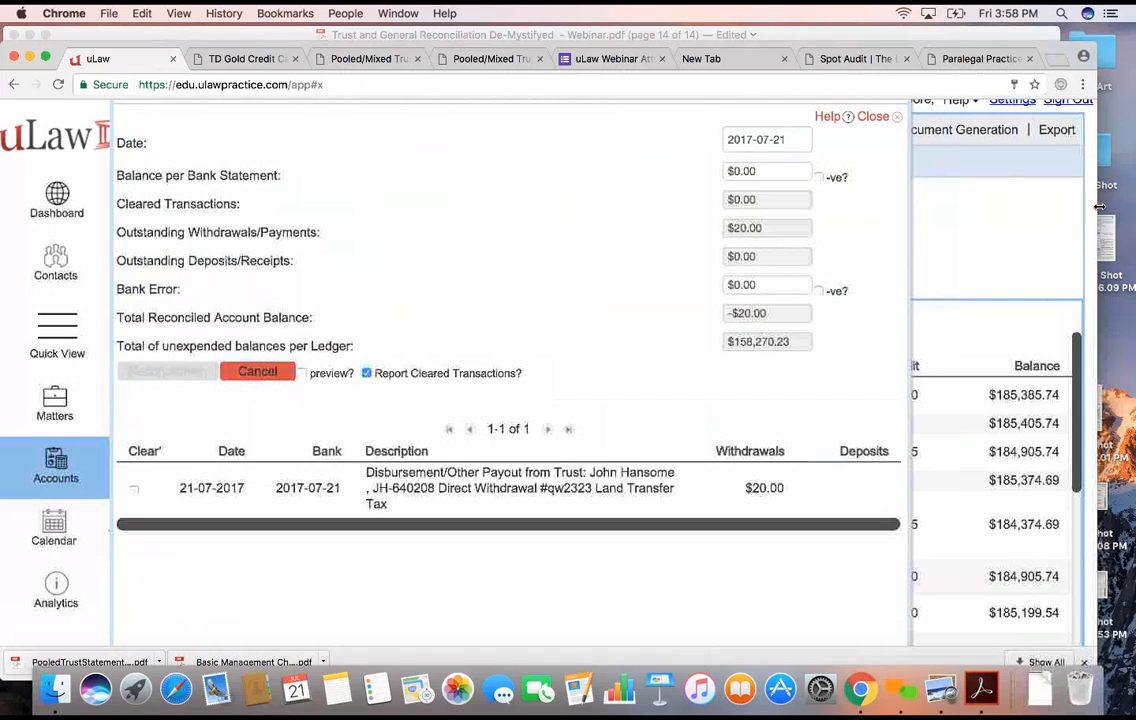
{"action": "left_click_drag", "start_coordinate": [1097, 210], "coordinate": [582, 285]}
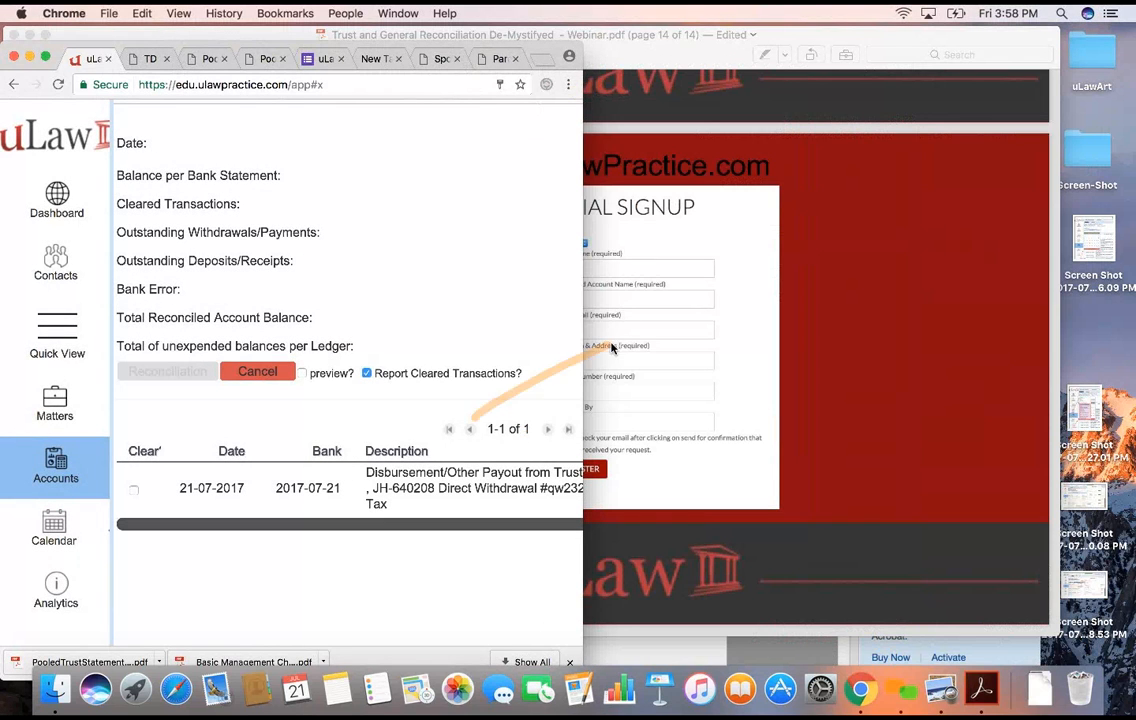
{"action": "left_click_drag", "start_coordinate": [583, 337], "coordinate": [1074, 331]}
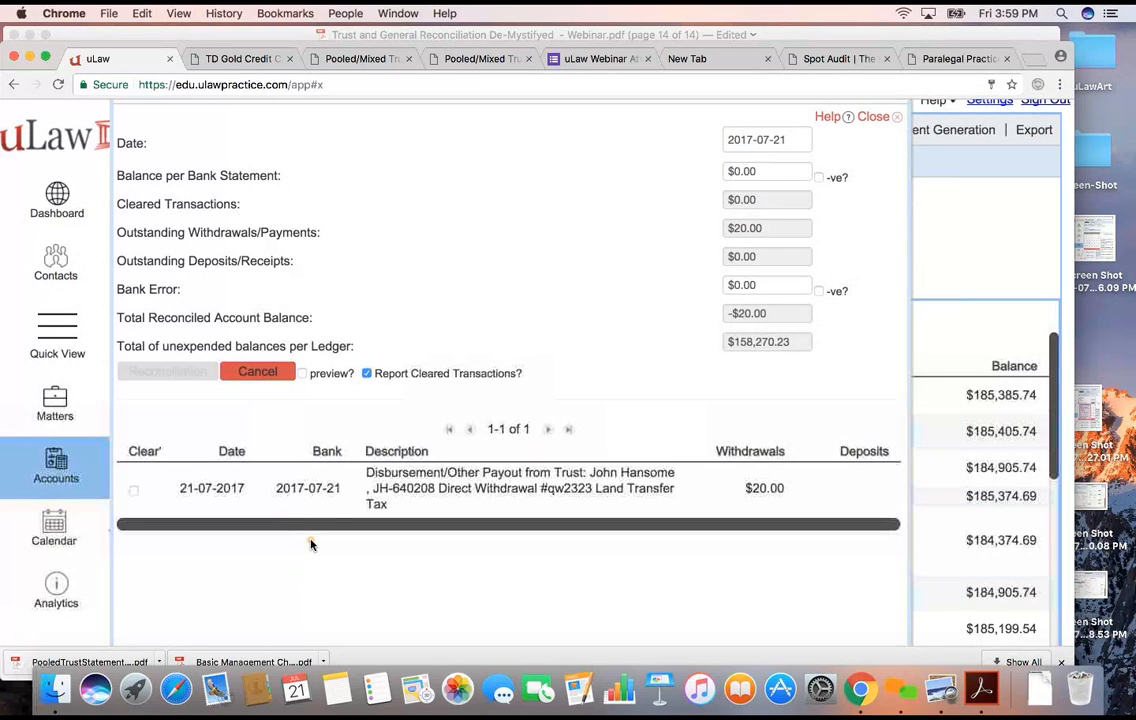
{"action": "left_click", "coordinate": [312, 488]}
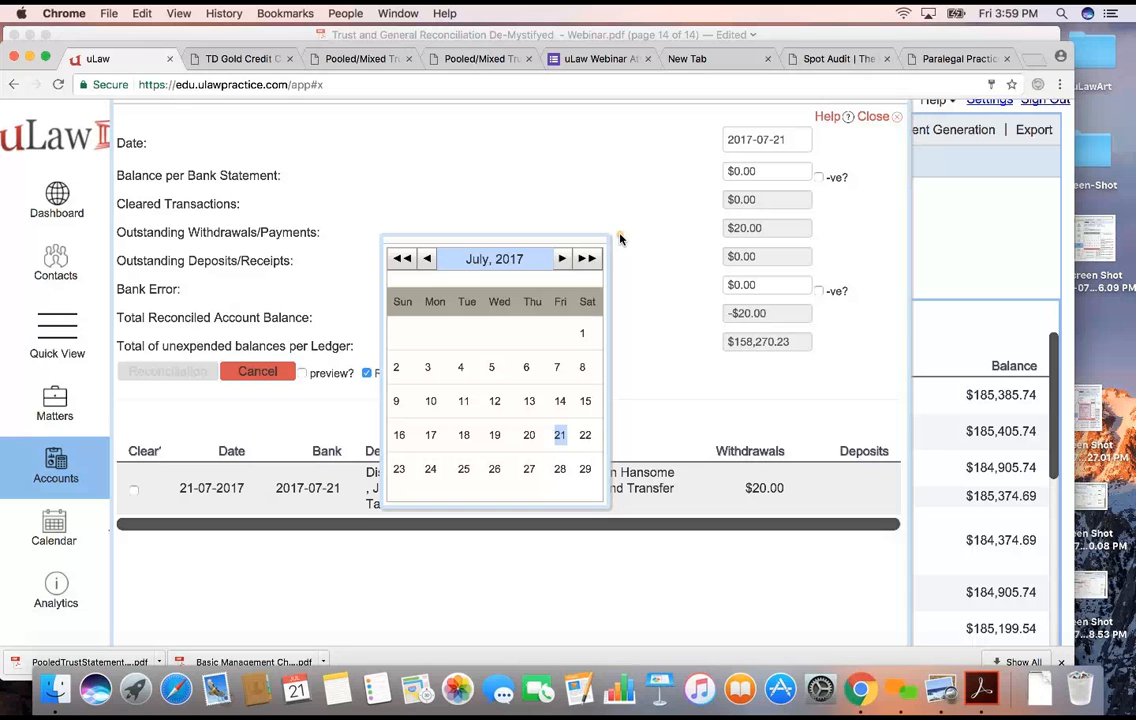
{"action": "left_click", "coordinate": [32, 59]}
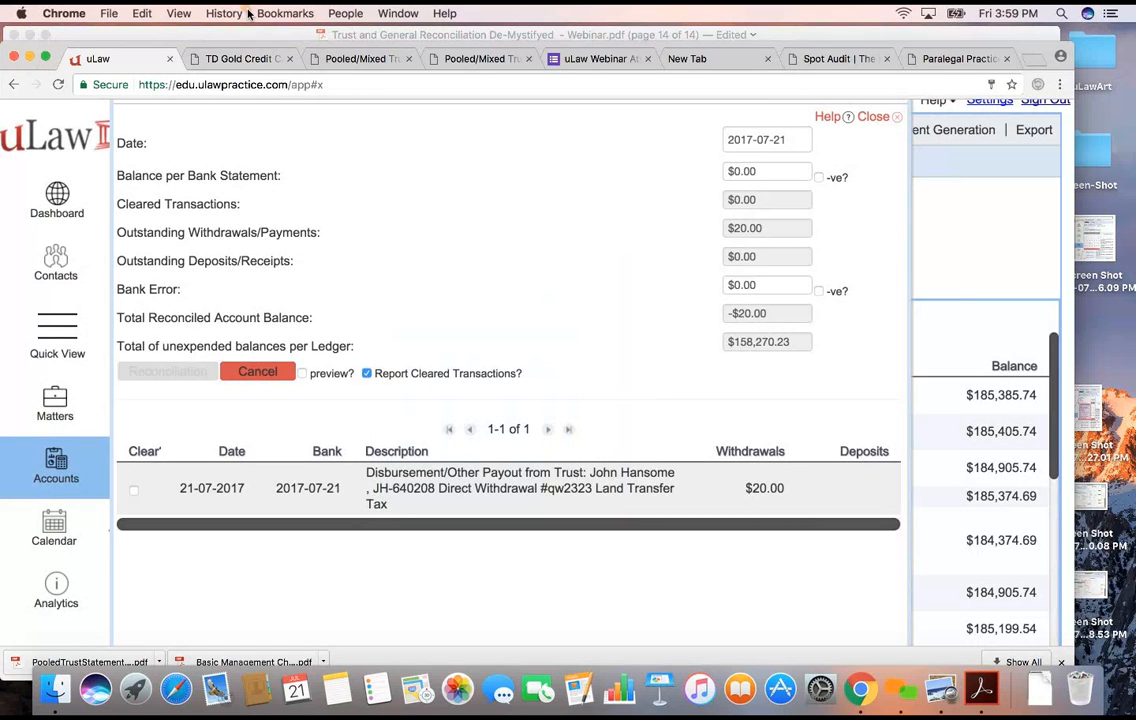
{"action": "left_click", "coordinate": [482, 36]}
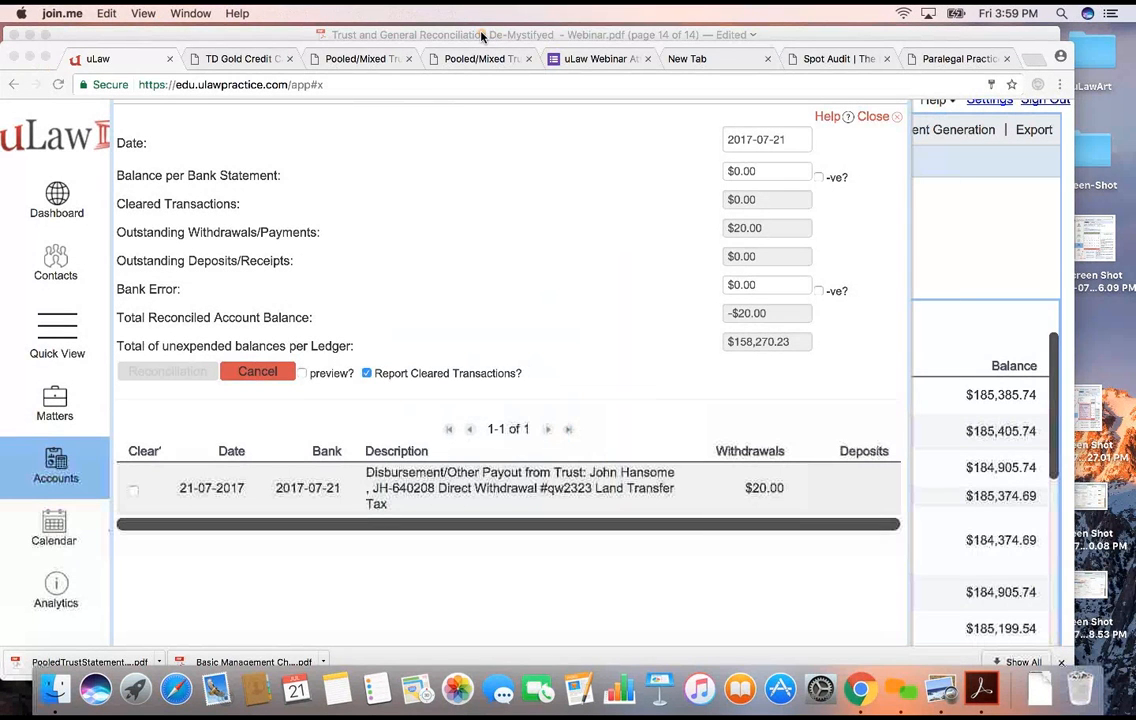
- View the uLaw Webinar Attendance & Feedback form and return to the trust reconciliation in uLaw
{"action": "left_click", "coordinate": [582, 58]}
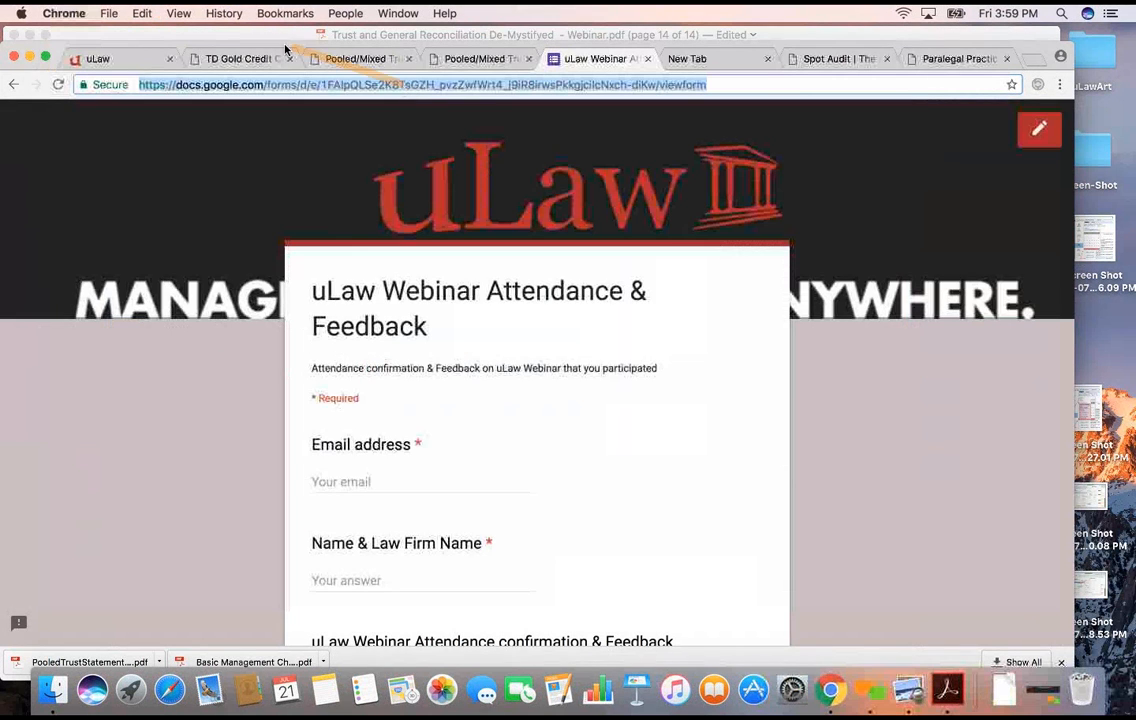
{"action": "left_click", "coordinate": [870, 690]}
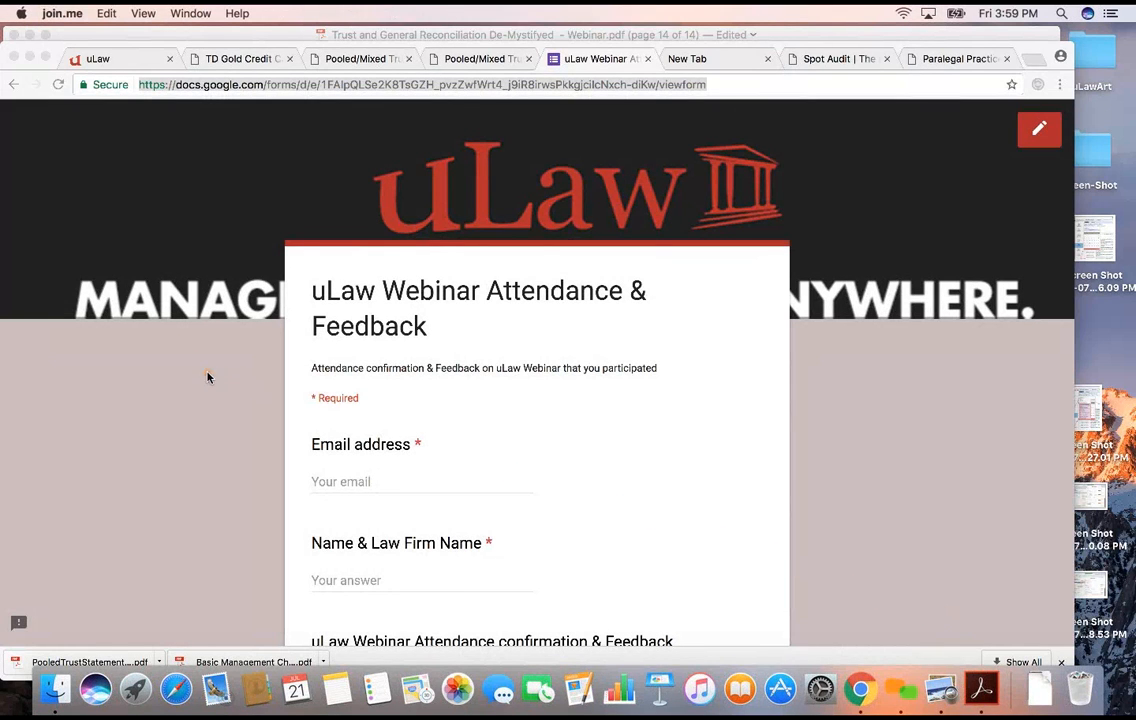
{"action": "left_click", "coordinate": [119, 60]}
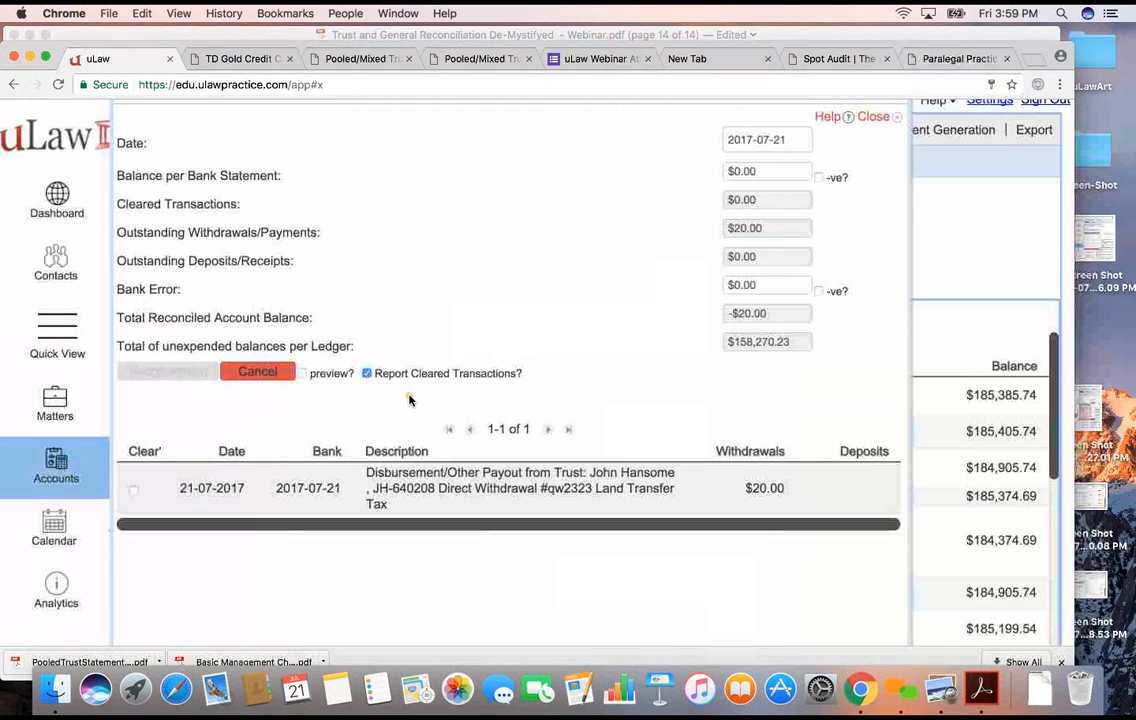